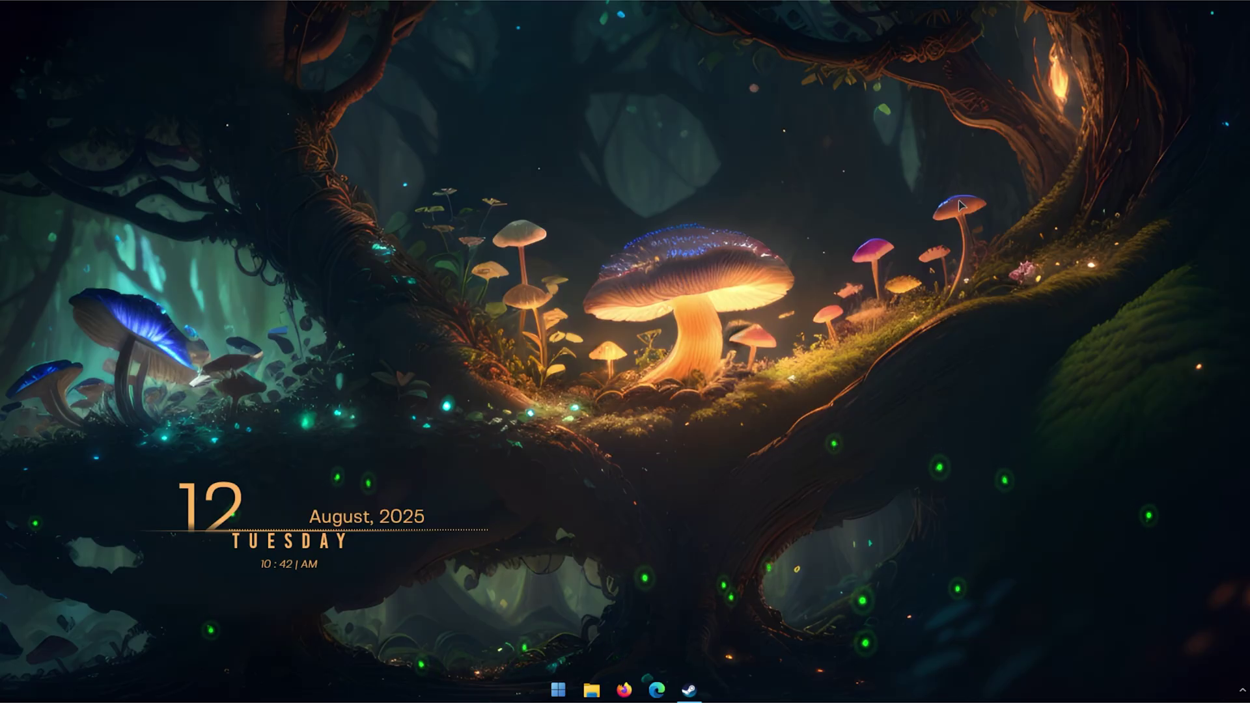
# Step: Show the computer's drives under This PC in File Explorer
pyautogui.click(591, 689)
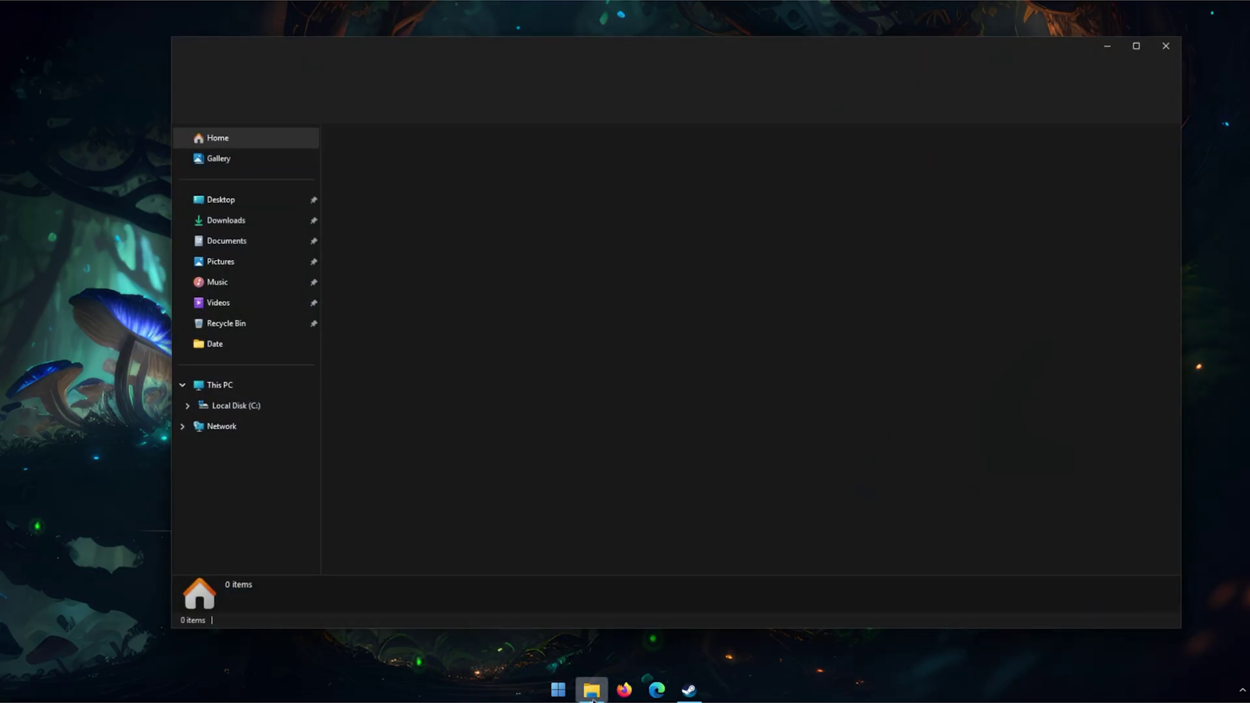
pyautogui.click(225, 406)
pyautogui.click(239, 388)
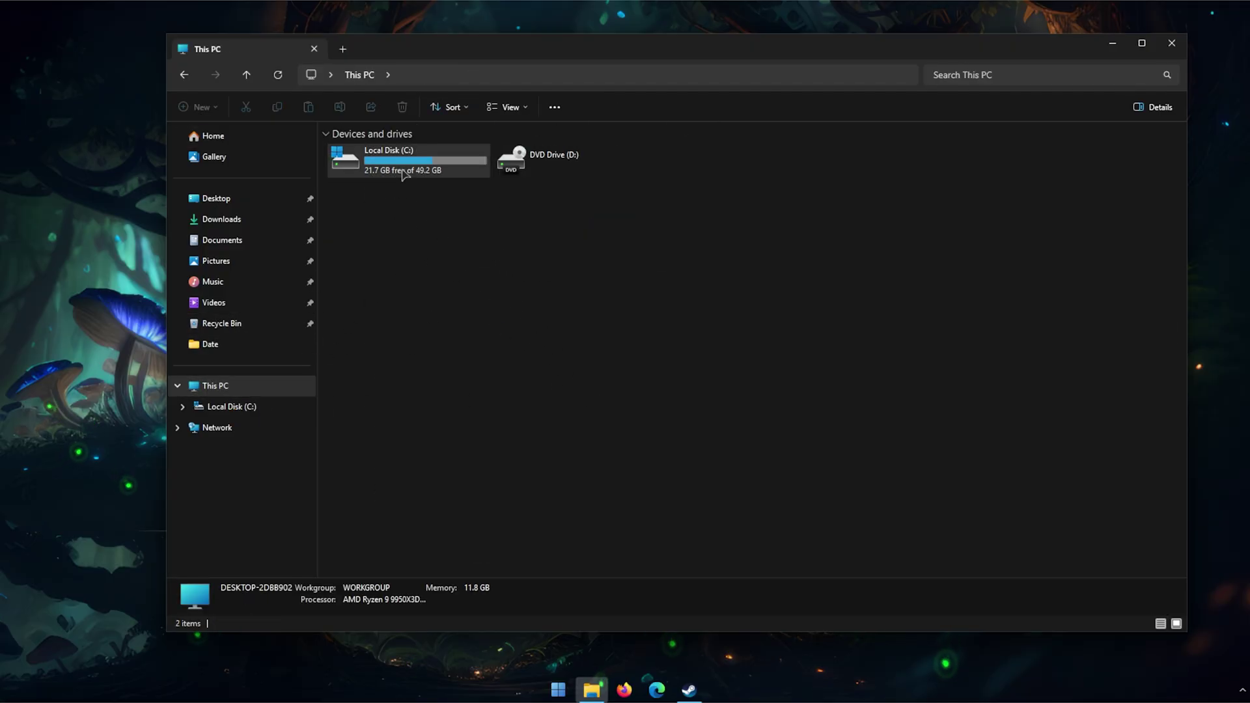
# Step: Open Disk Management and bring its window in front of File Explorer
pyautogui.click(554, 692)
pyautogui.rightClick(555, 692)
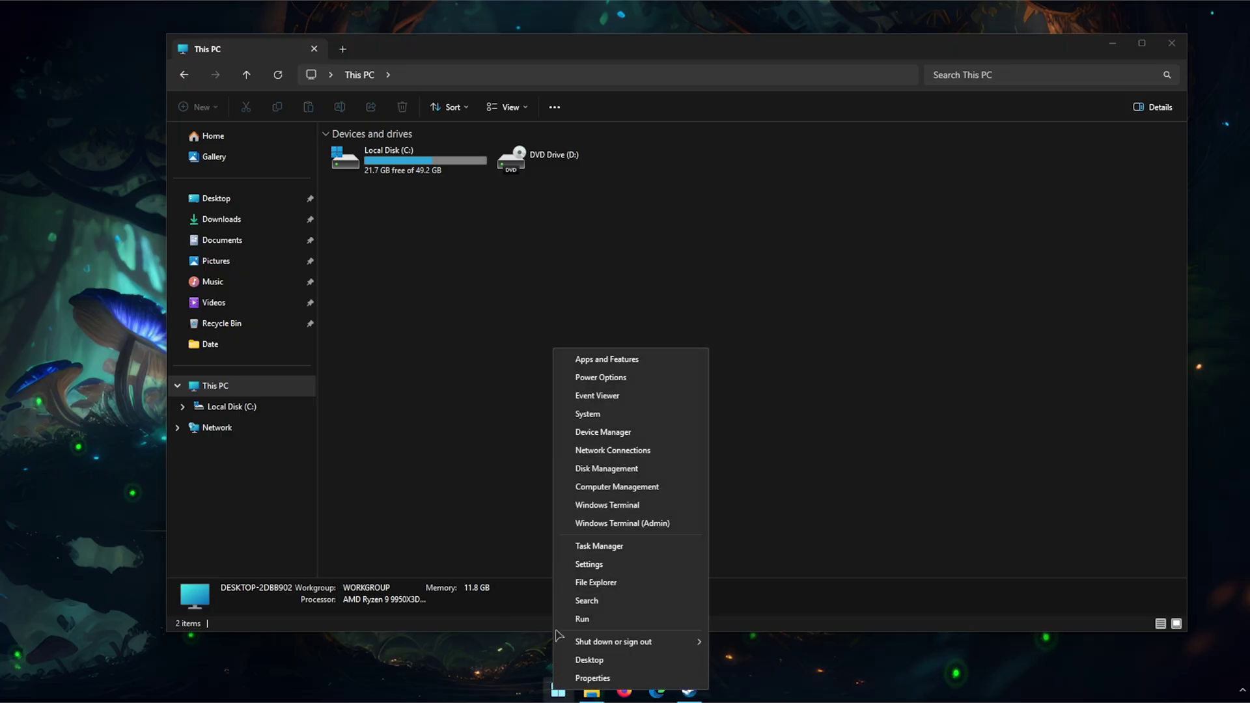
pyautogui.click(598, 470)
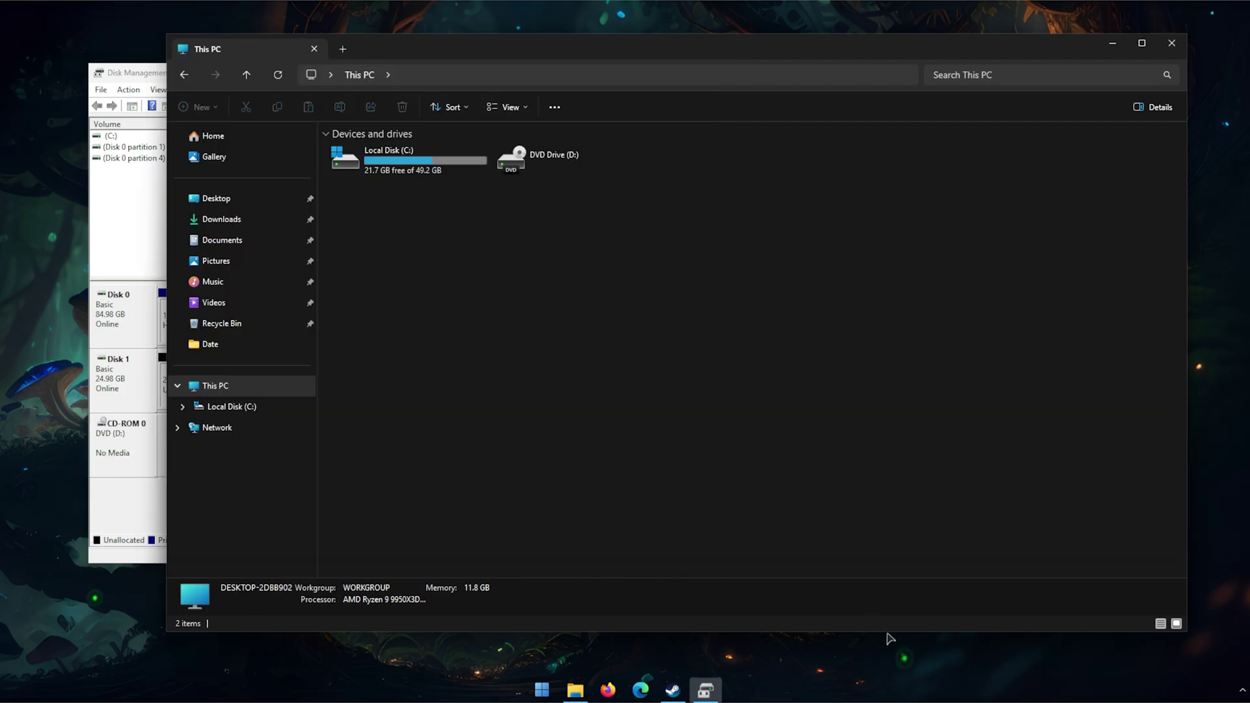
pyautogui.moveTo(578, 450); pyautogui.dragTo(837, 634)
# Step: Check the volume operations offered for C: and select the recovery partition on Disk 0, then clear the open windows from the desktop
pyautogui.rightClick(346, 308)
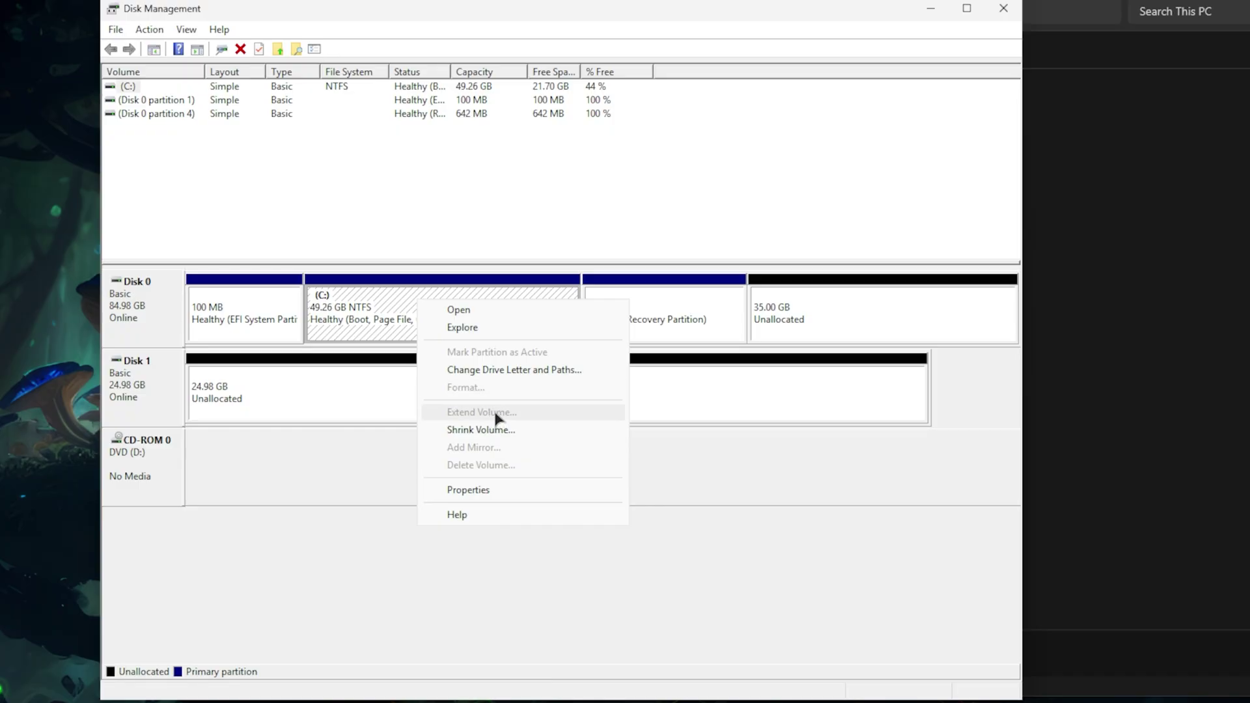
pyautogui.click(638, 231)
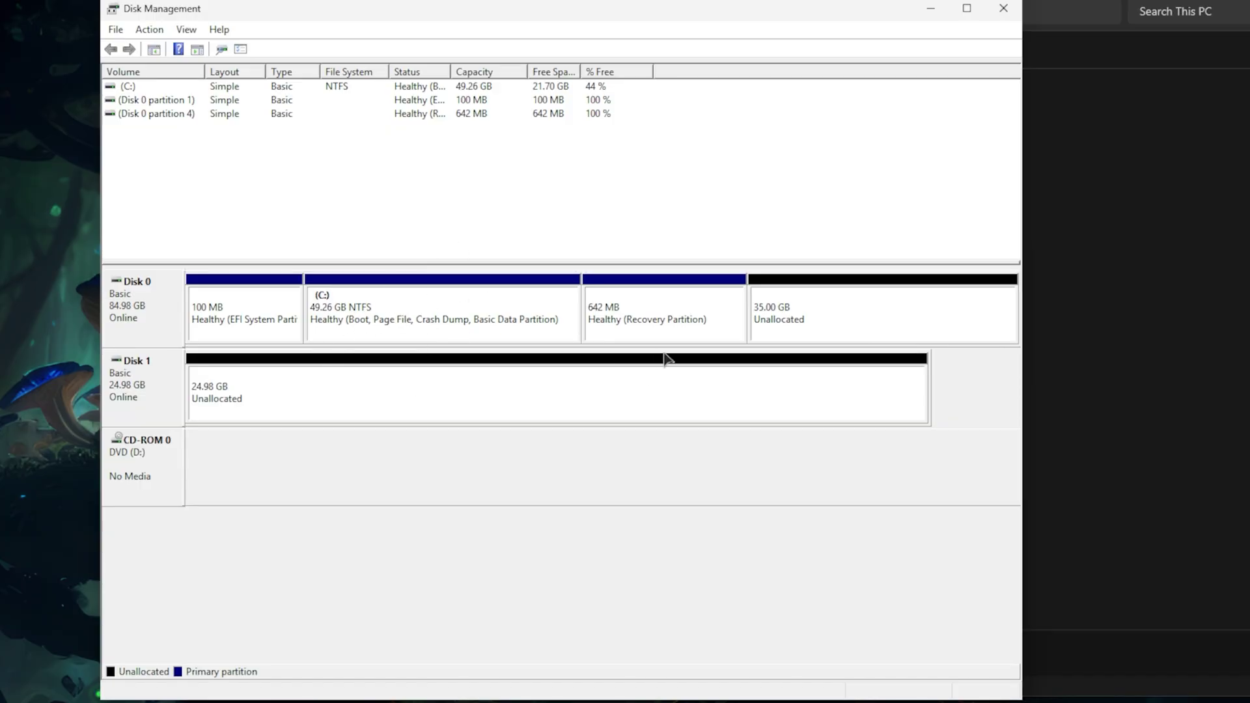
pyautogui.click(677, 322)
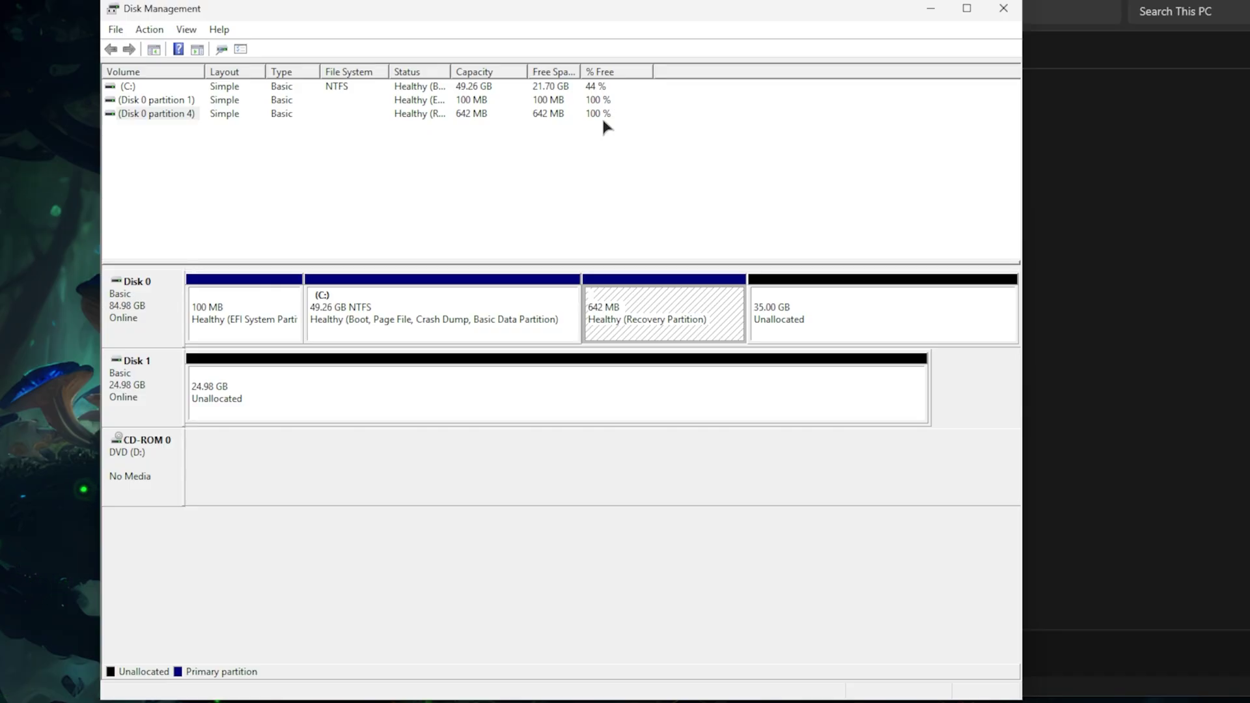
pyautogui.click(1185, 195)
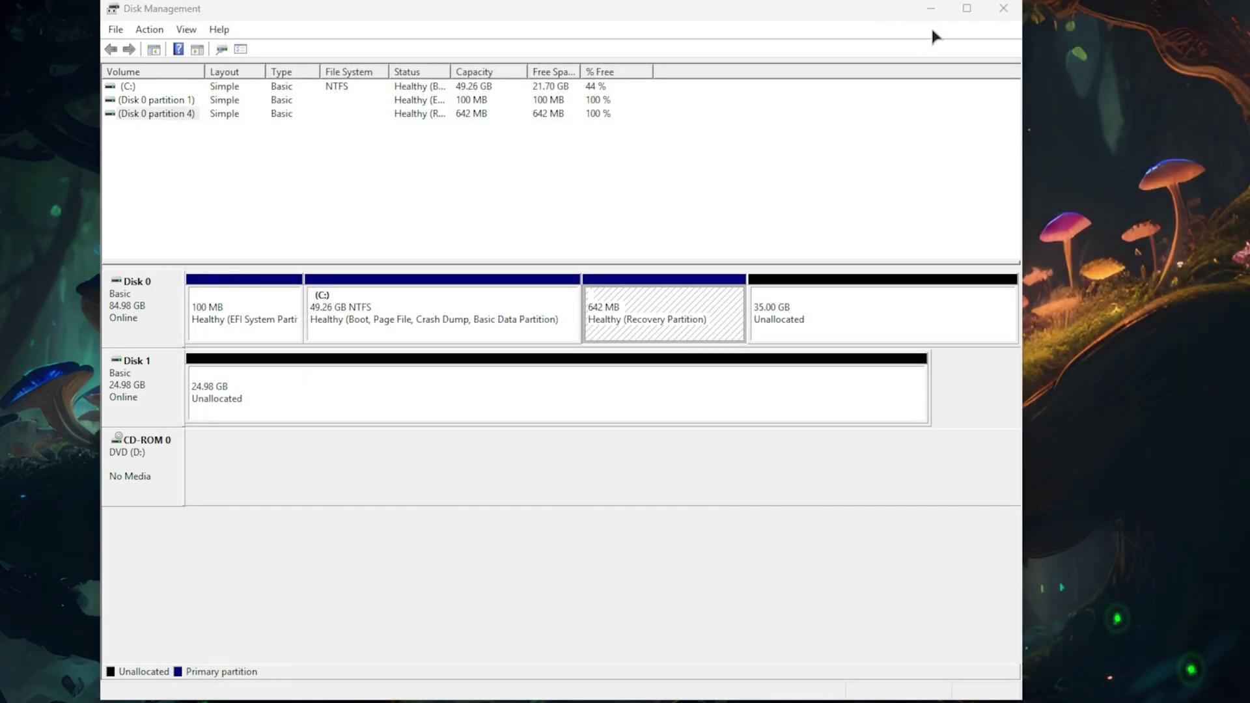
pyautogui.click(930, 9)
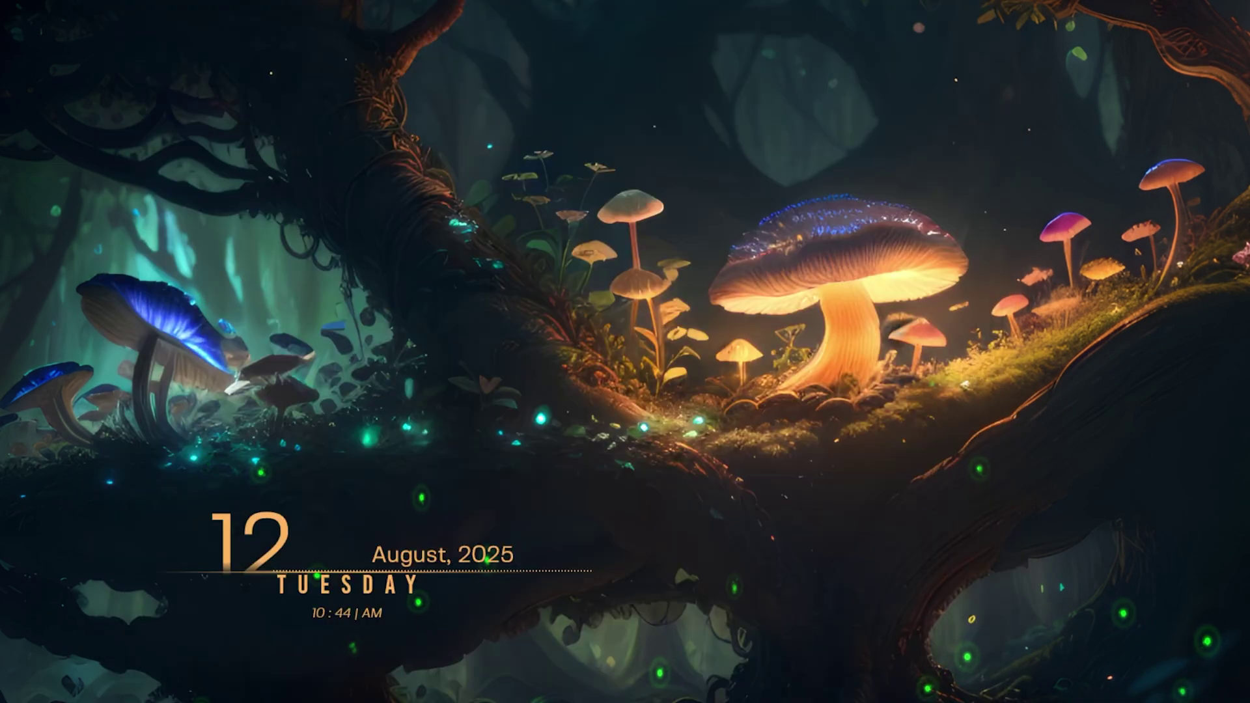
# Step: Switch to Firefox and search Google for "mini partition tool"
pyautogui.click(607, 689)
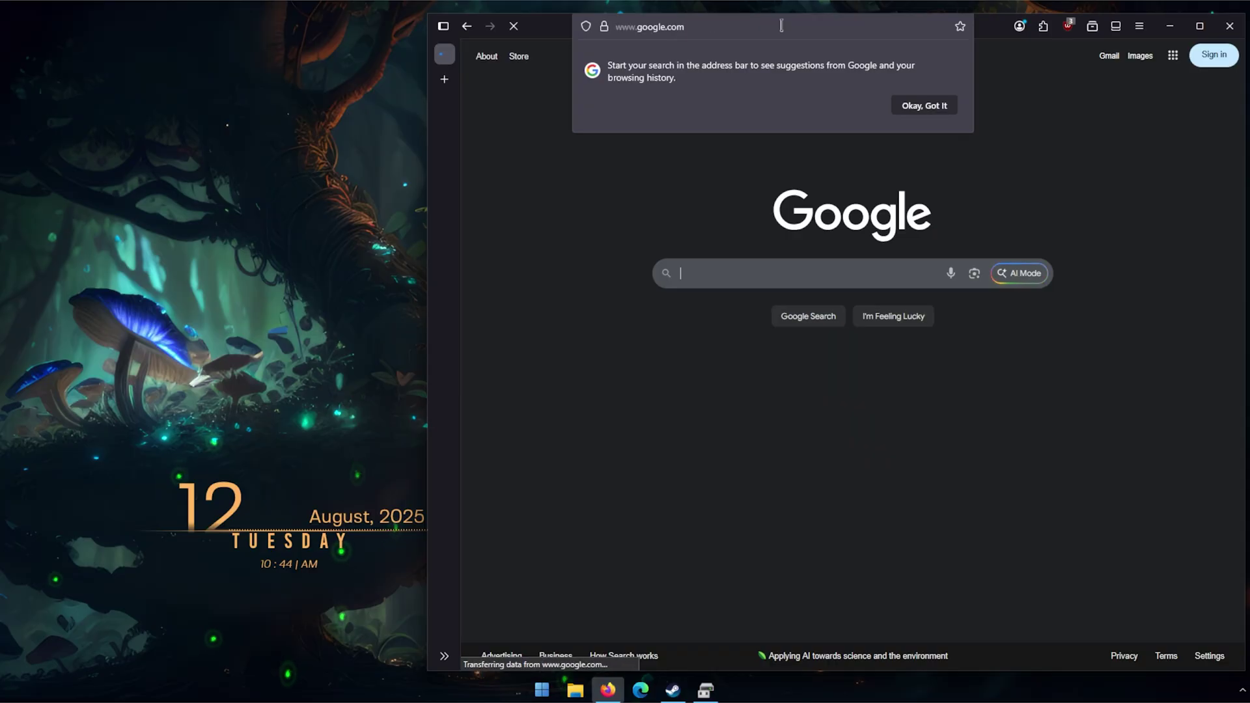
pyautogui.click(917, 265)
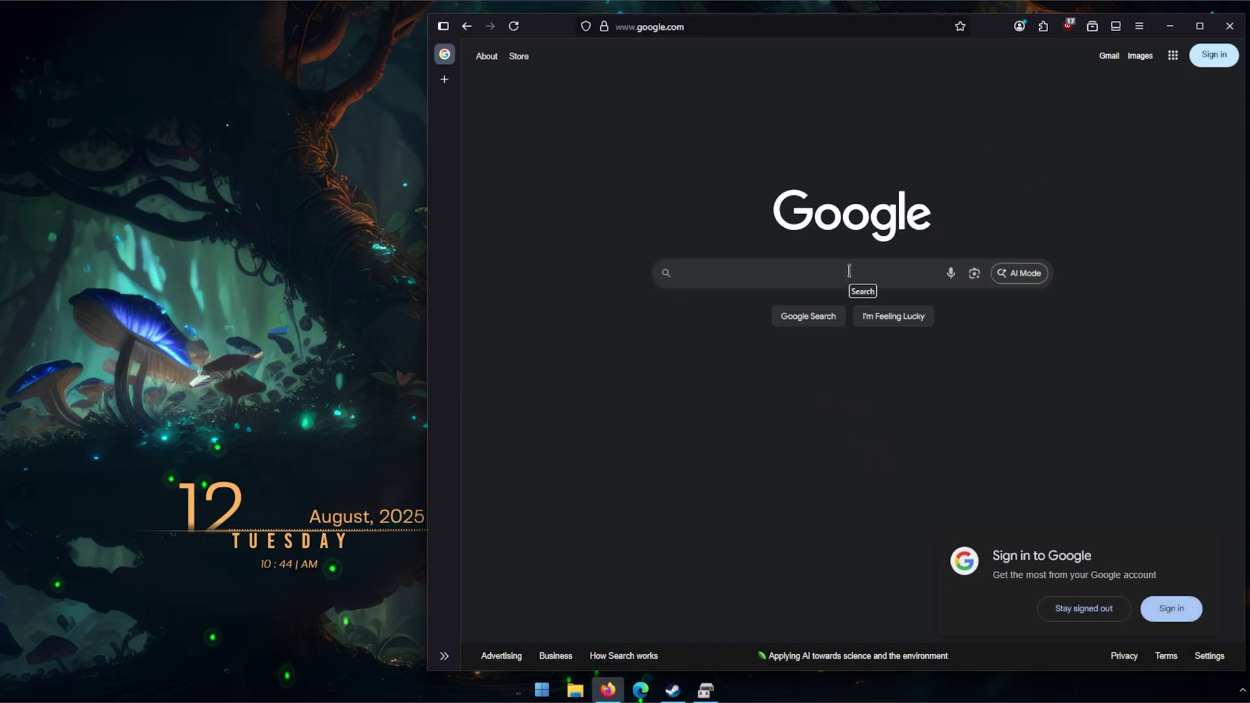
pyautogui.click(849, 271)
pyautogui.write('mini partition tool')
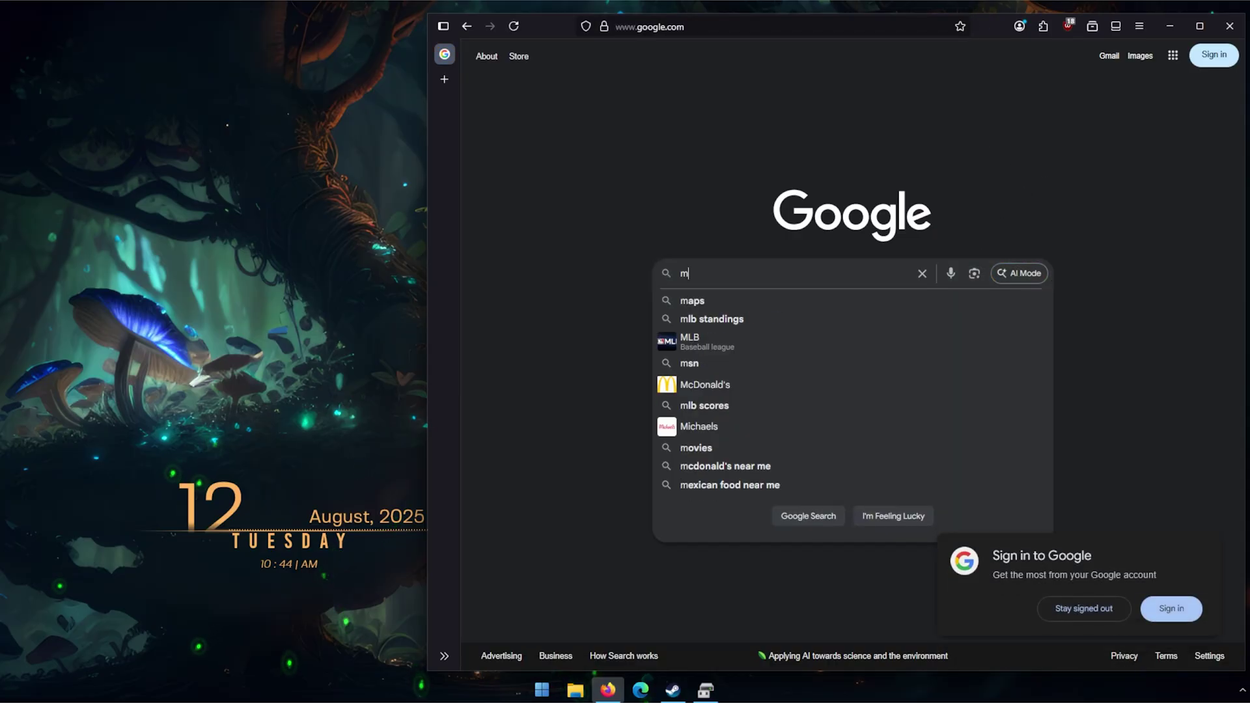
pyautogui.press('Return')
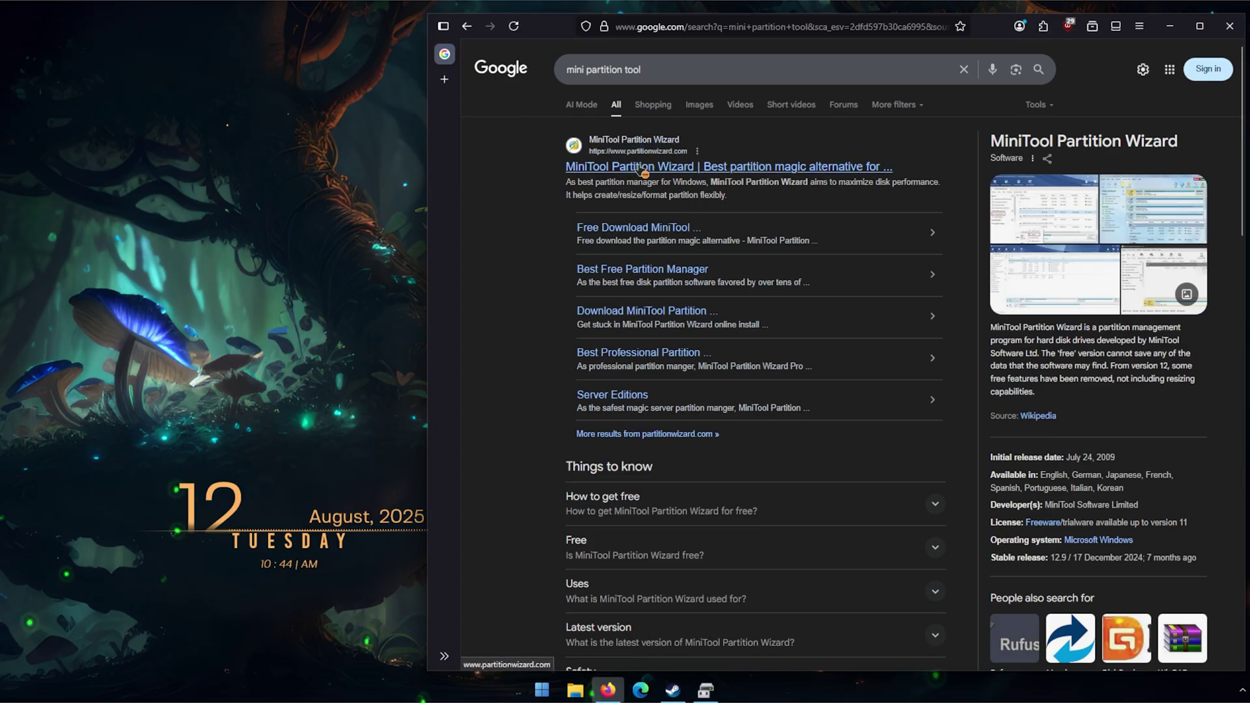
# Step: Download MiniTool Partition Wizard from partitionwizard.com, run pw-free-online.exe, and get the browser out of the way
pyautogui.click(640, 167)
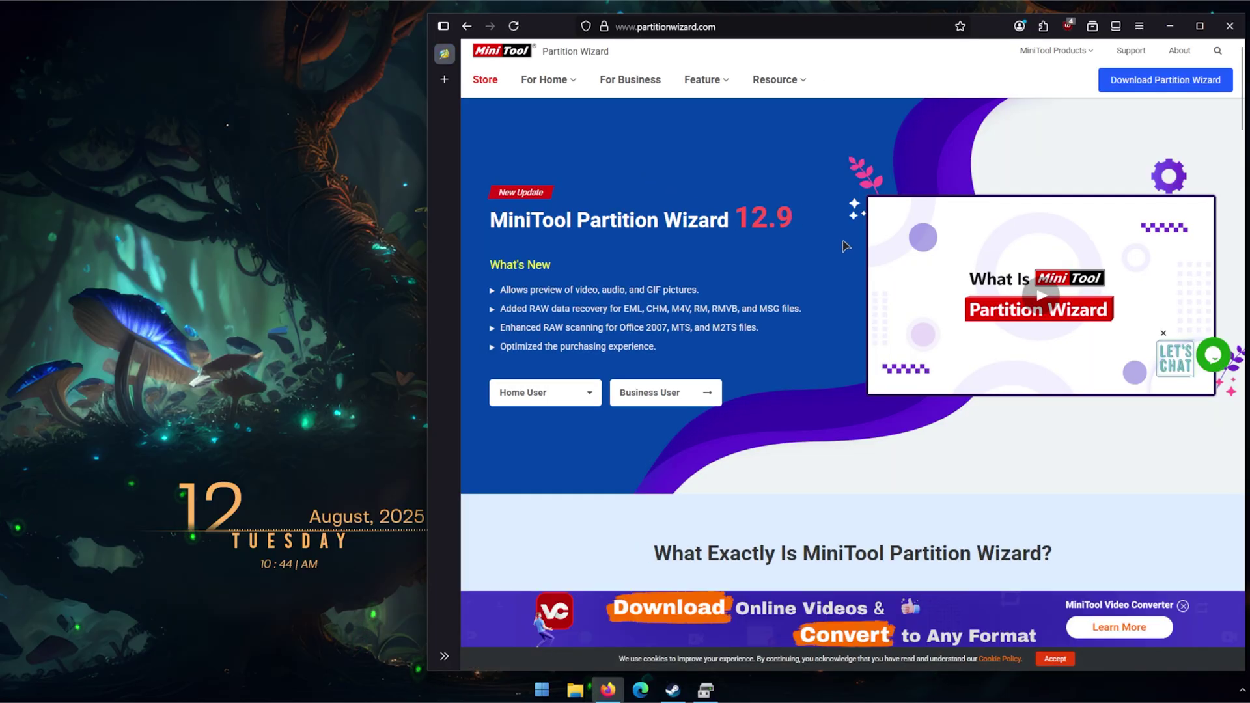
pyautogui.moveTo(1158, 81)
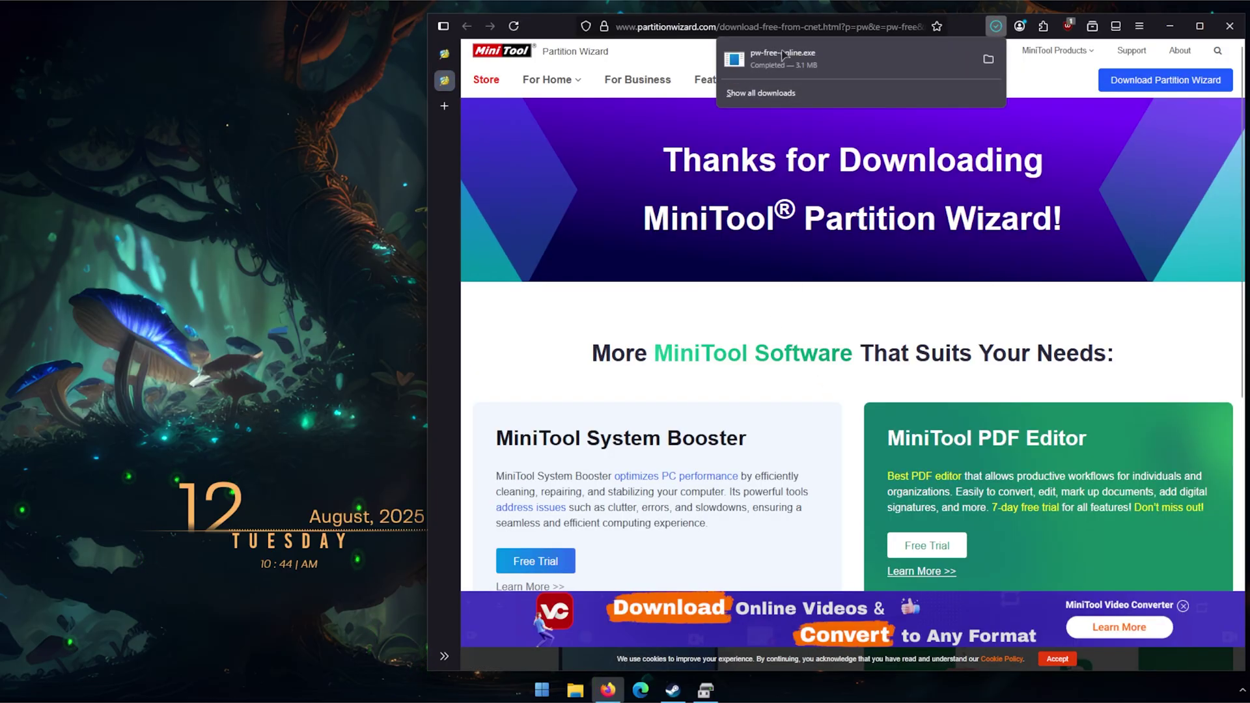
pyautogui.click(778, 58)
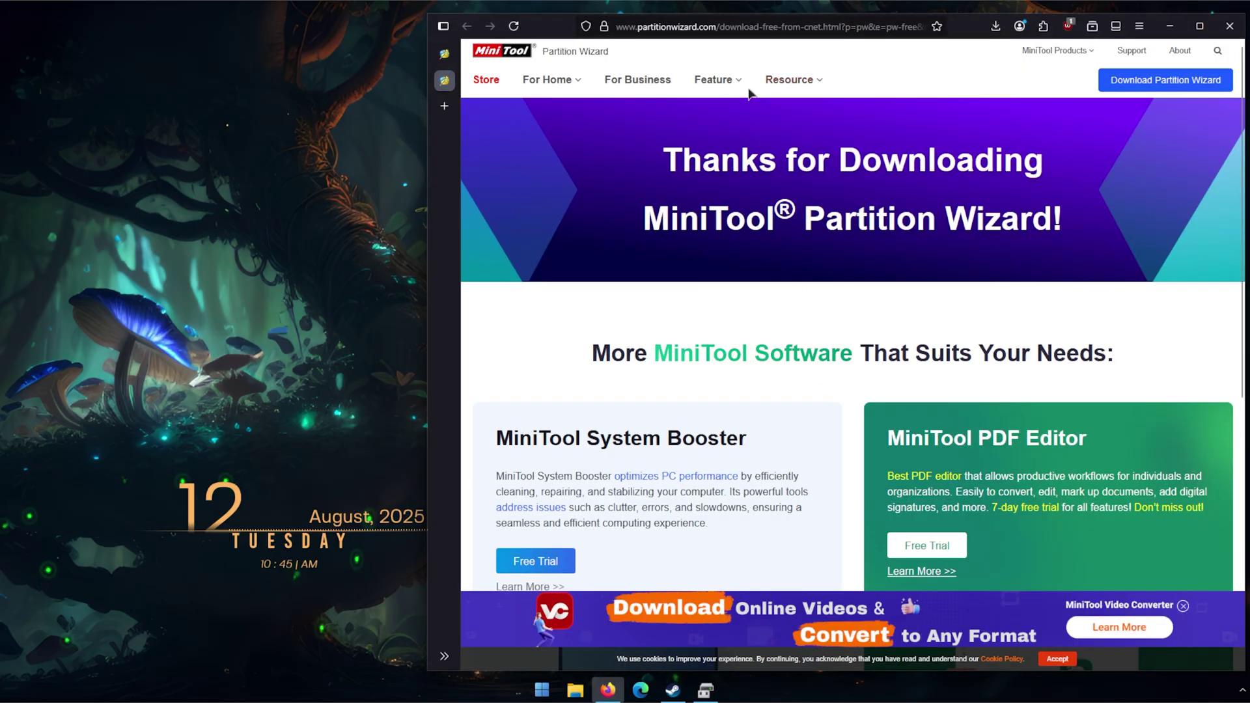
pyautogui.click(1163, 31)
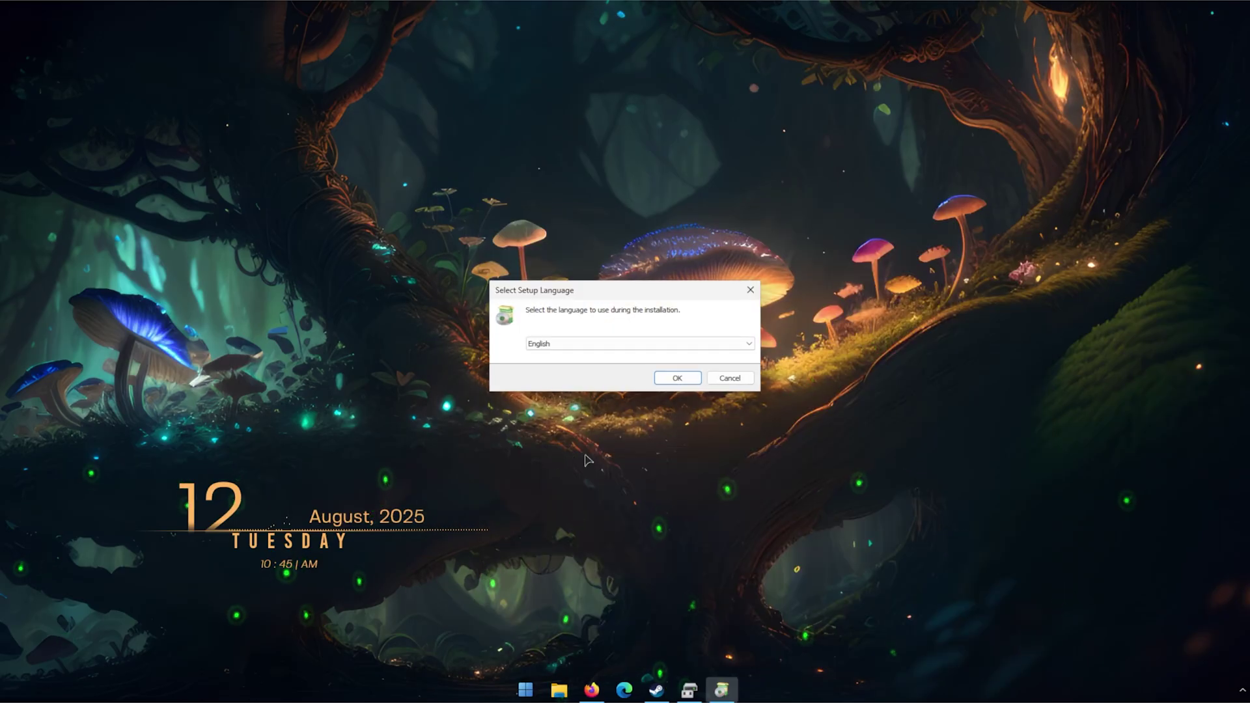
# Step: Start the setup in English and choose to continue installing the free edition
pyautogui.click(679, 380)
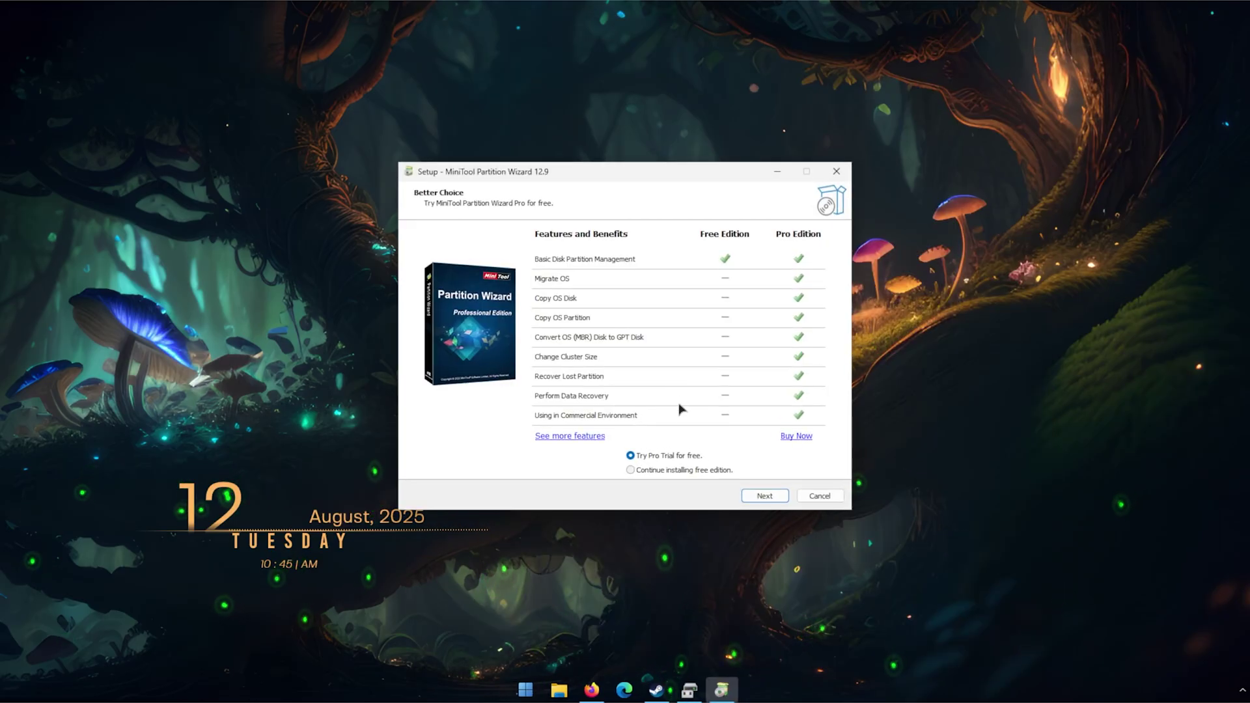
pyautogui.click(688, 474)
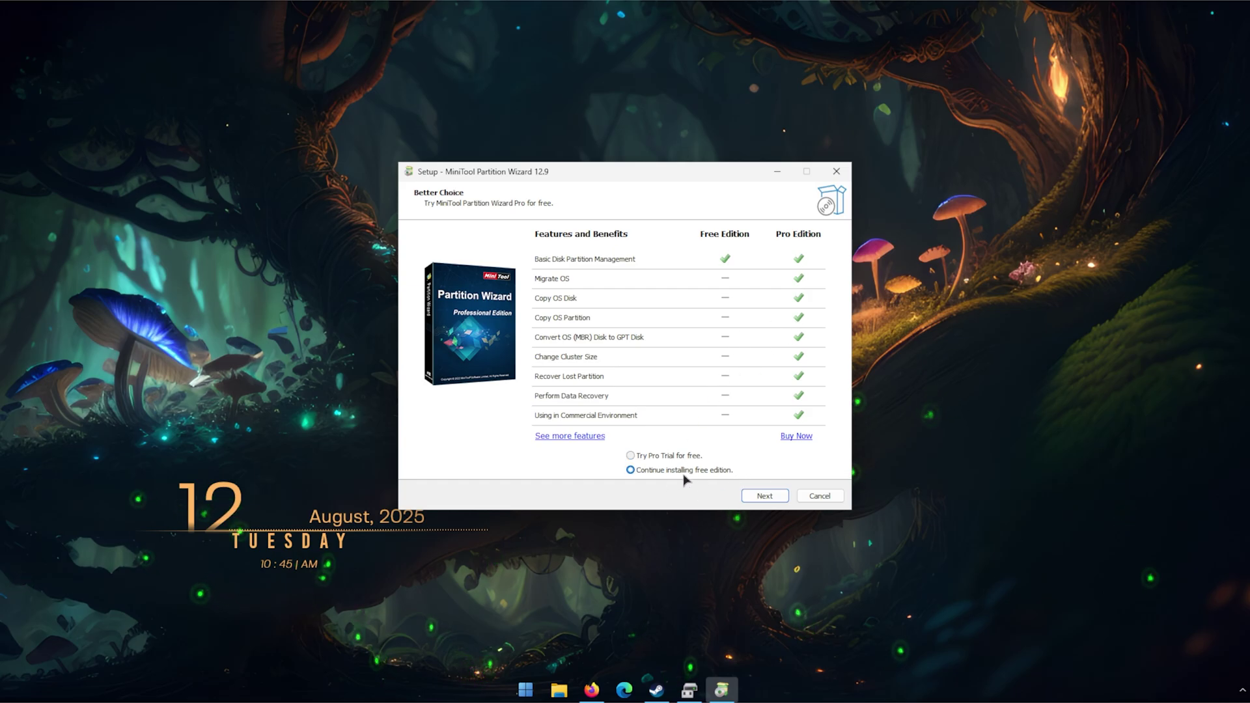
pyautogui.click(763, 497)
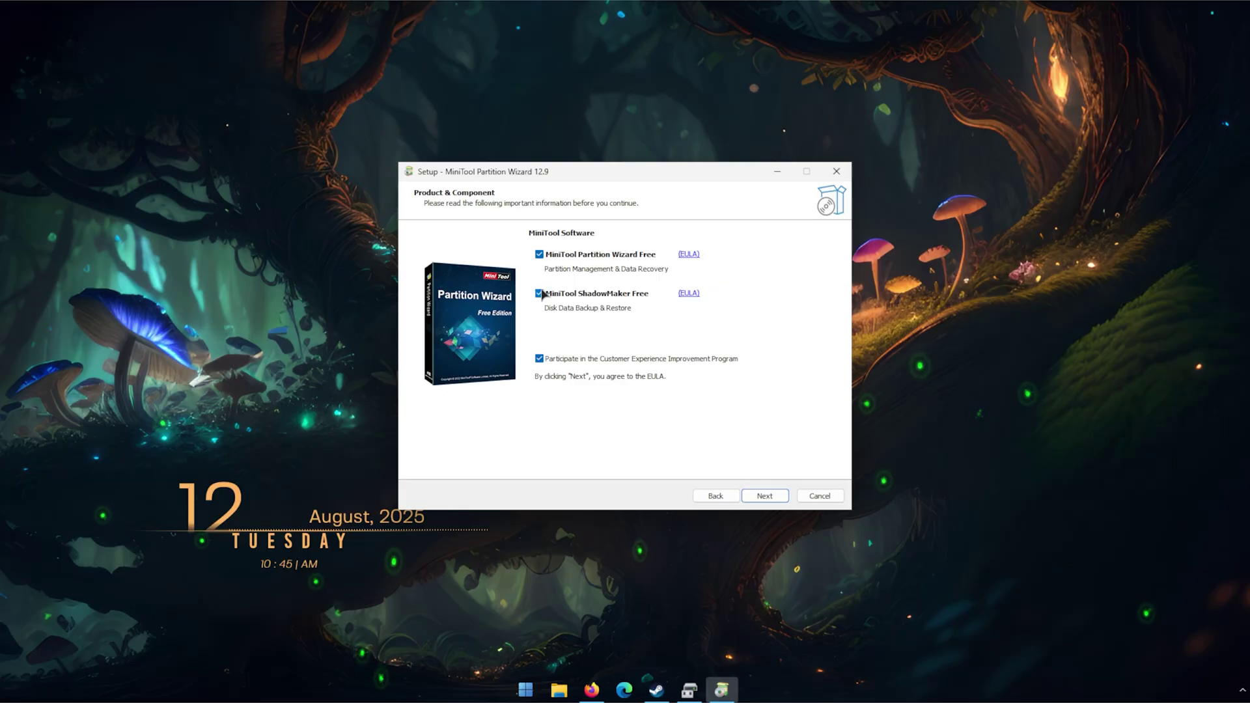
# Step: Exclude MiniTool ShadowMaker Free and the Customer Experience Improvement Program, and install into C:\Program Files\MiniTool Partition Wizard 12
pyautogui.click(539, 294)
pyautogui.click(539, 359)
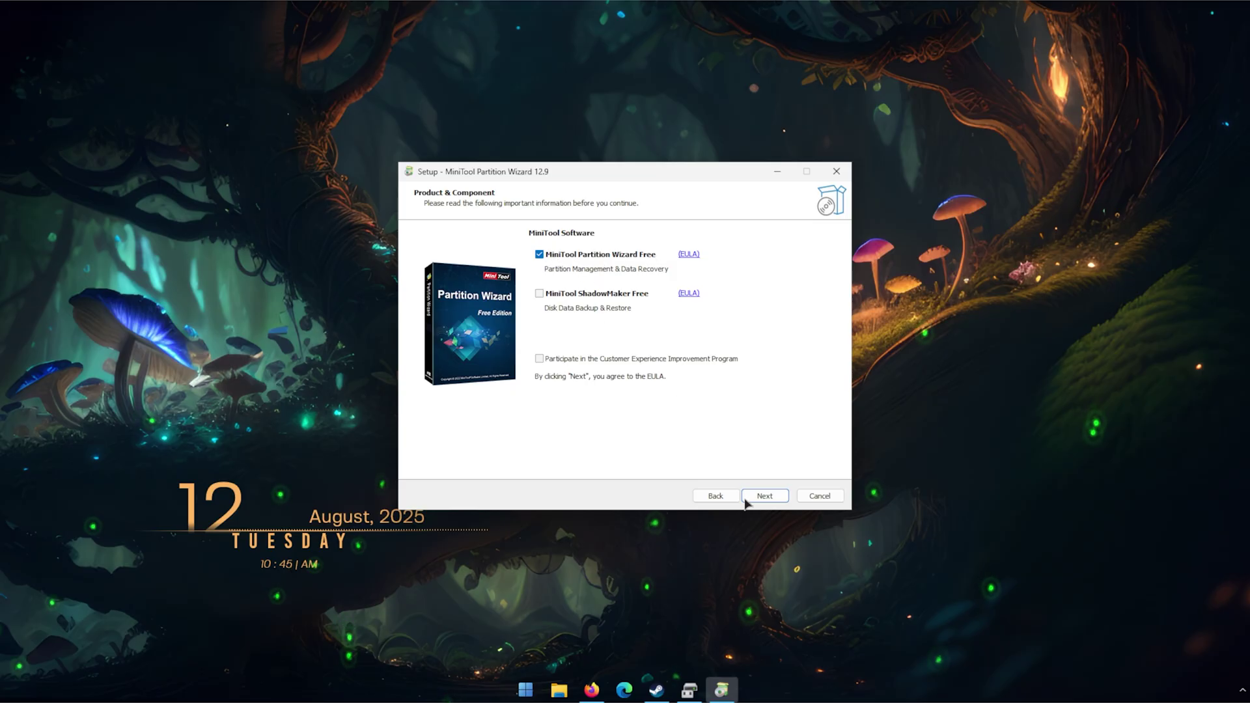
pyautogui.click(764, 497)
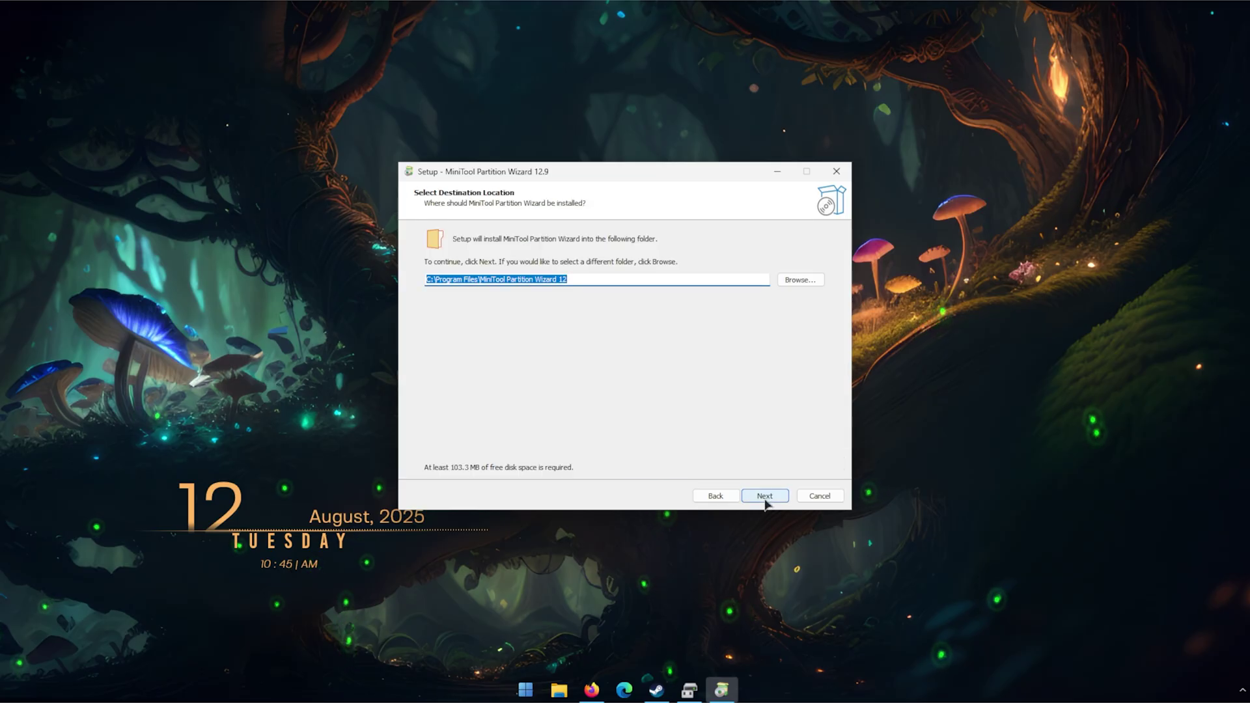
pyautogui.click(764, 496)
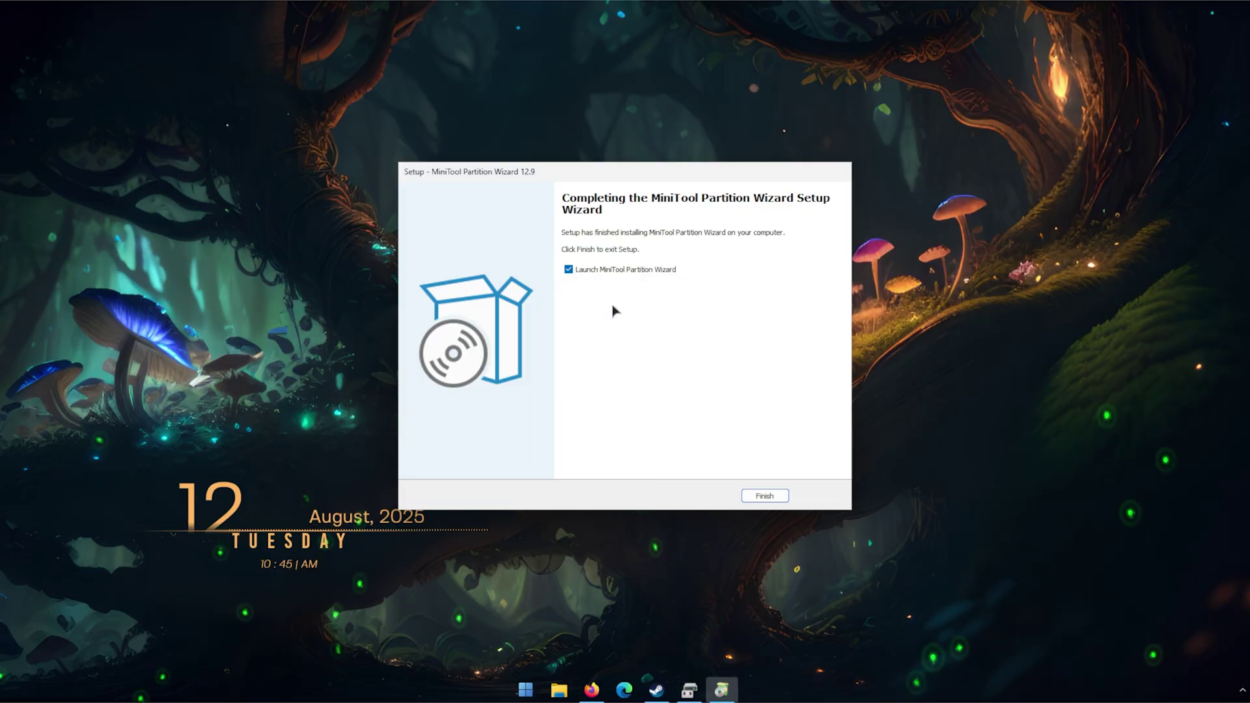
# Step: Finish the setup with MiniTool Partition Wizard launched, and close the browser window and the promotional message
pyautogui.click(772, 497)
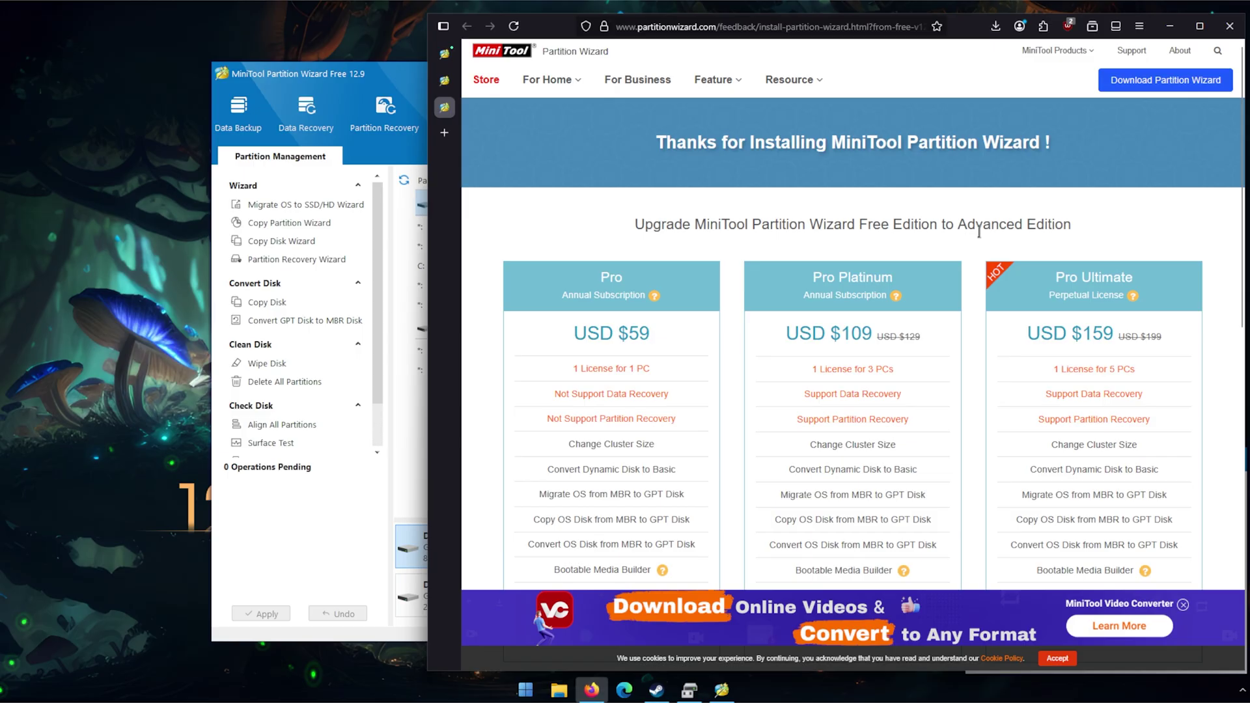
pyautogui.click(1230, 27)
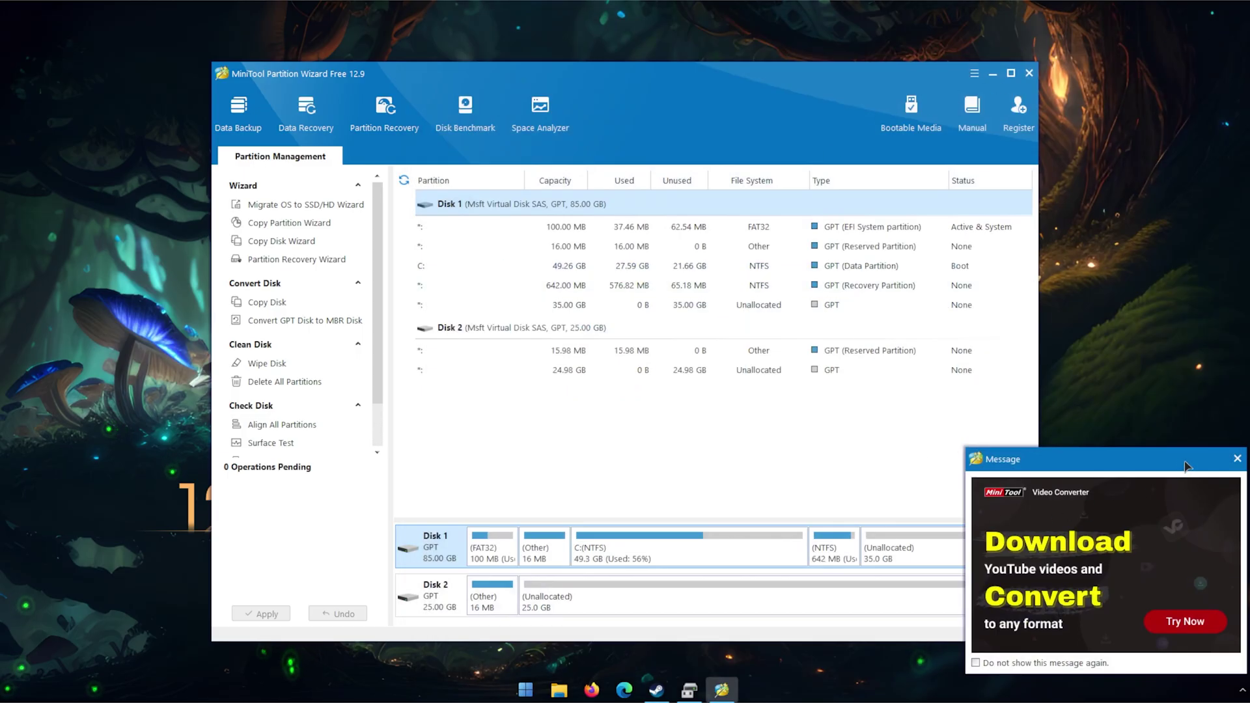
pyautogui.click(1237, 458)
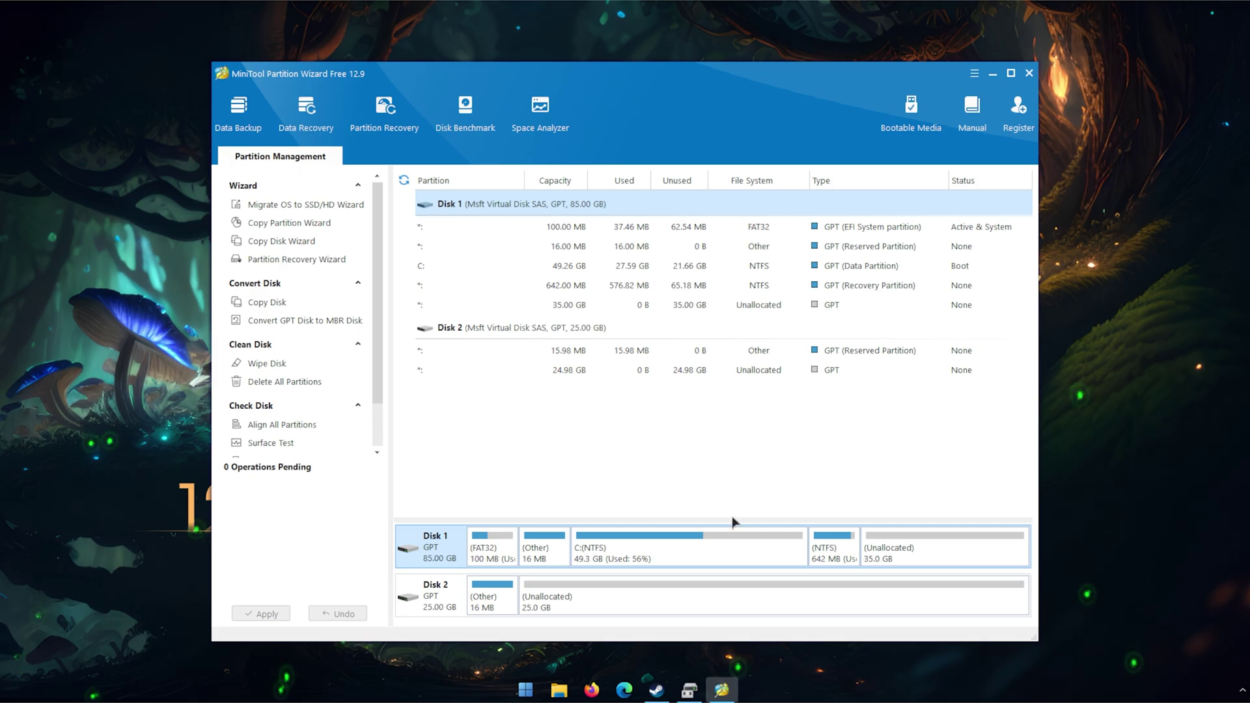
# Step: Examine the C:, recovery and unallocated areas on Disk 1's map and maximize the window
pyautogui.click(635, 561)
pyautogui.click(836, 558)
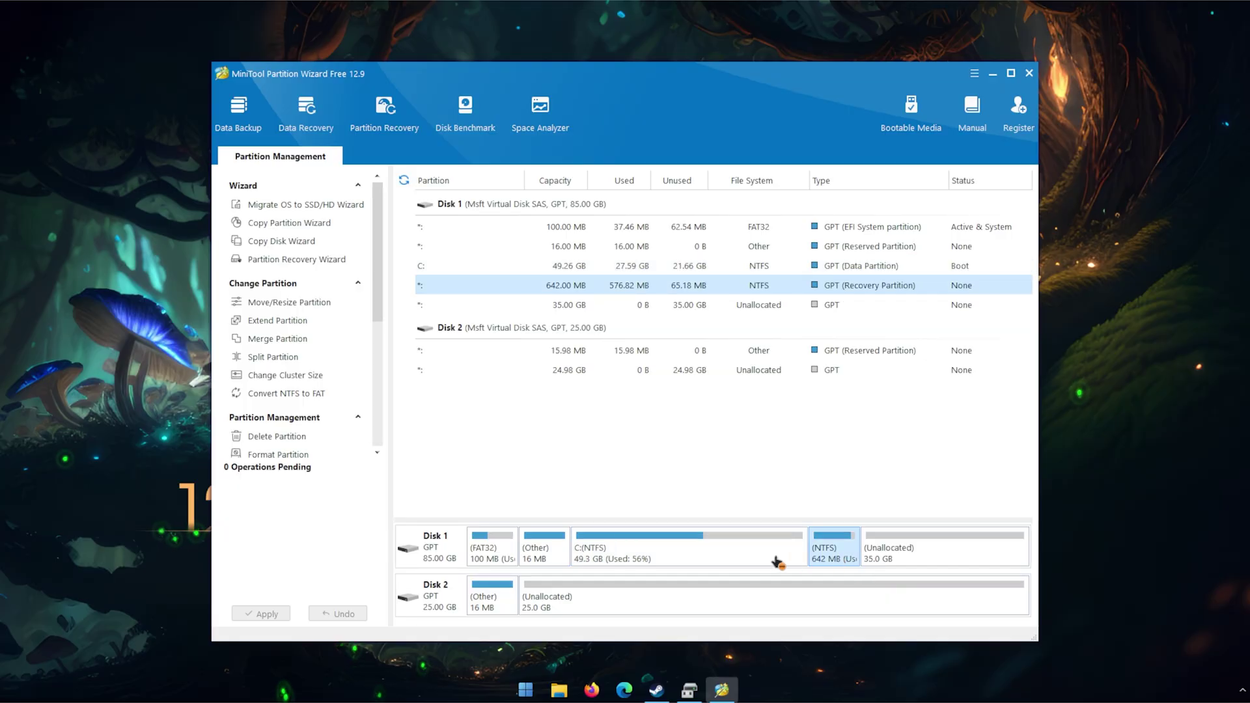
pyautogui.click(667, 558)
pyautogui.click(830, 558)
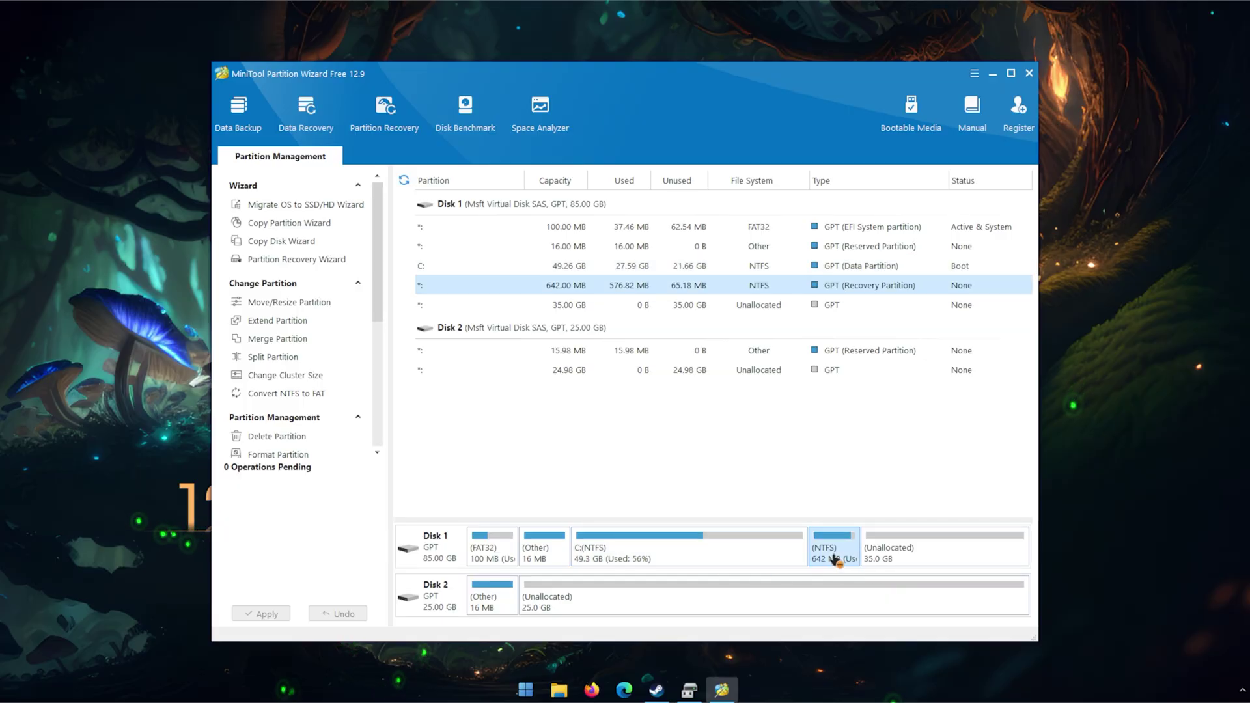
pyautogui.click(925, 561)
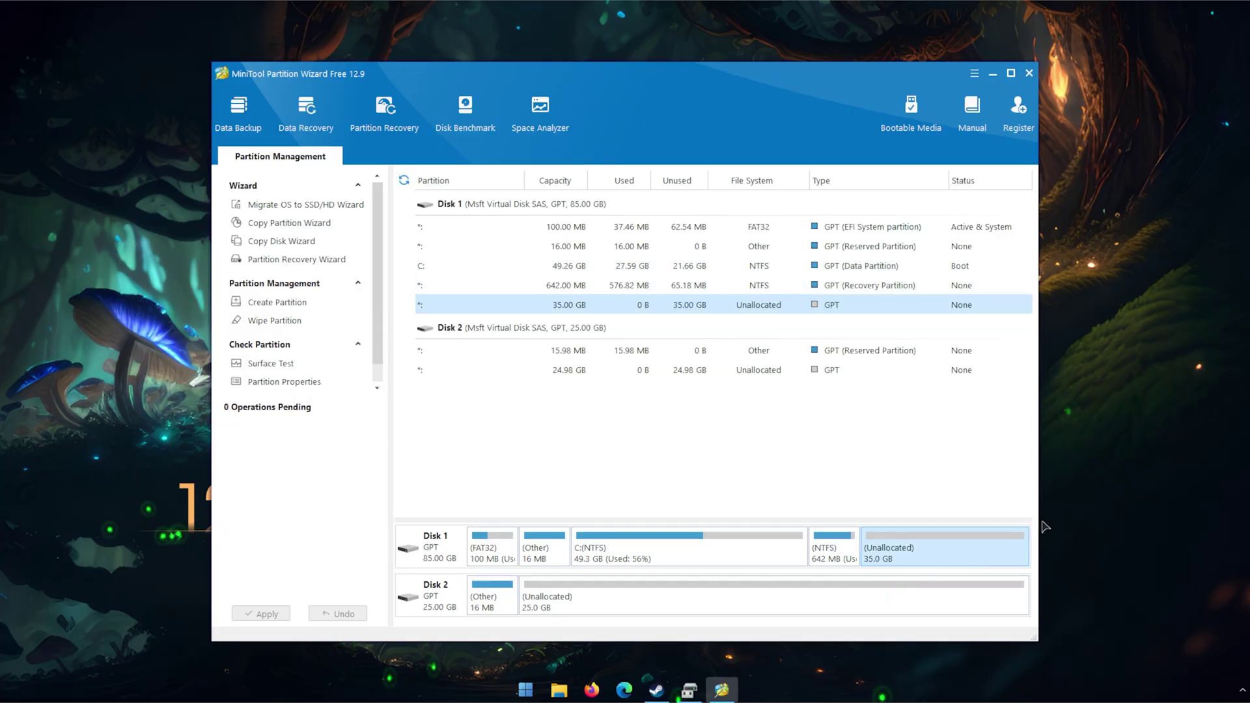
pyautogui.moveTo(1040, 526); pyautogui.dragTo(1211, 526)
pyautogui.doubleClick(434, 73)
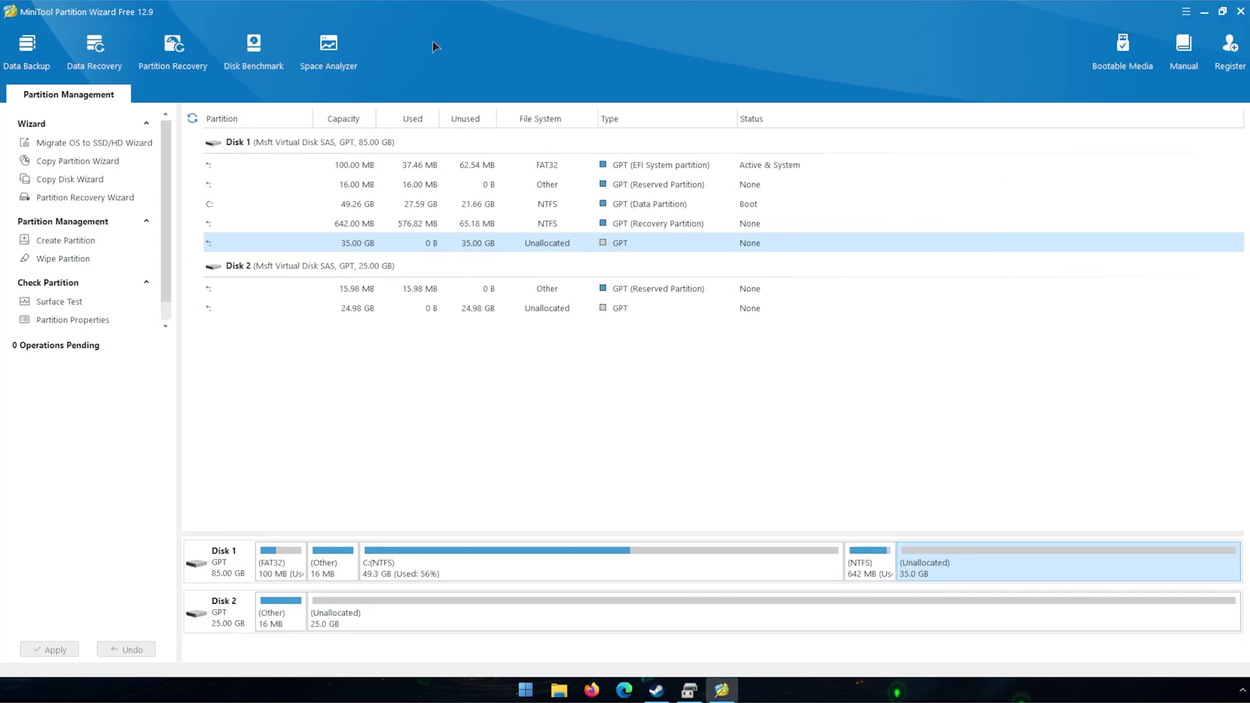
# Step: Move Disk 1's recovery partition to the end of the disk, with 34.95 GB unallocated before it and 0.00 GB after
pyautogui.click(869, 568)
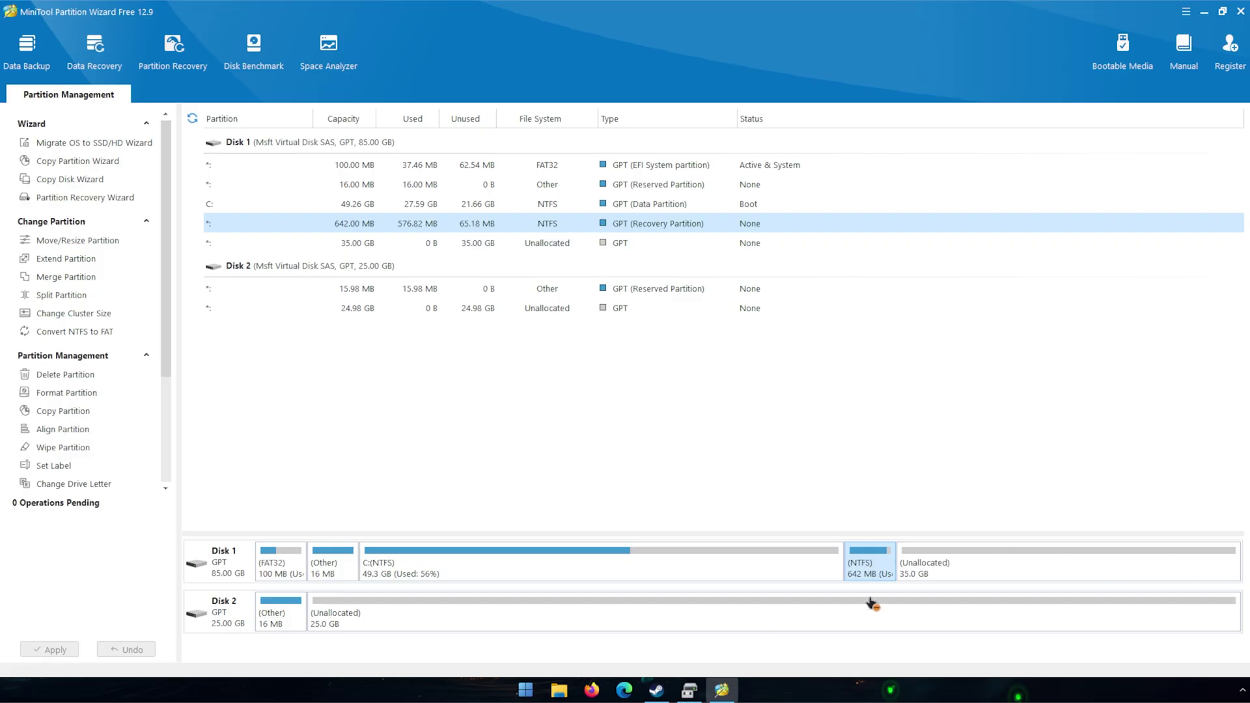
pyautogui.click(89, 244)
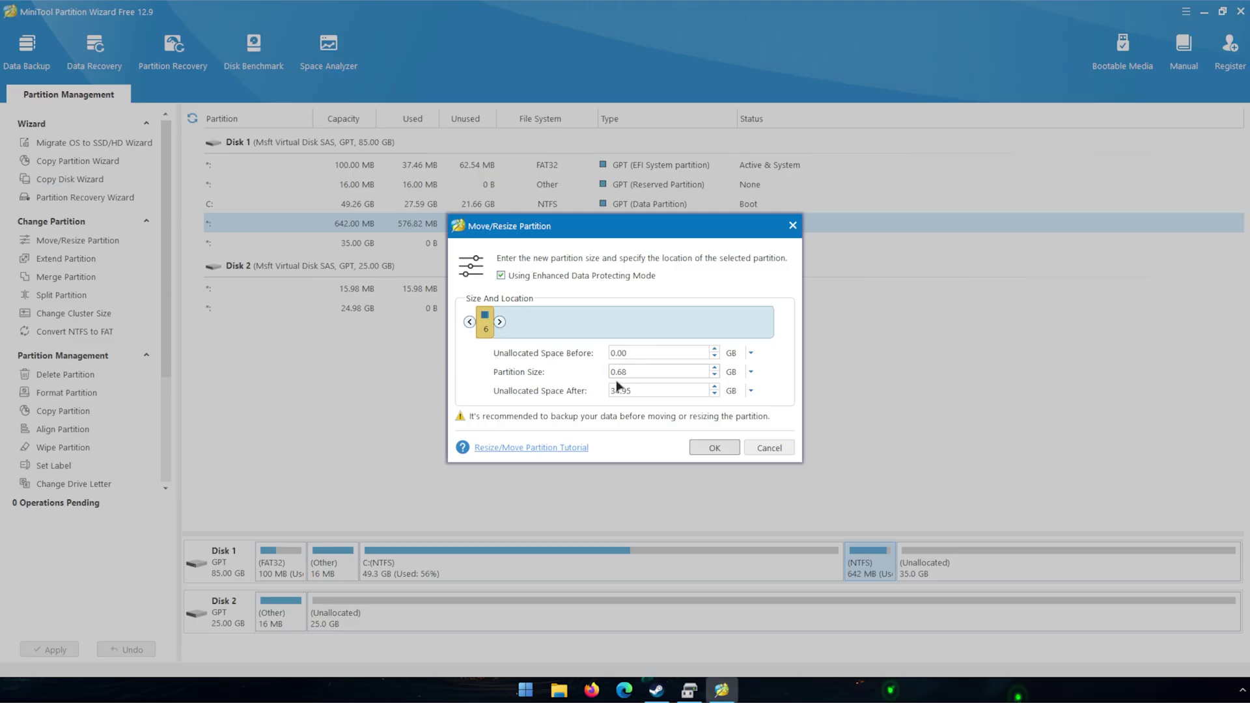
pyautogui.moveTo(484, 323); pyautogui.dragTo(801, 336)
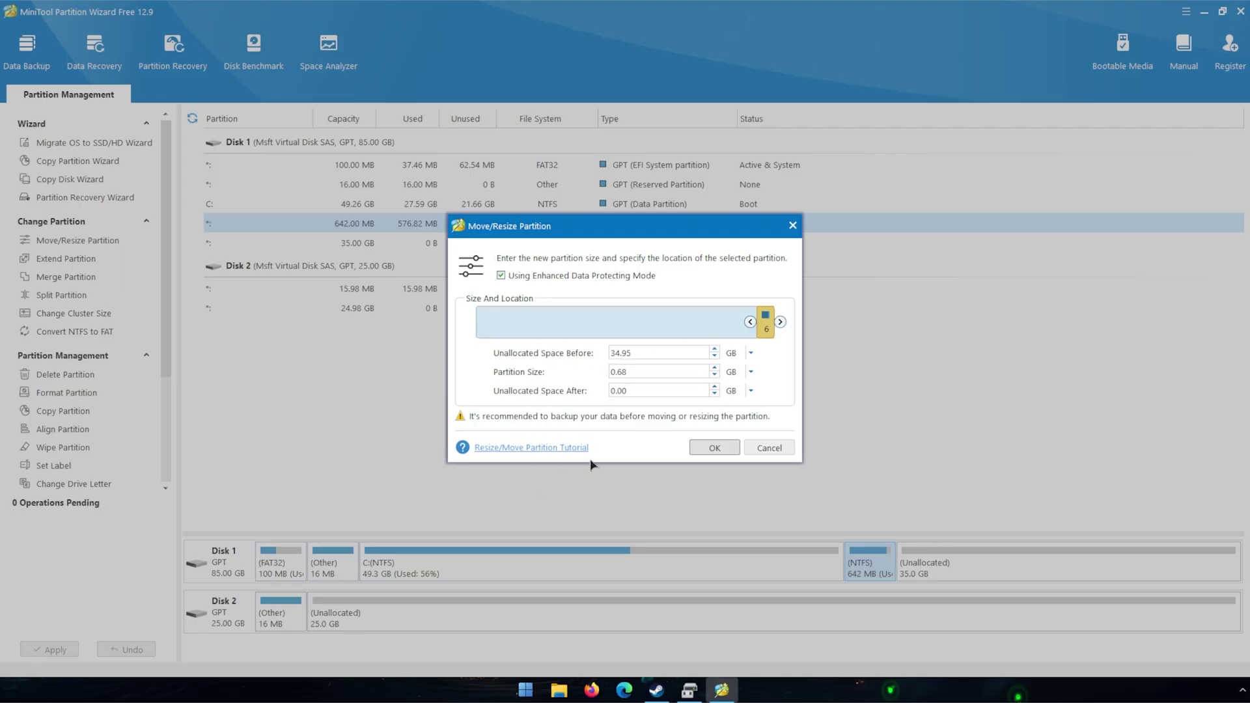
pyautogui.click(714, 449)
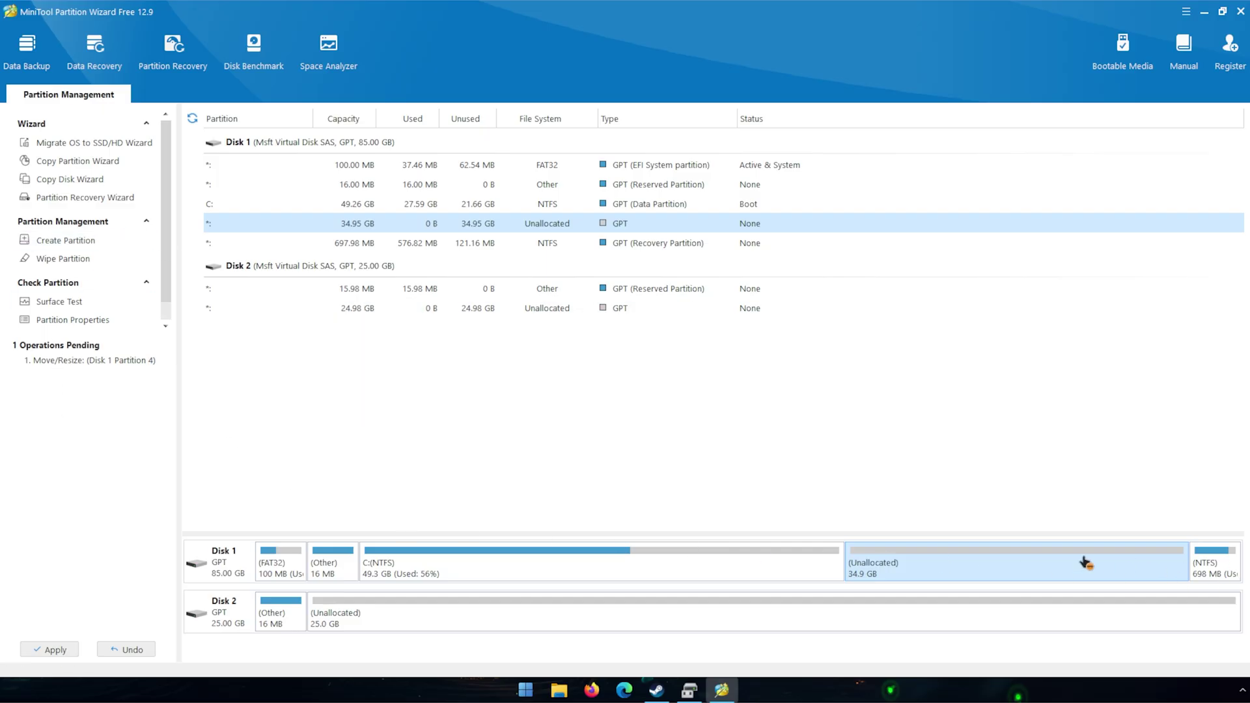
# Step: Apply the pending move of Disk 1's recovery partition and dismiss the completion message
pyautogui.click(56, 650)
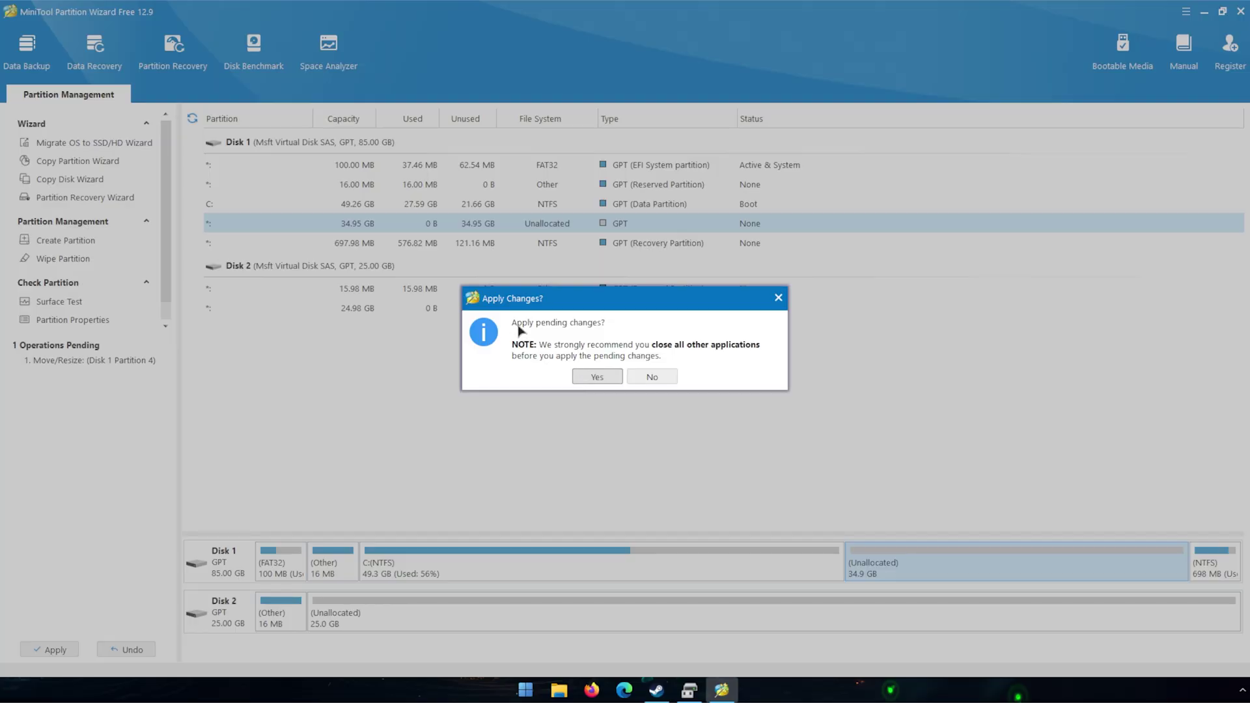
pyautogui.click(597, 376)
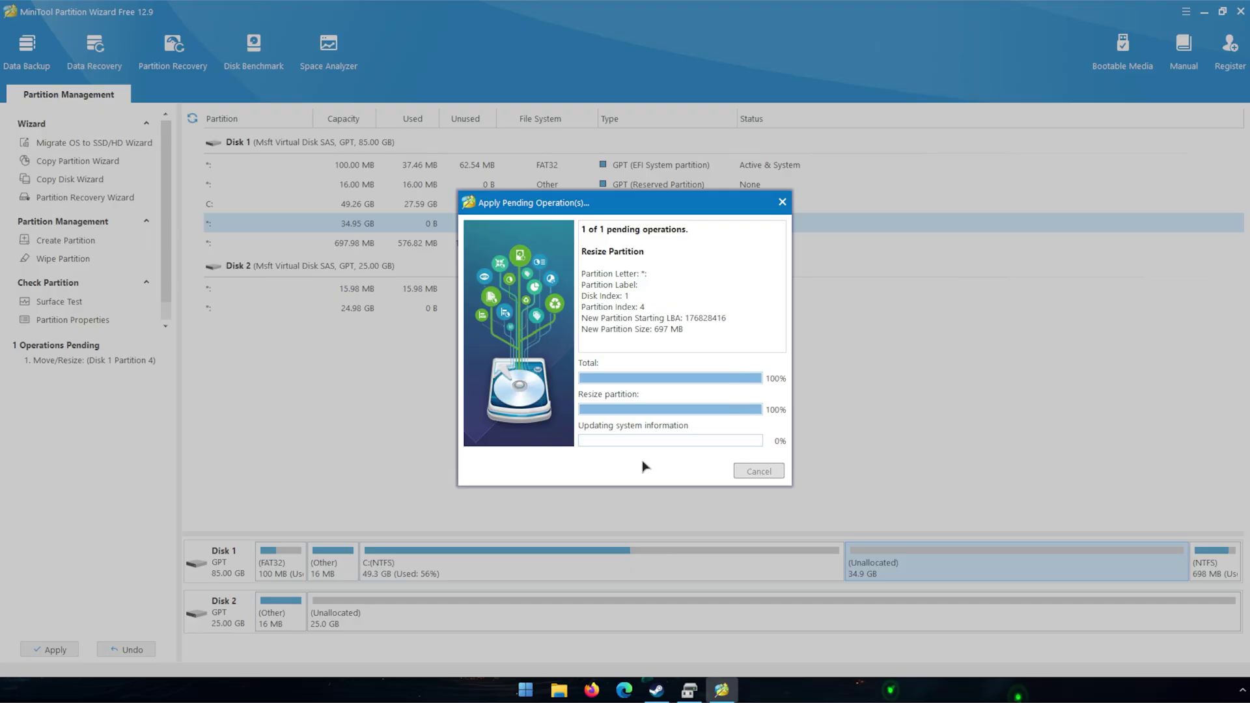
pyautogui.click(628, 407)
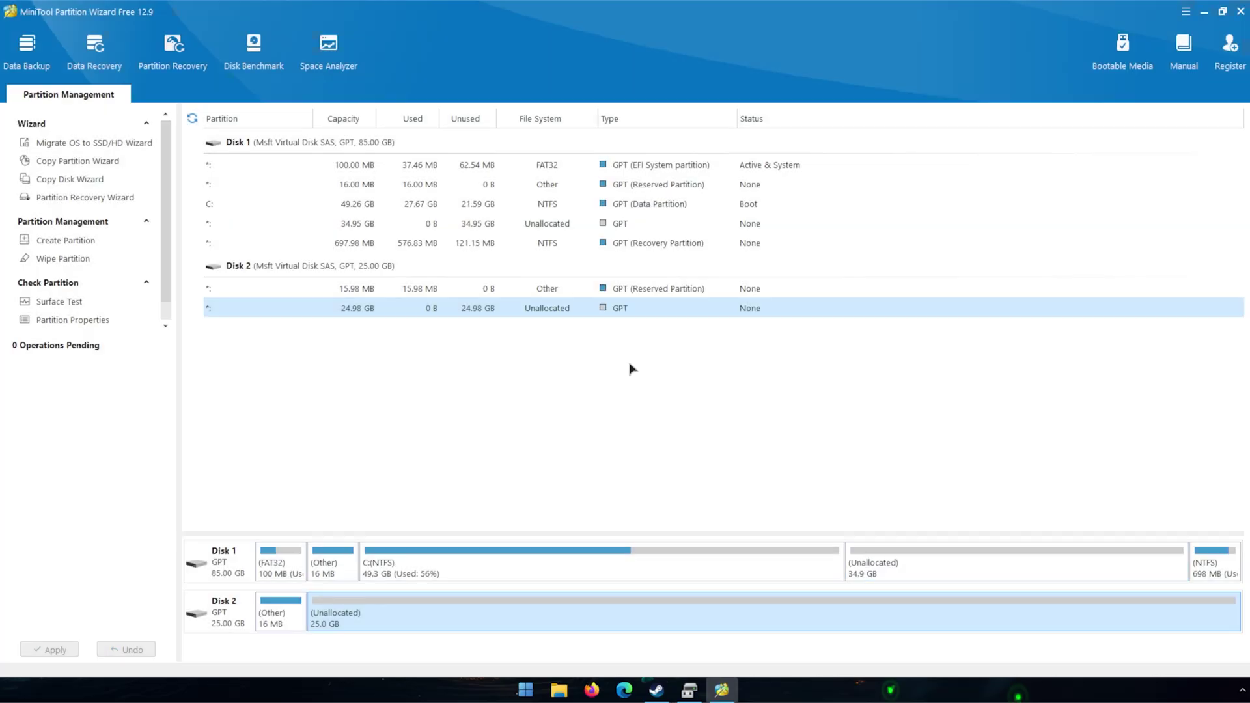
# Step: Check in Disk Management that unallocated space directly follows C: and that Extend Volume is available, and return to MiniTool Partition Wizard
pyautogui.click(688, 690)
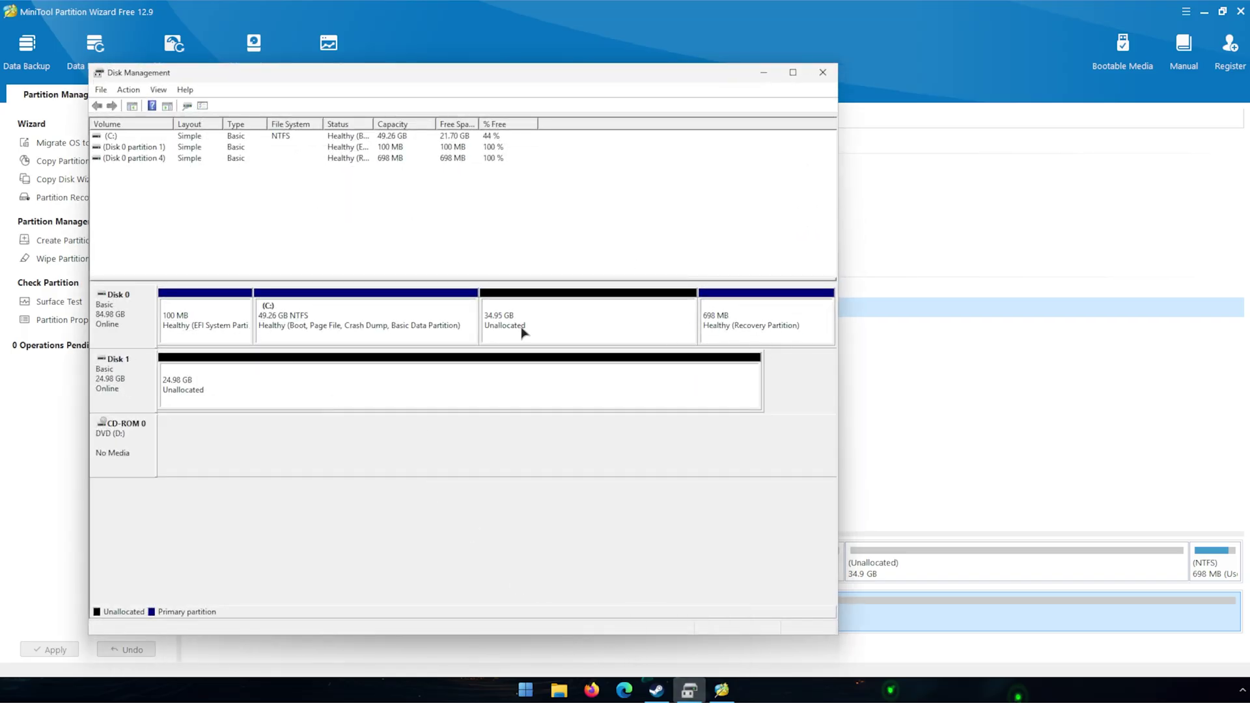
pyautogui.click(568, 327)
pyautogui.rightClick(390, 339)
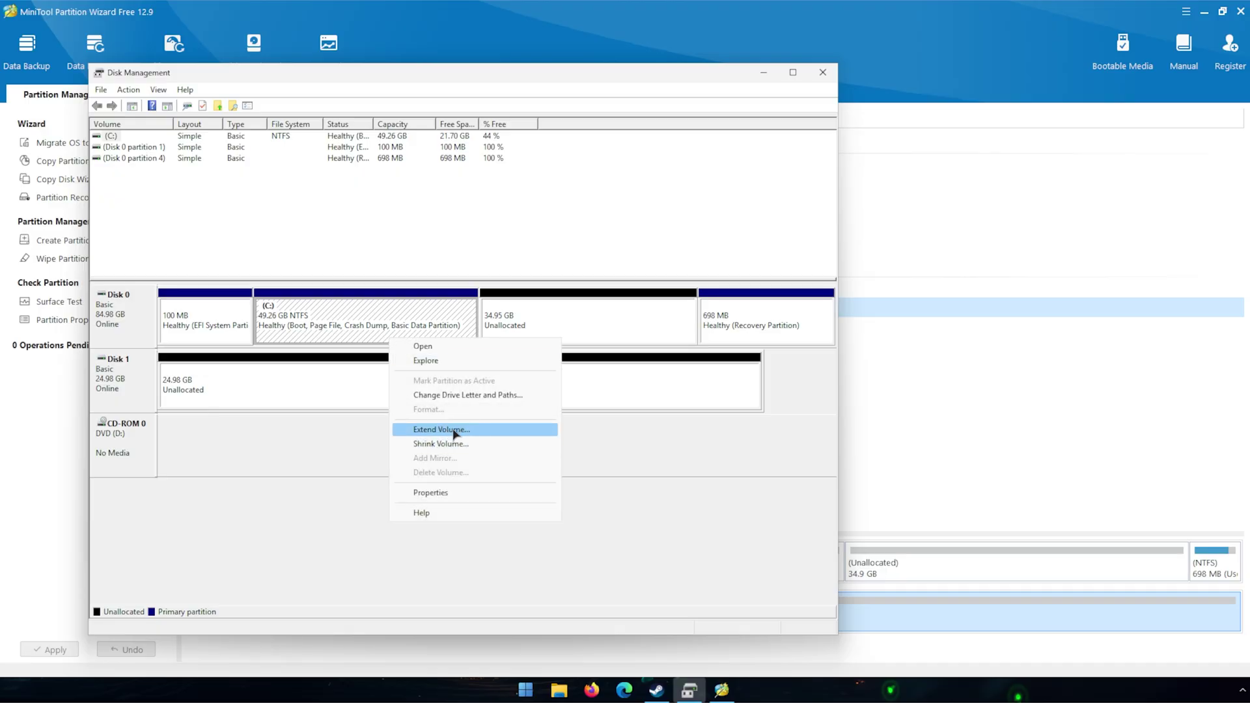
pyautogui.click(953, 455)
# Step: Extend the C: partition by the full 34.95 GB of unallocated space on Disk 1 and apply the pending operation
pyautogui.click(781, 575)
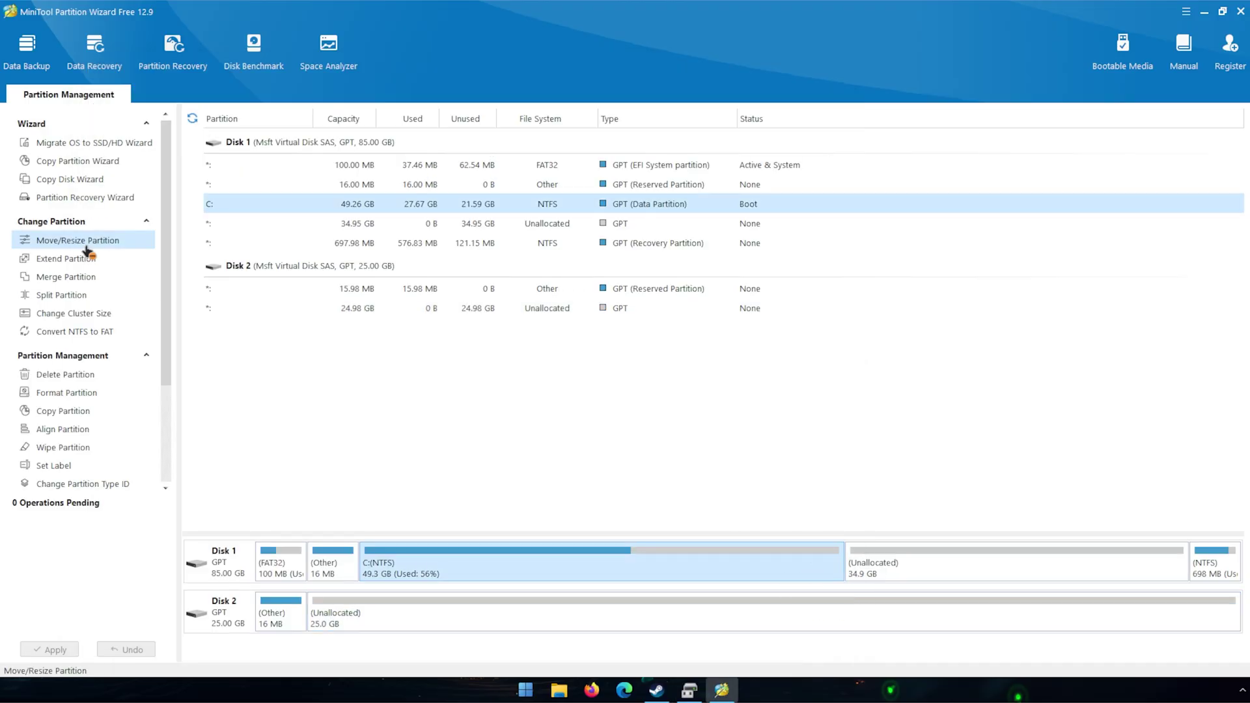
pyautogui.click(66, 259)
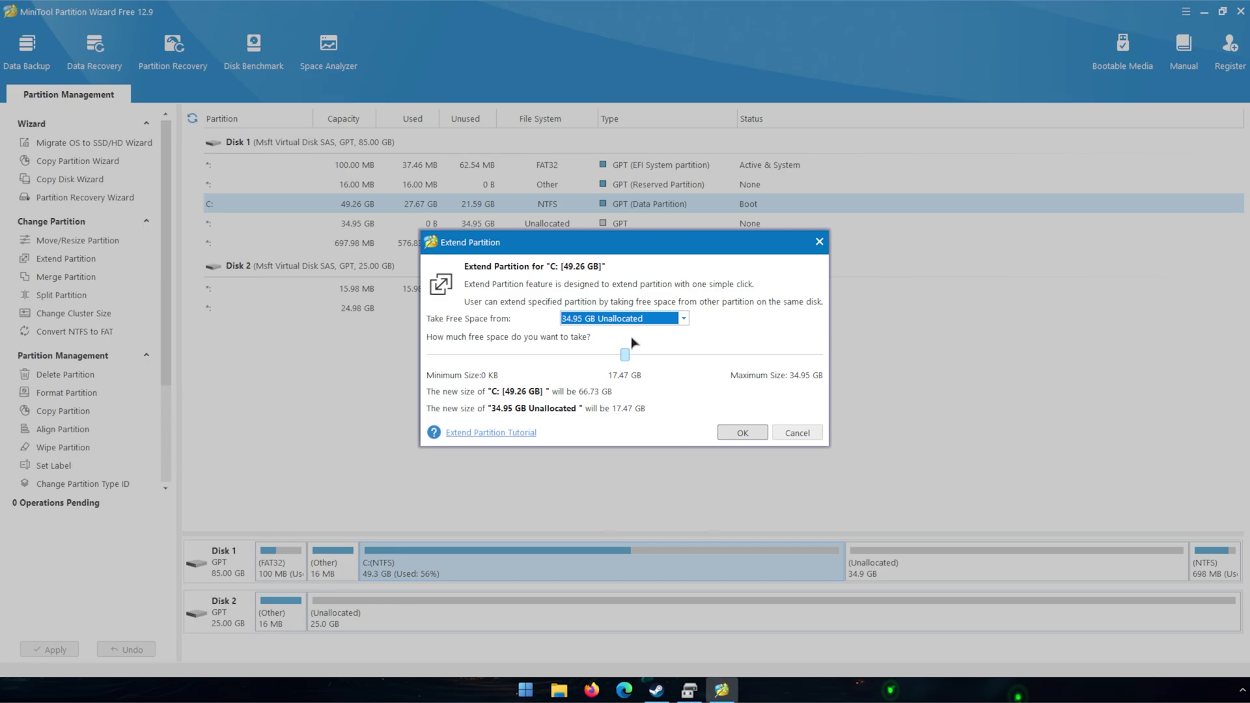
pyautogui.moveTo(631, 362); pyautogui.dragTo(904, 355)
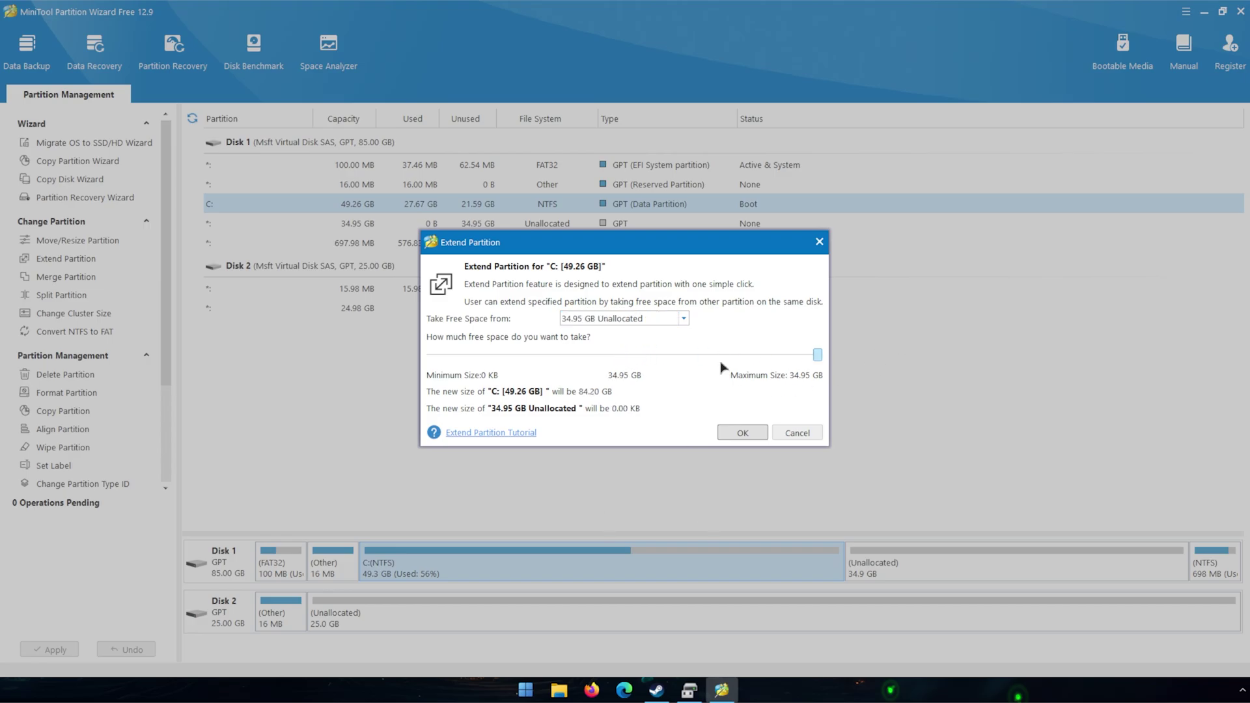
pyautogui.click(740, 434)
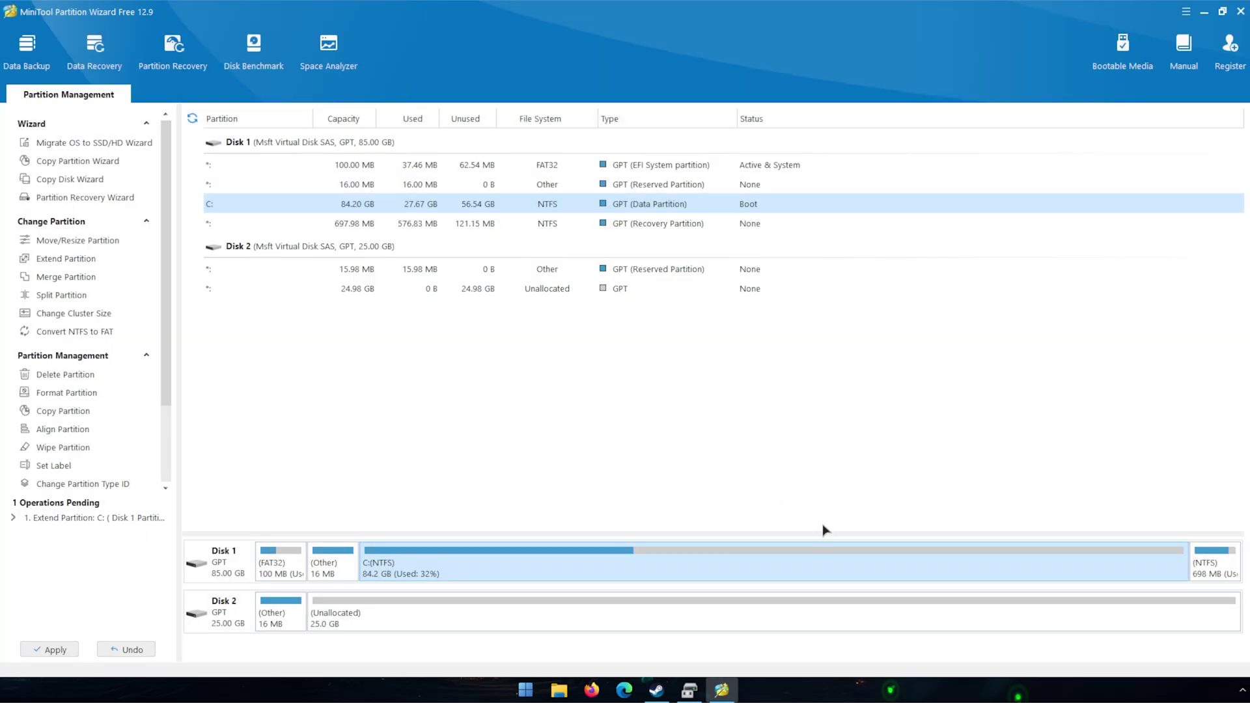
pyautogui.click(54, 649)
pyautogui.click(597, 377)
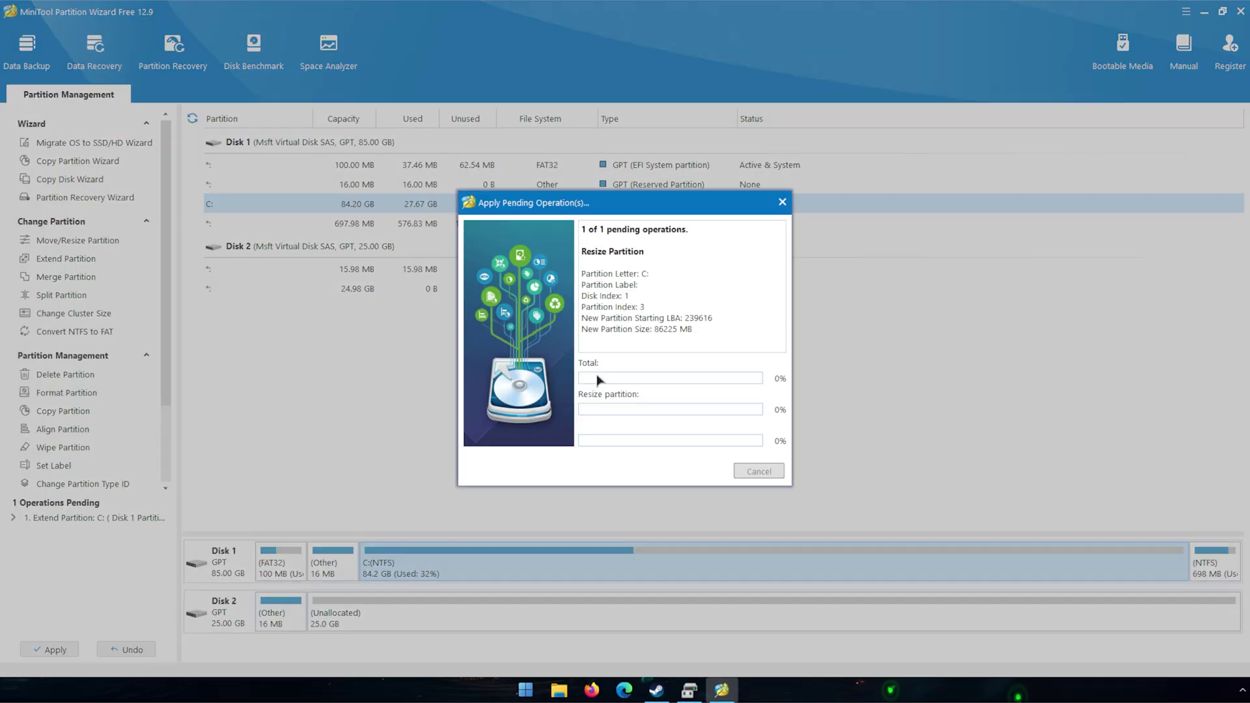
pyautogui.click(634, 368)
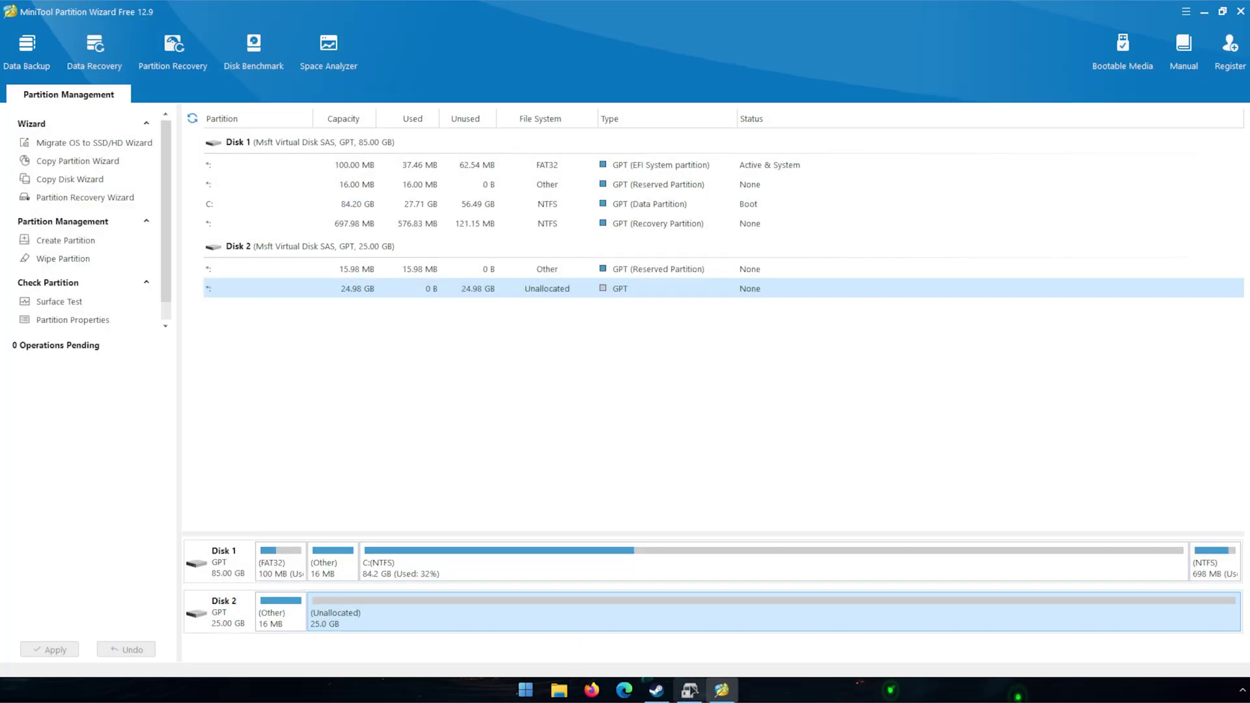
# Step: Check the C: drive's size in Disk Management and under This PC in File Explorer, closing each window
pyautogui.click(688, 690)
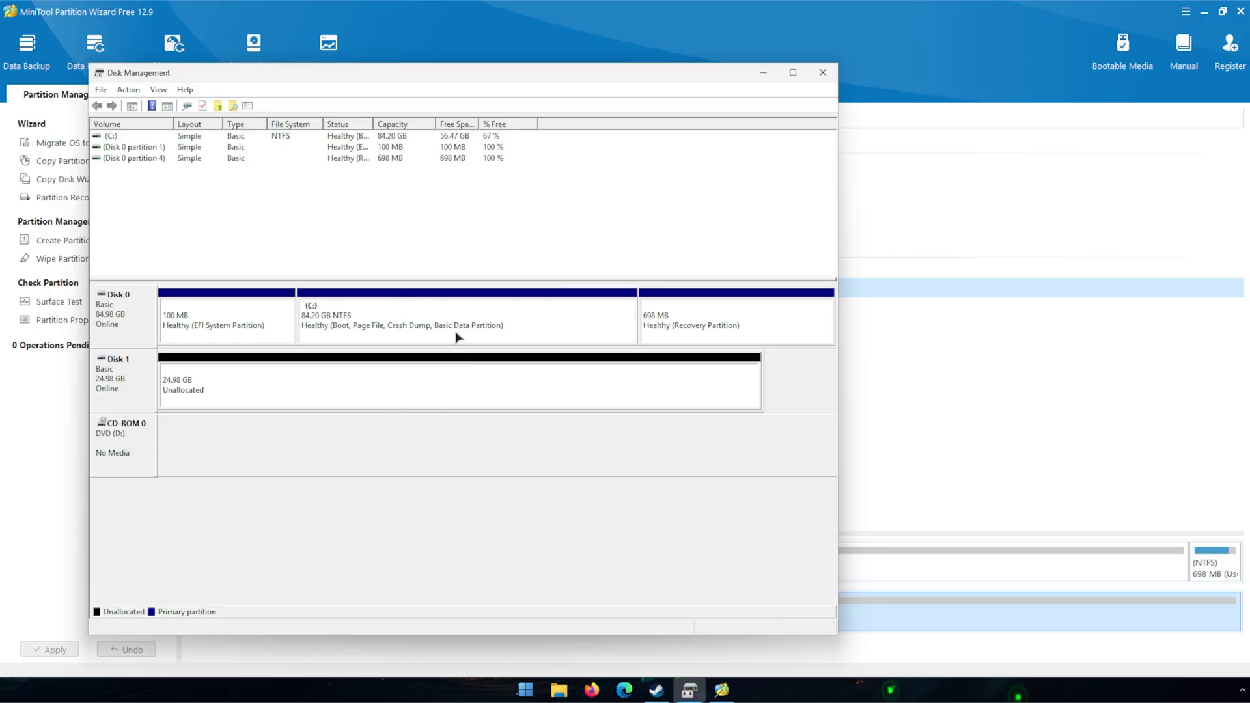
pyautogui.click(822, 72)
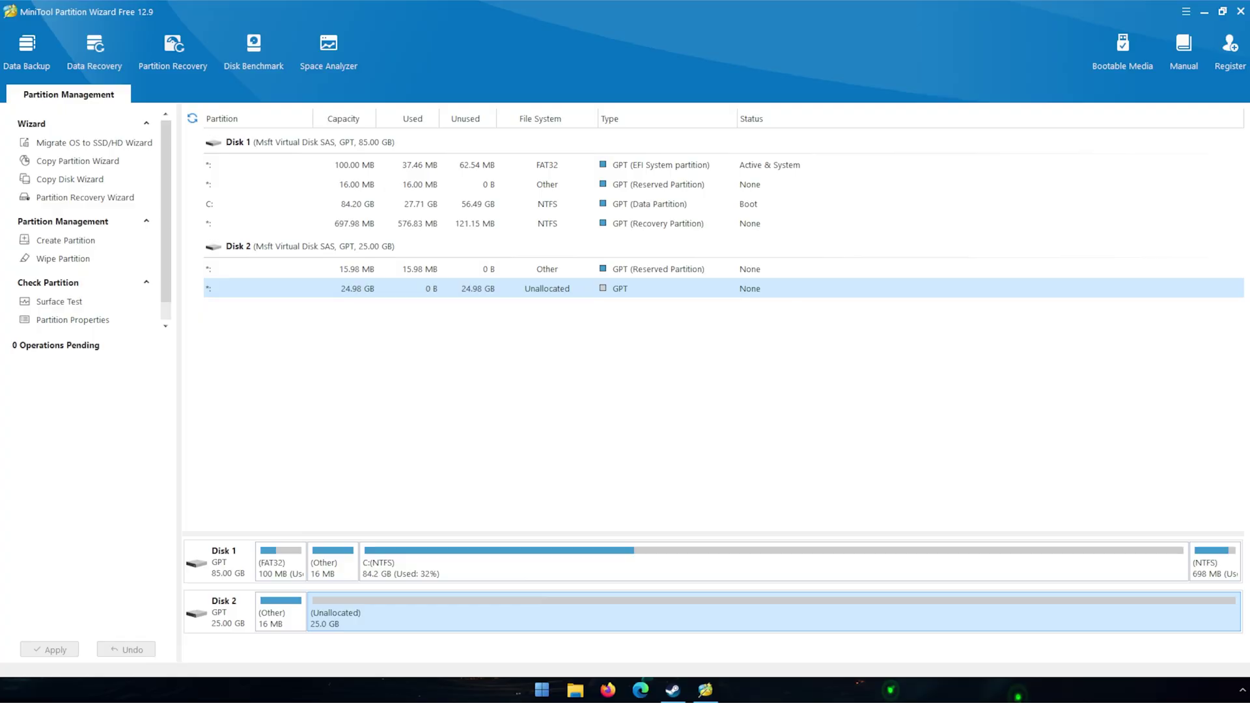
pyautogui.click(576, 690)
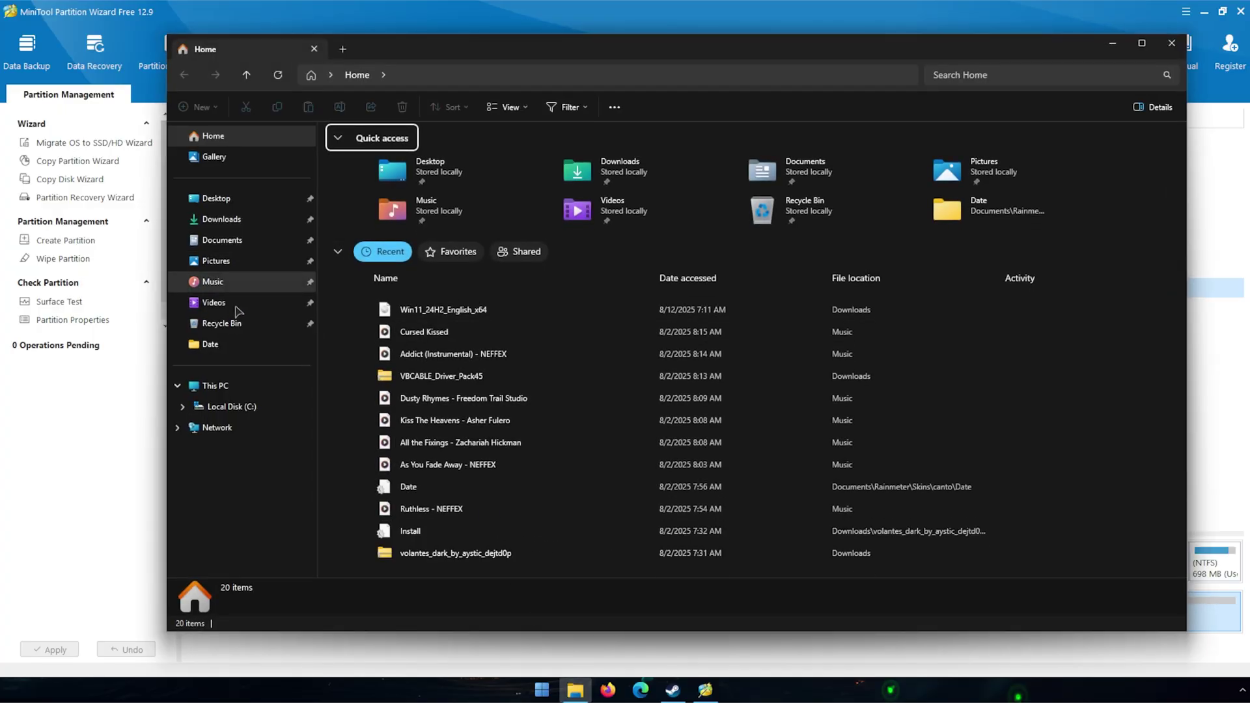
pyautogui.click(211, 388)
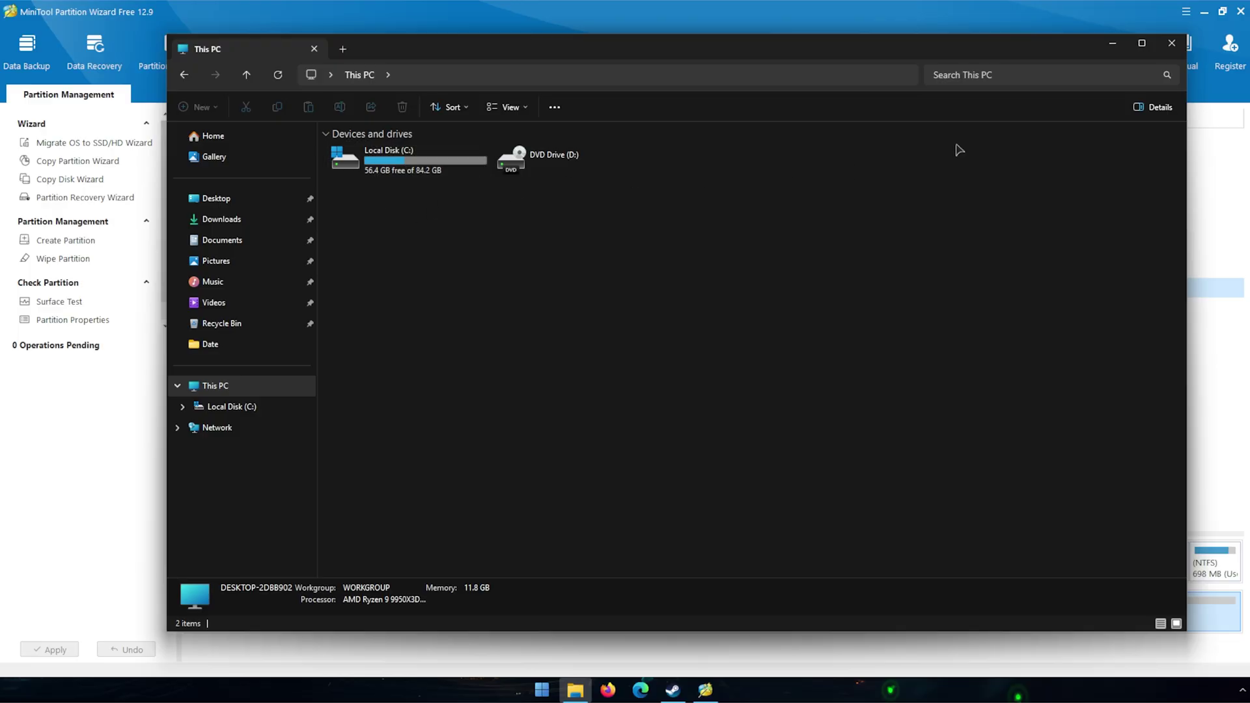
pyautogui.click(1172, 43)
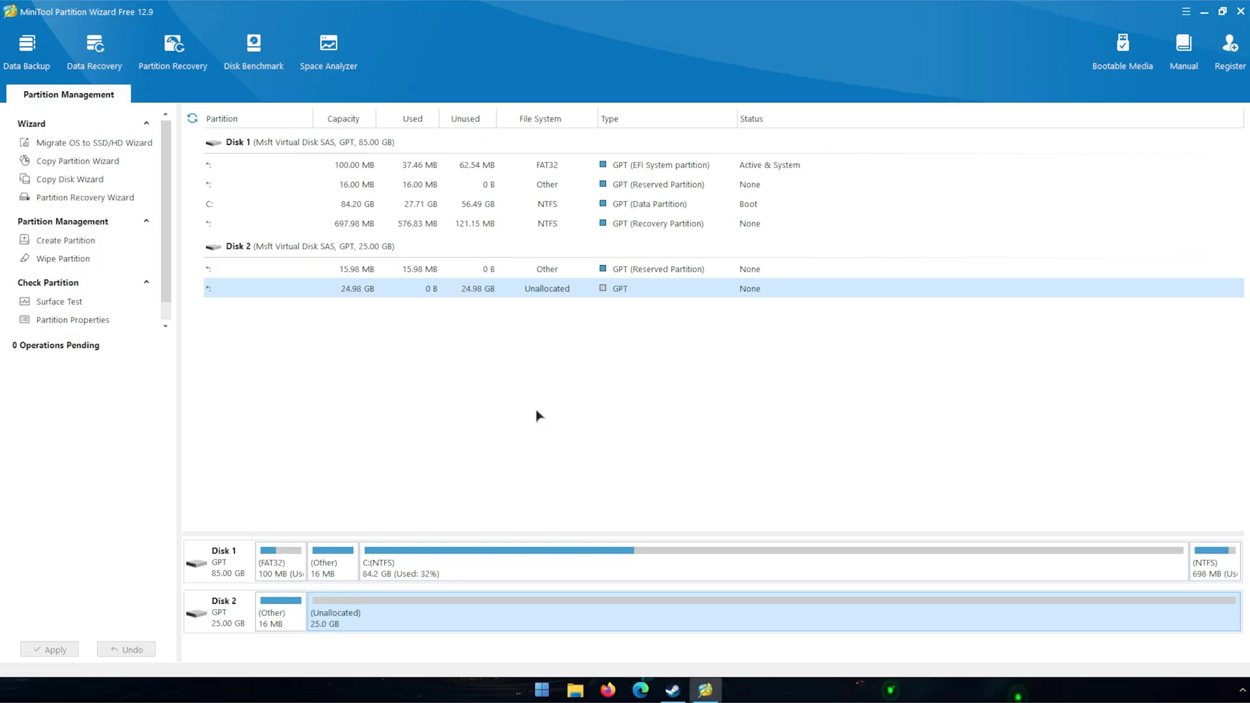
# Step: Quit MiniTool Partition Wizard, and check the C: drive's capacity under This PC in File Explorer
pyautogui.click(1240, 11)
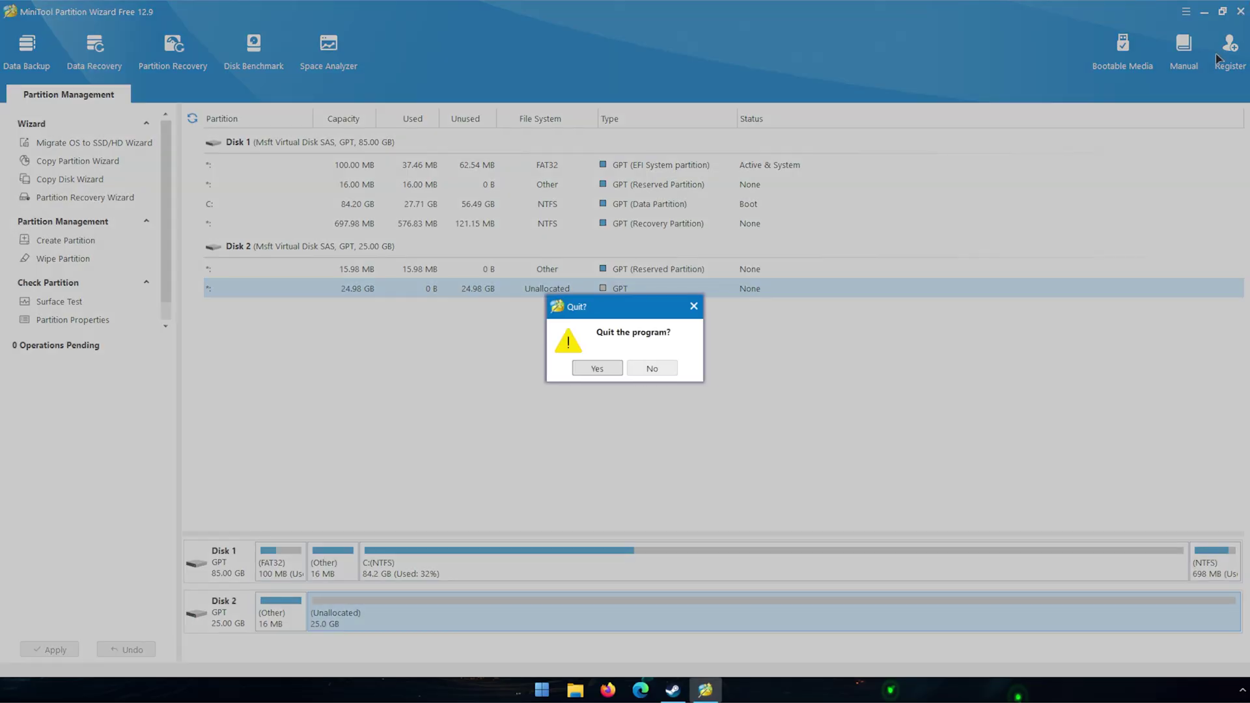
pyautogui.click(612, 373)
pyautogui.click(575, 690)
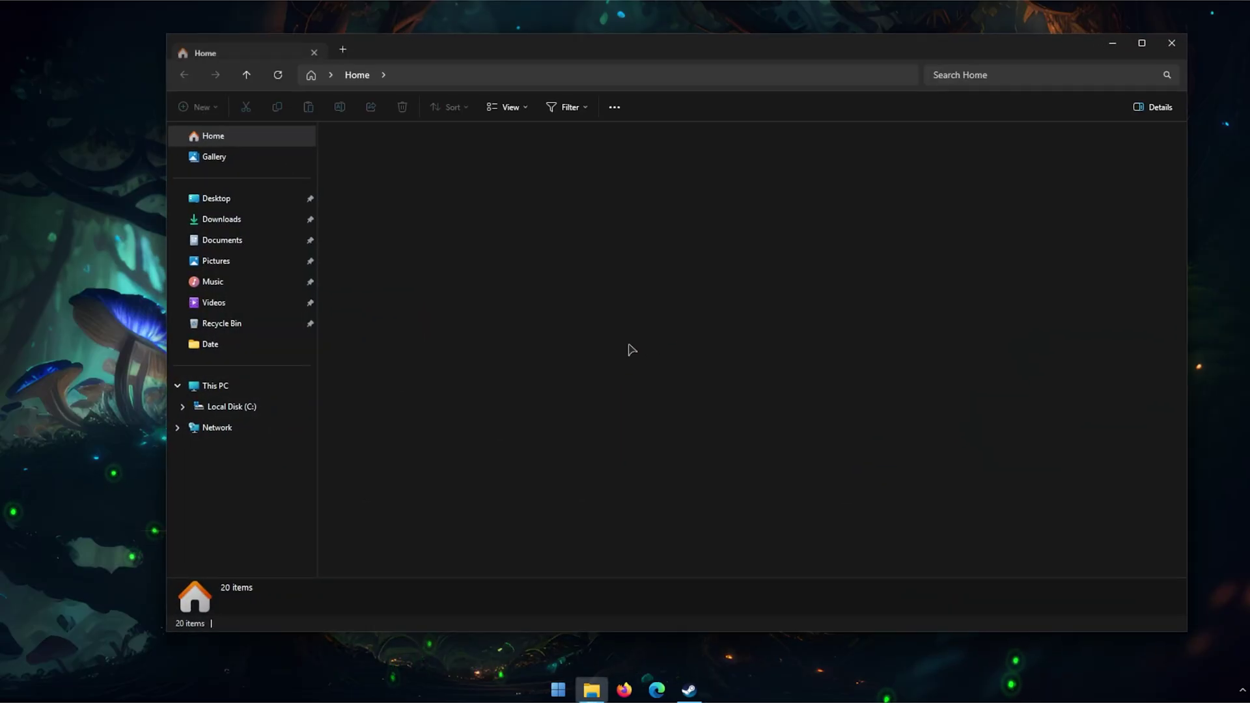
pyautogui.click(209, 385)
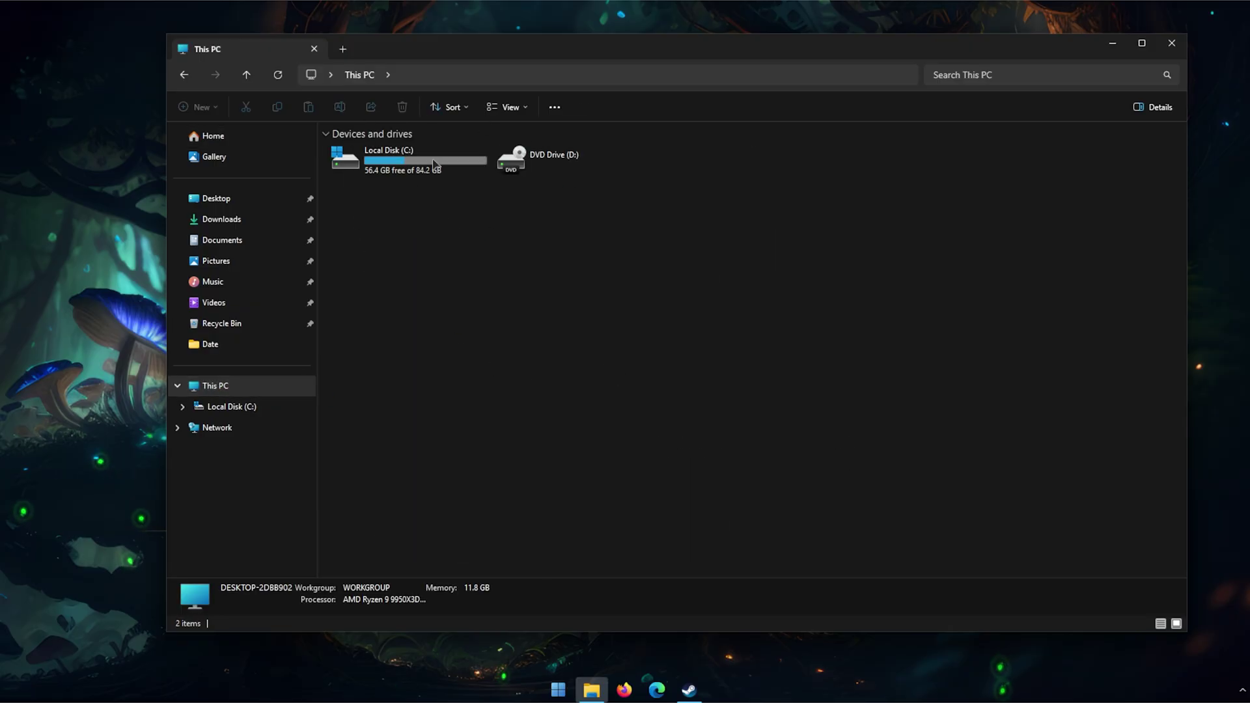
pyautogui.click(1171, 43)
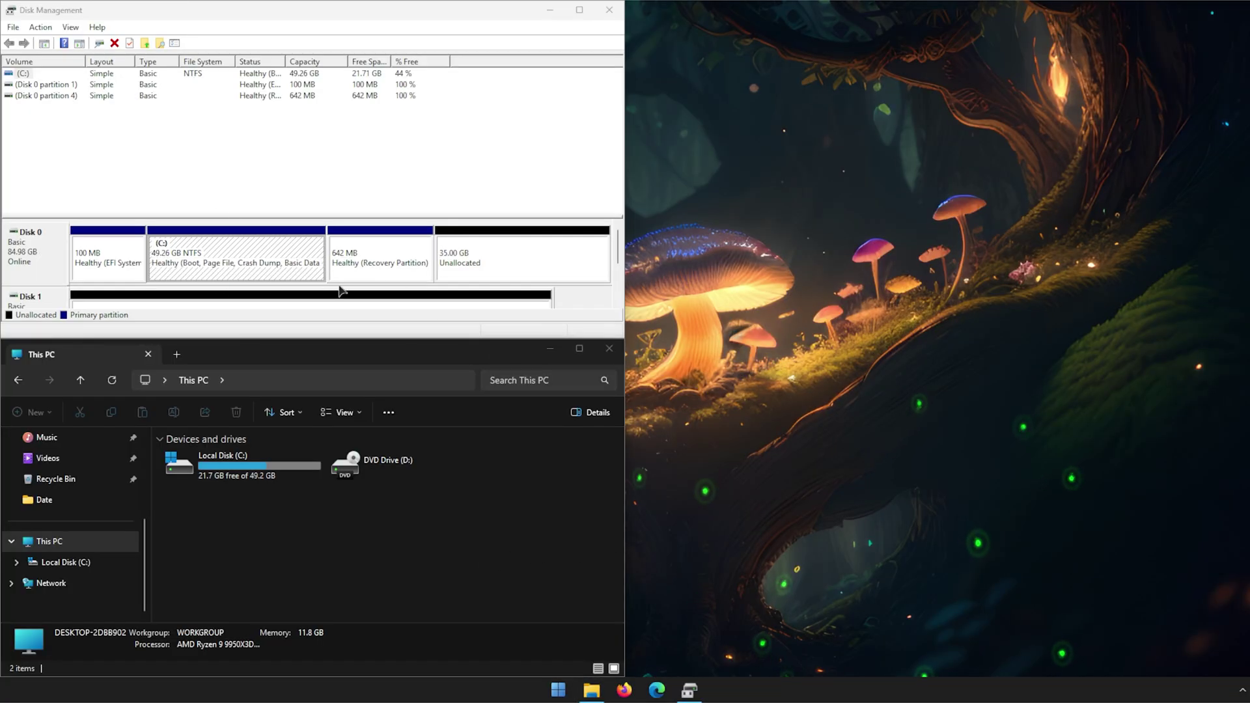
# Step: Run Windows PowerShell as administrator and snap its window beside Disk Management and File Explorer
pyautogui.click(347, 268)
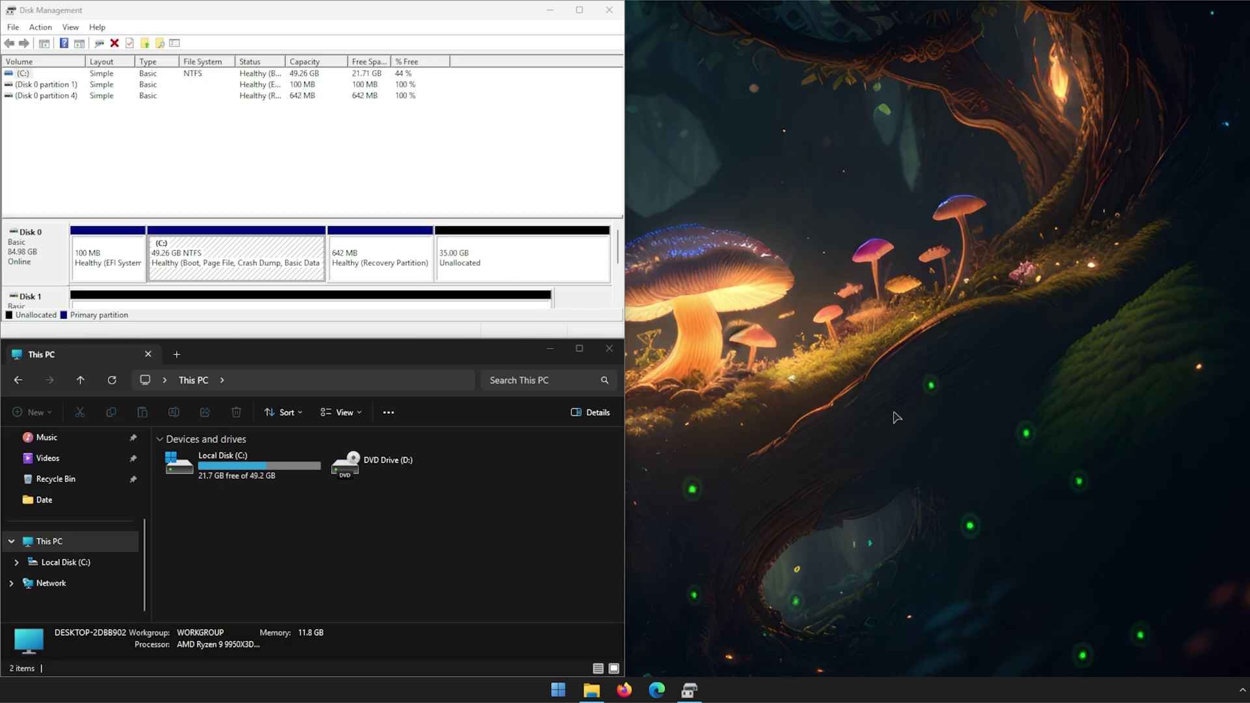
pyautogui.click(552, 696)
pyautogui.write('powersh')
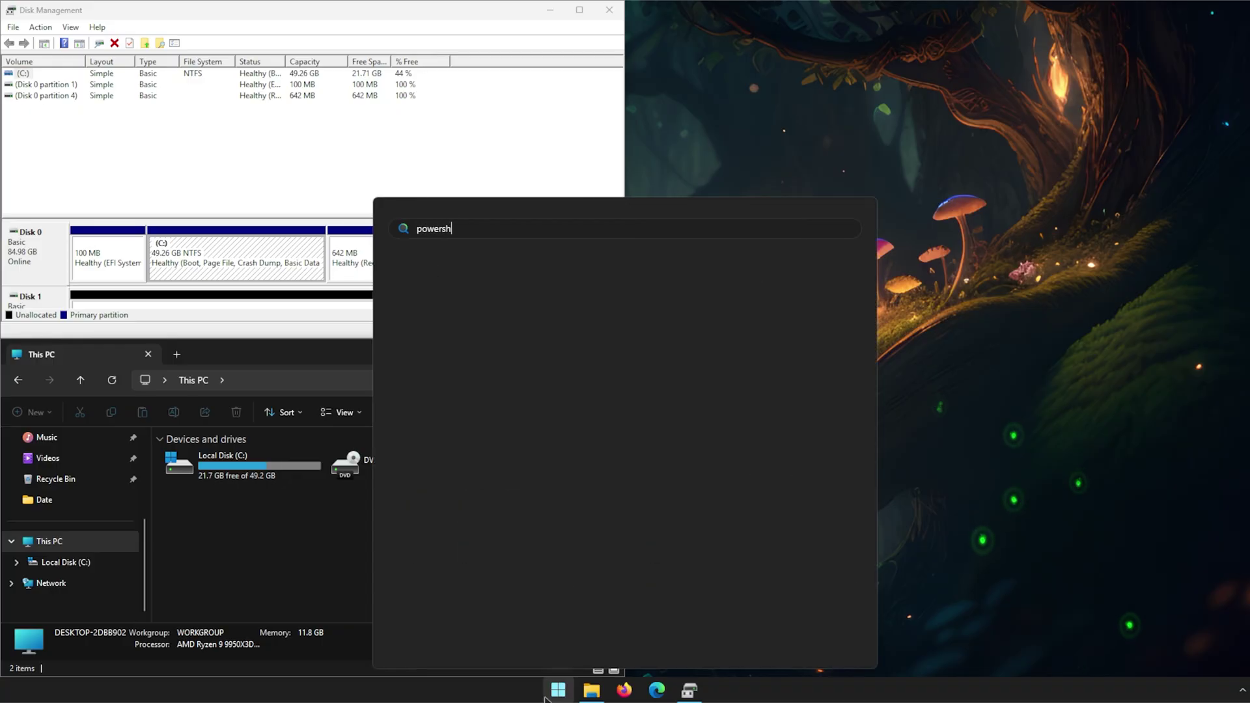
pyautogui.write('ell')
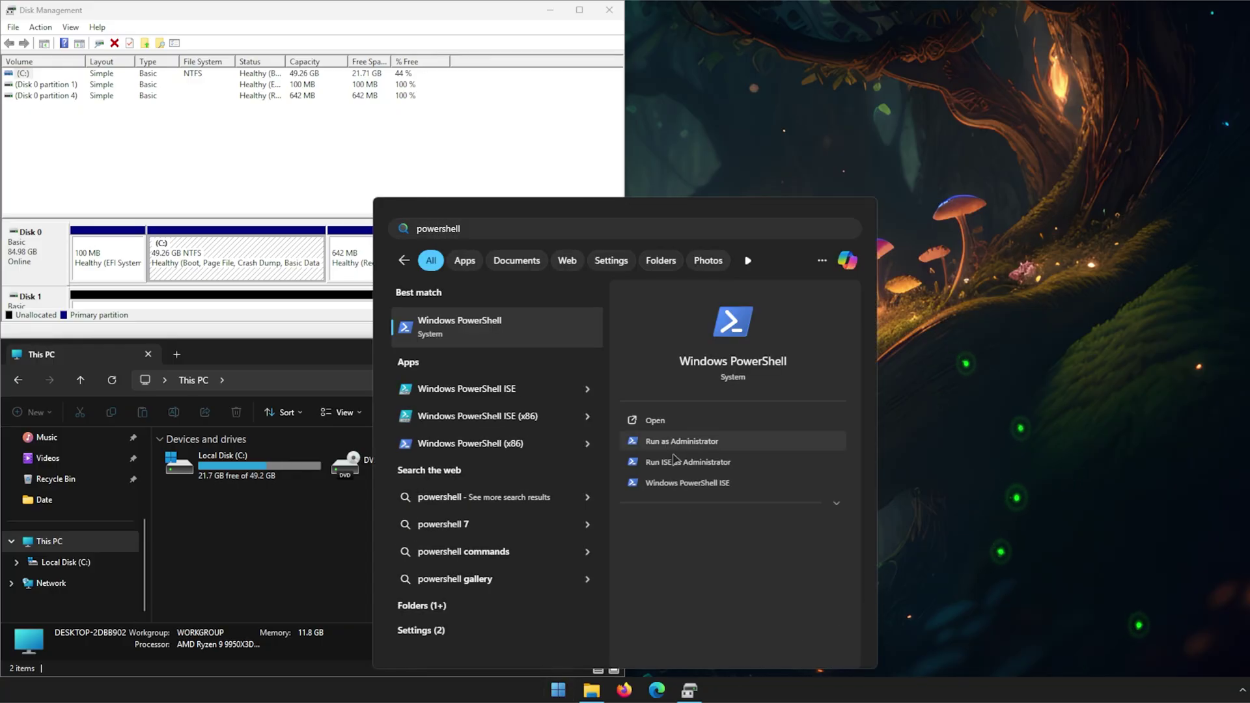
pyautogui.click(677, 441)
pyautogui.click(653, 443)
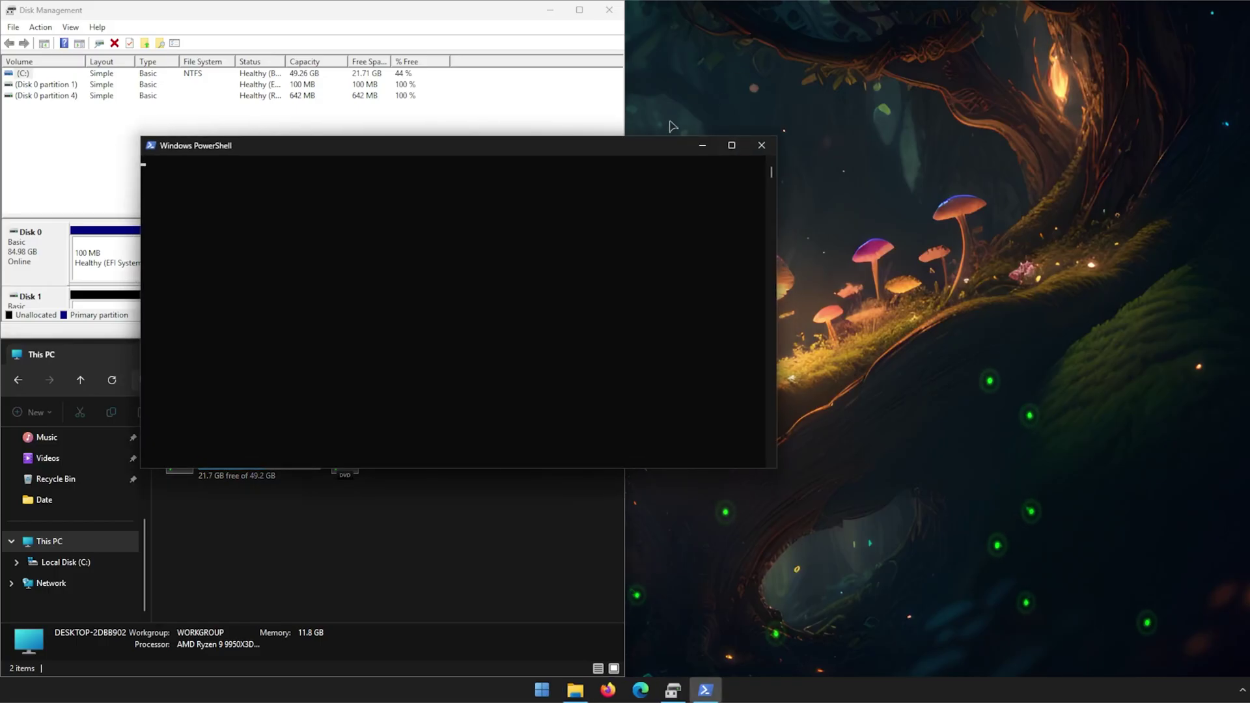
pyautogui.click(644, 160)
pyautogui.moveTo(620, 145); pyautogui.dragTo(1247, 234)
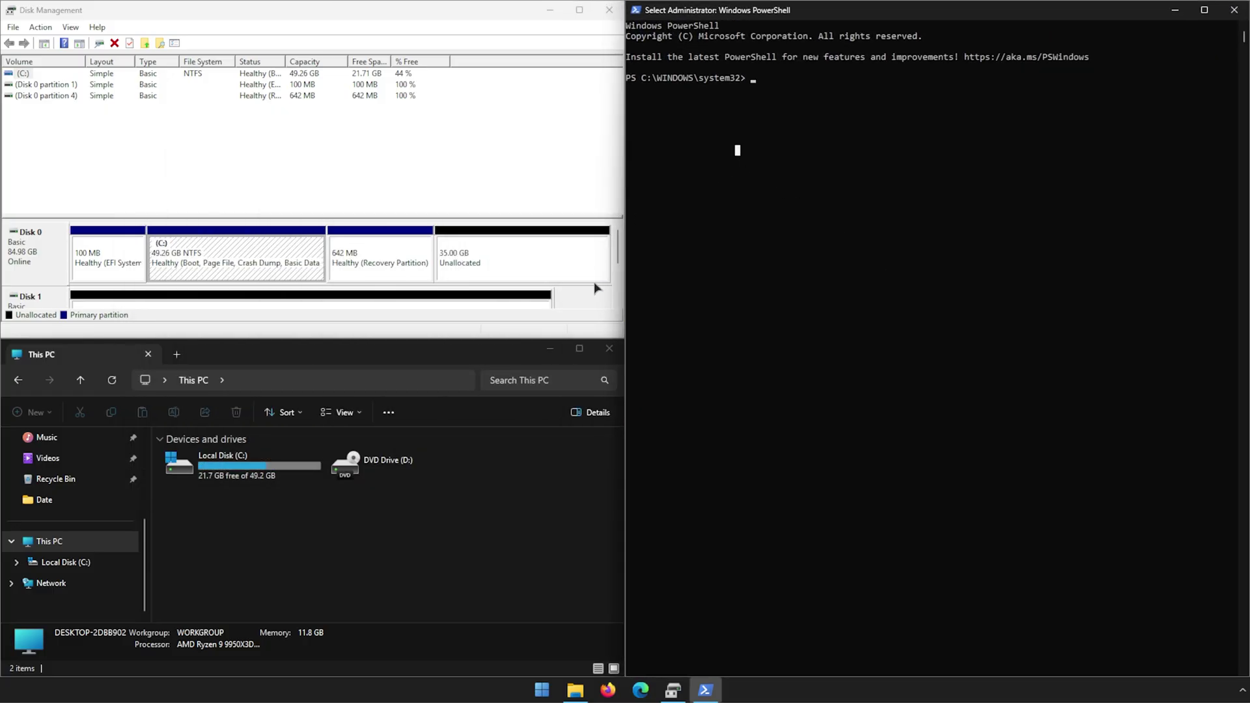
# Step: Query the Windows Recovery Environment with reagentc /info and examine its status and location
pyautogui.write('reag')
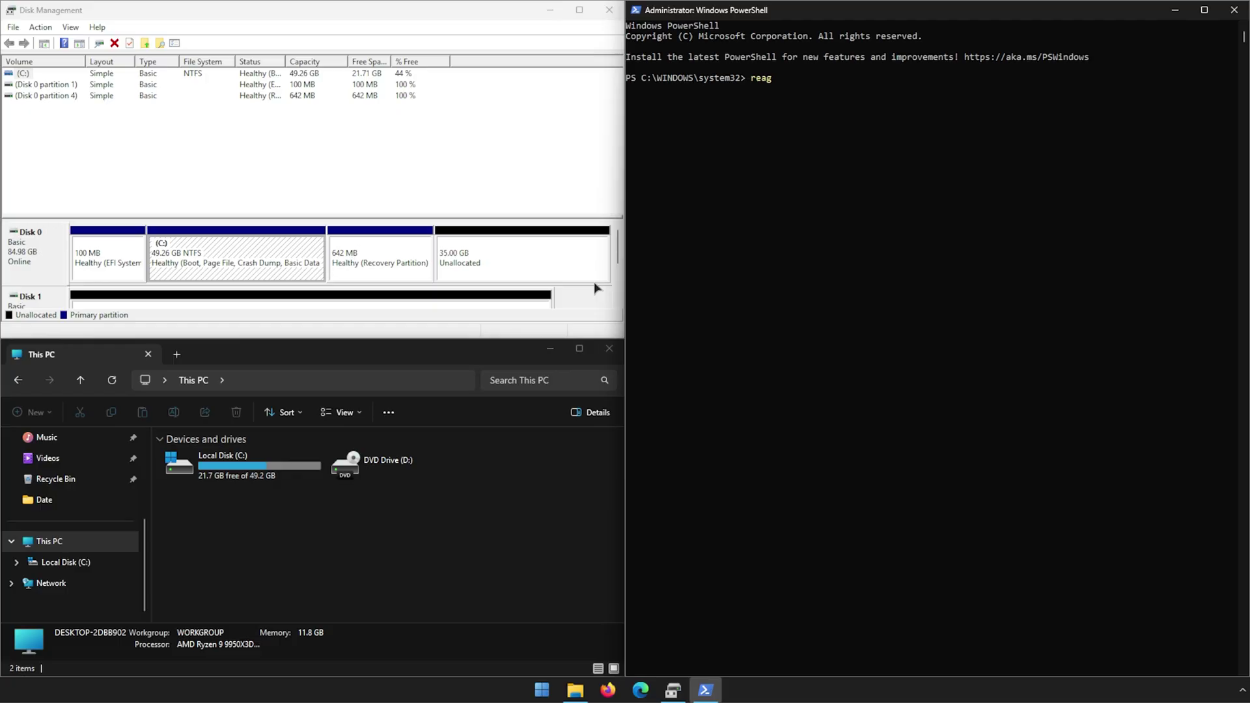
pyautogui.write('entc /')
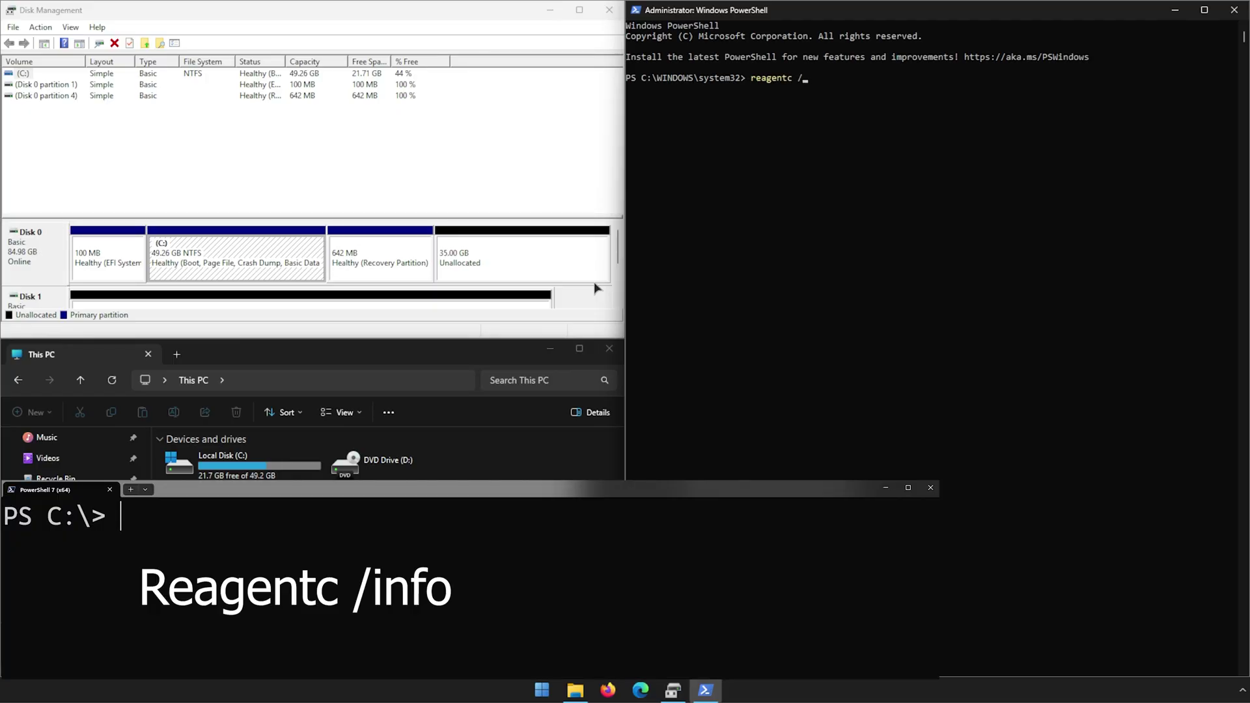
pyautogui.write('info')
pyautogui.press('Return')
pyautogui.moveTo(626, 89); pyautogui.dragTo(798, 226)
pyautogui.click(840, 126)
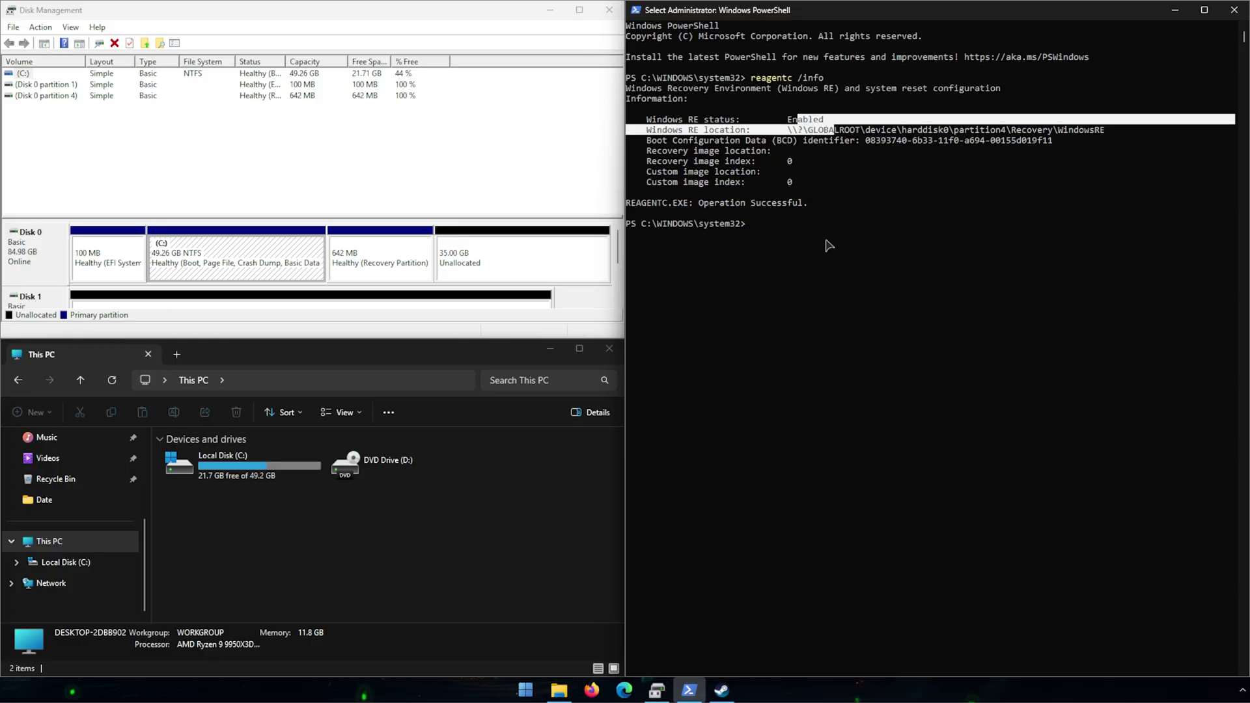
pyautogui.click(774, 224)
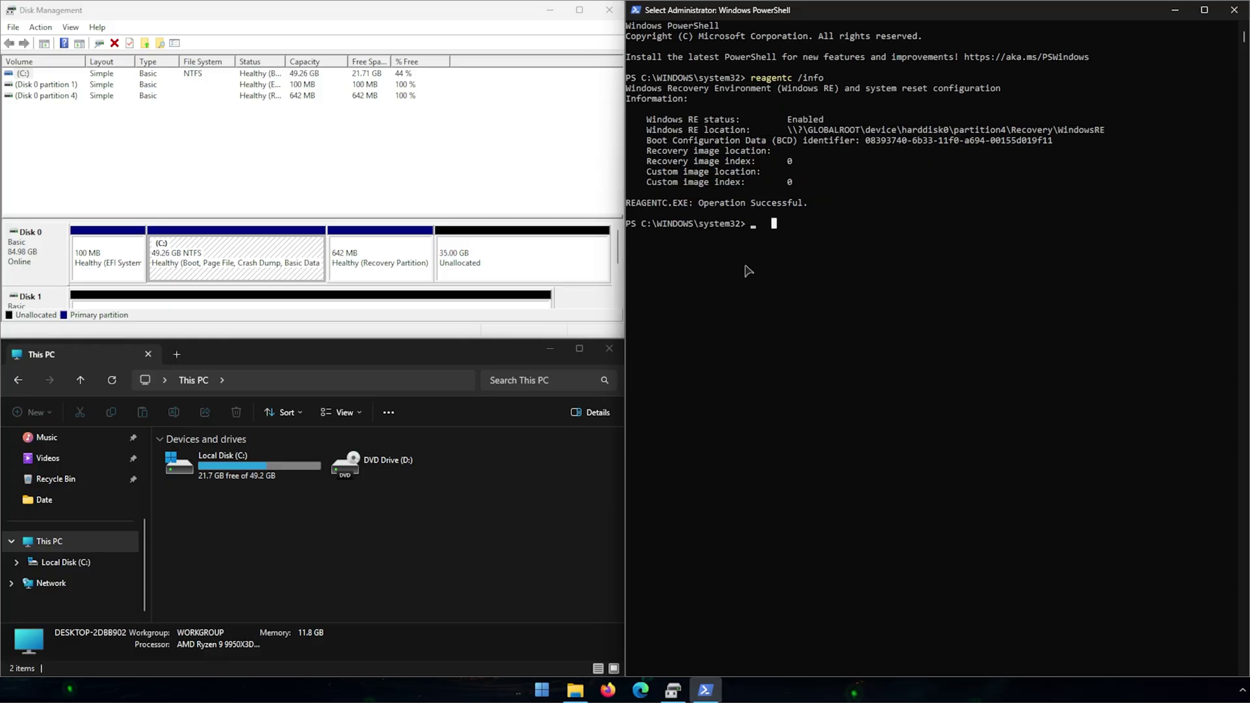
# Step: Disable the Windows Recovery Environment with reagentc /disable
pyautogui.write('reagentc /')
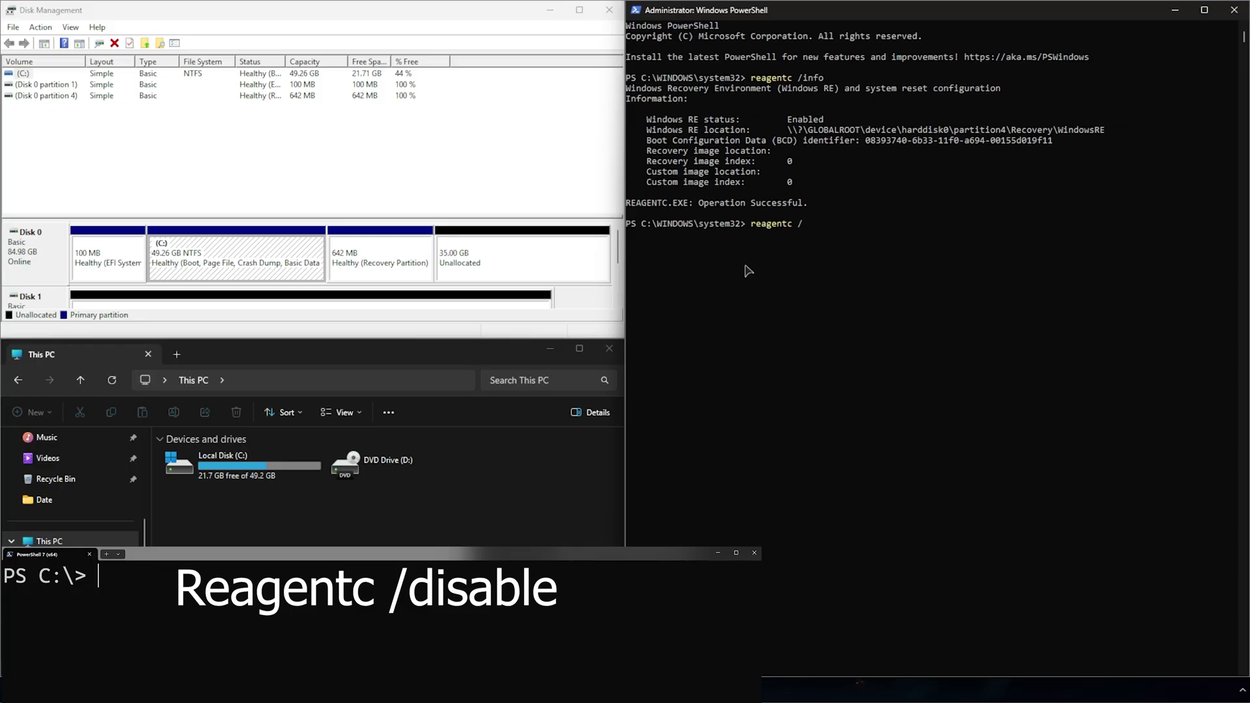
pyautogui.write('disable')
pyautogui.press('Return')
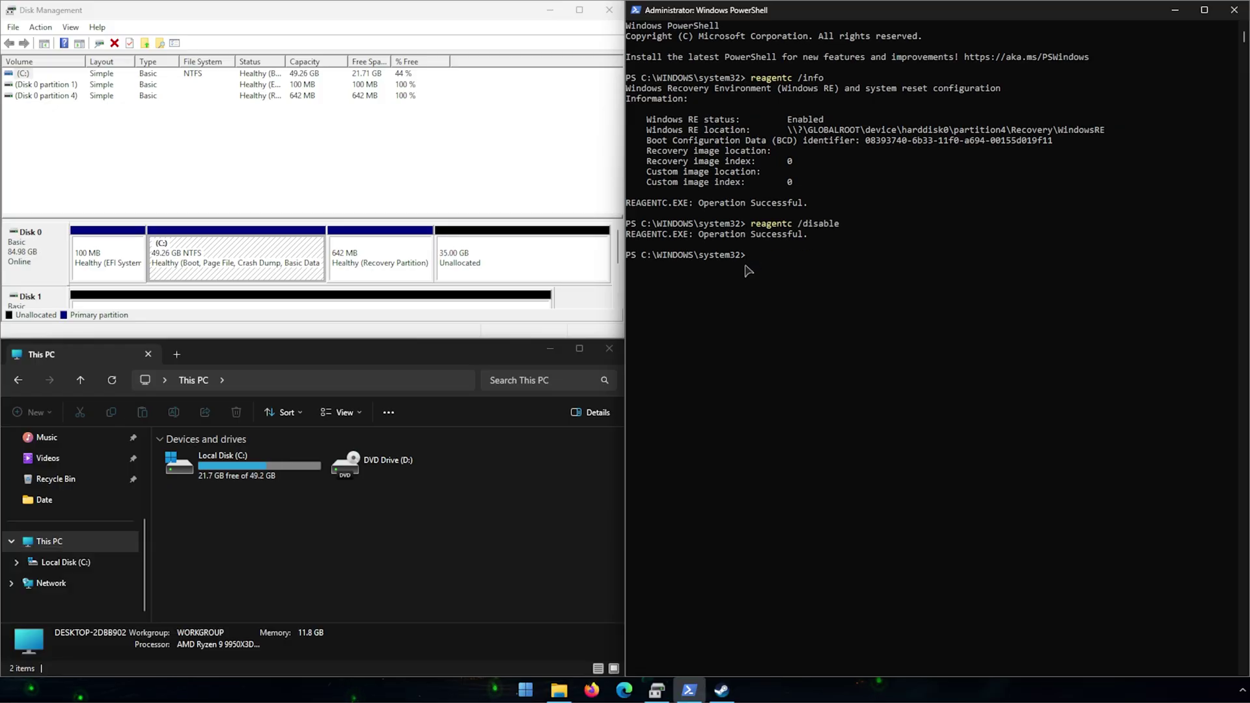
# Step: Run reagentc /info again and check the Windows RE status
pyautogui.press('Up')
pyautogui.press('Up')
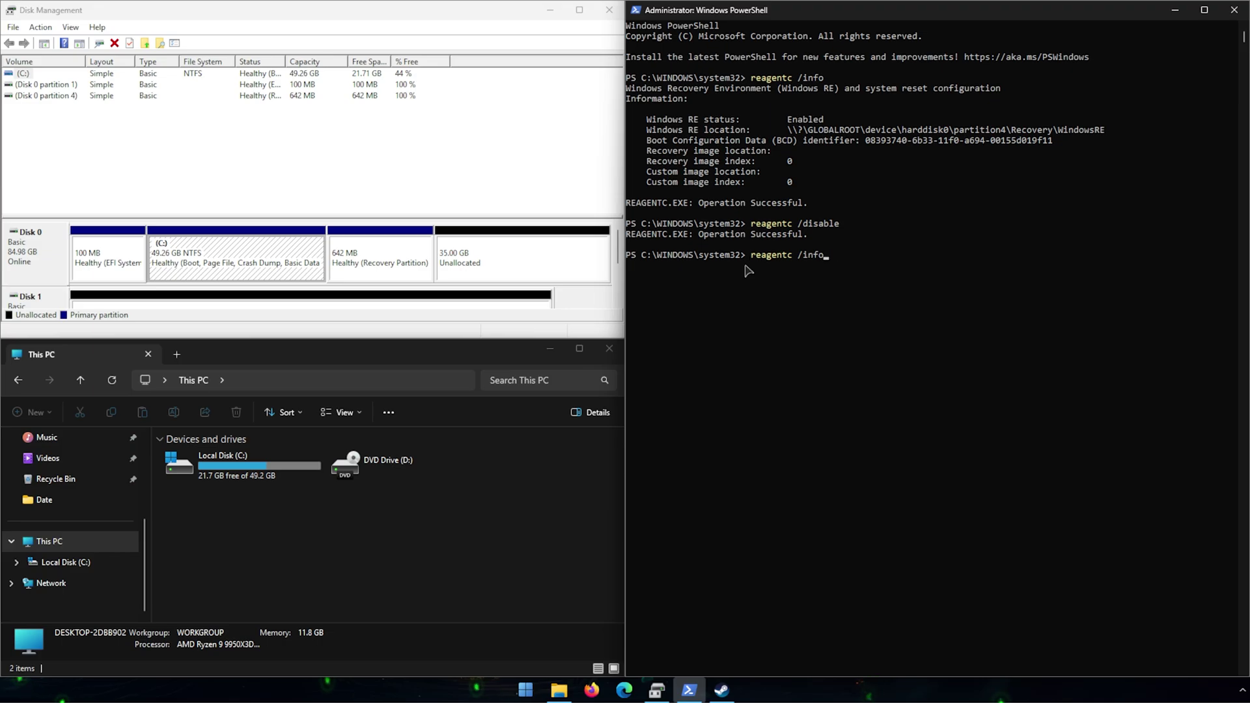
pyautogui.press('Return')
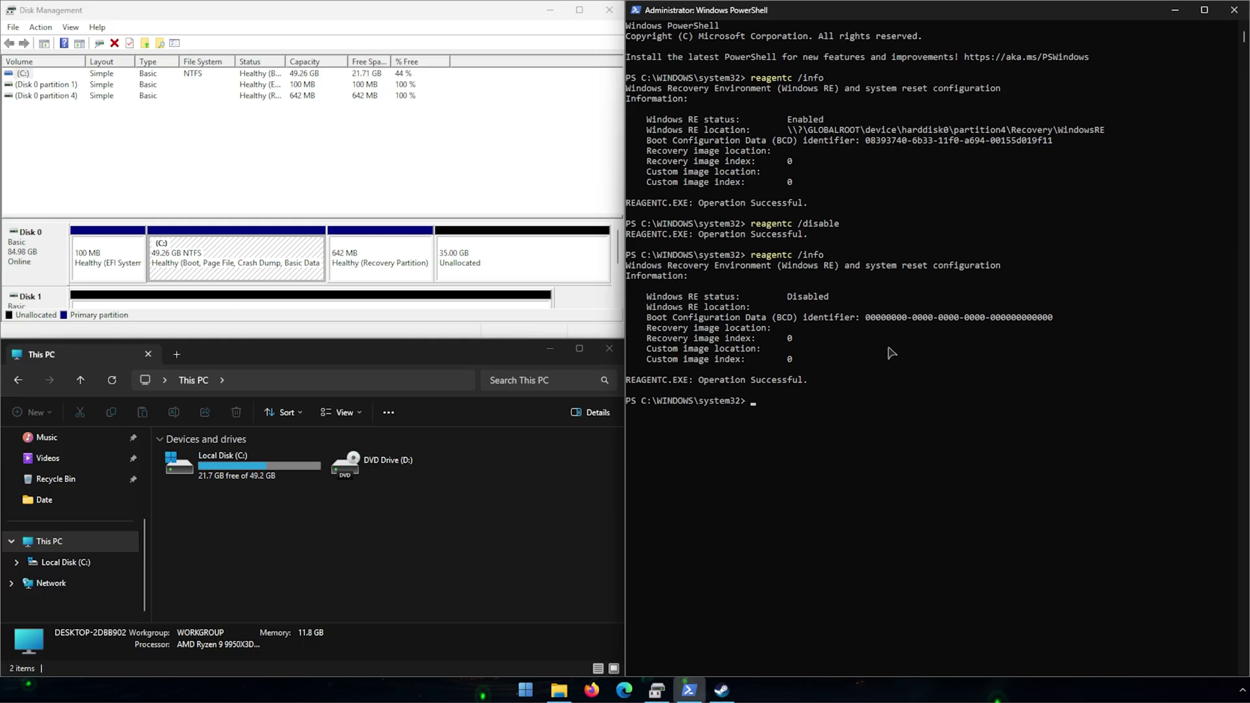
pyautogui.moveTo(670, 298); pyautogui.dragTo(858, 303)
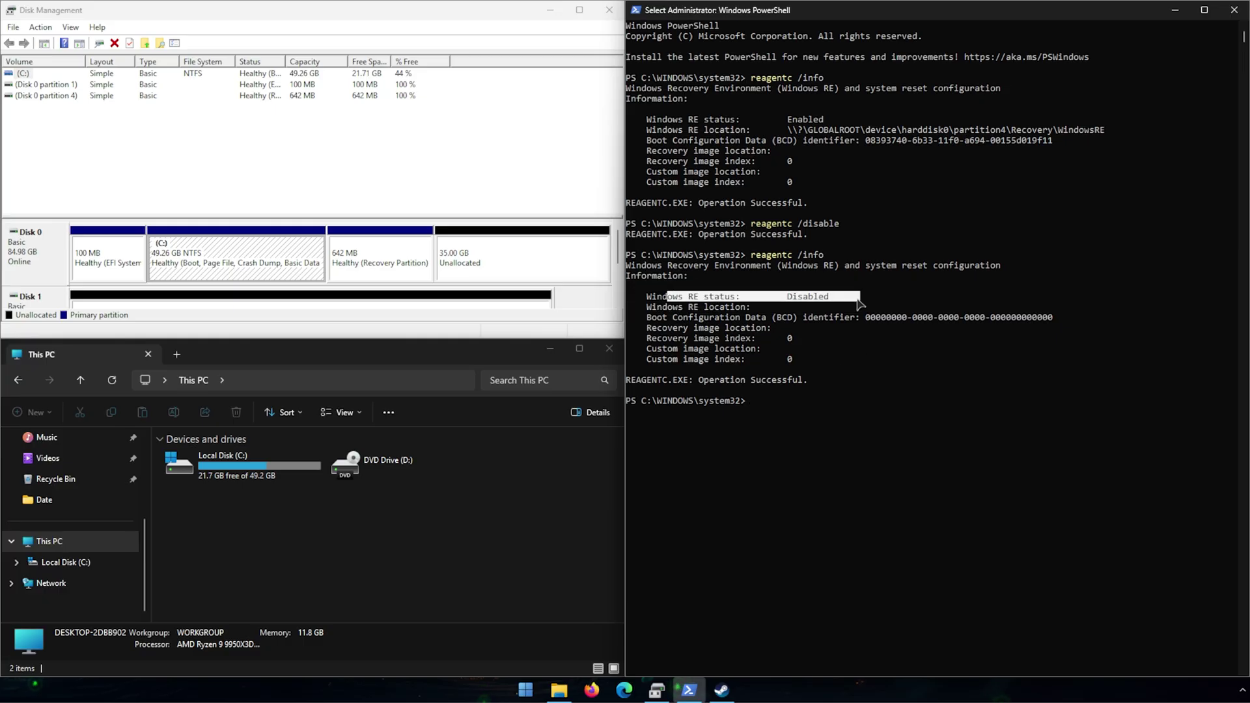
pyautogui.click(805, 401)
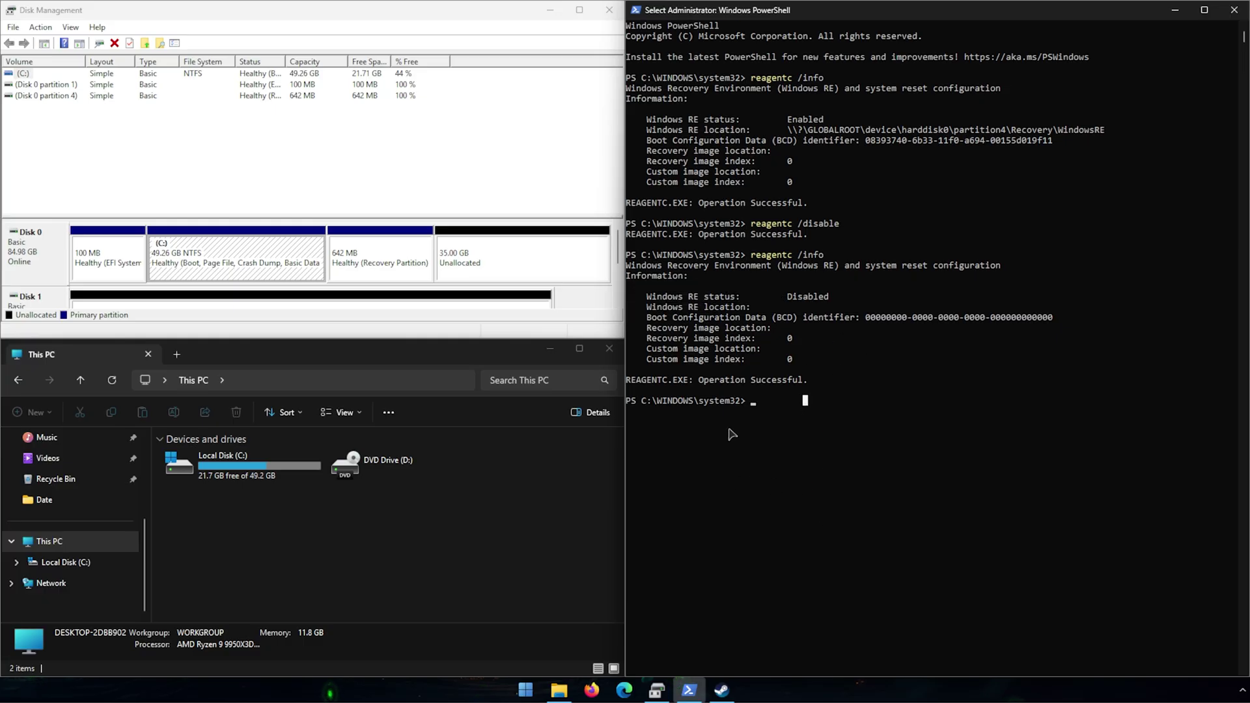
# Step: Start diskpart in PowerShell and run list disk to show the computer's disks
pyautogui.click(771, 402)
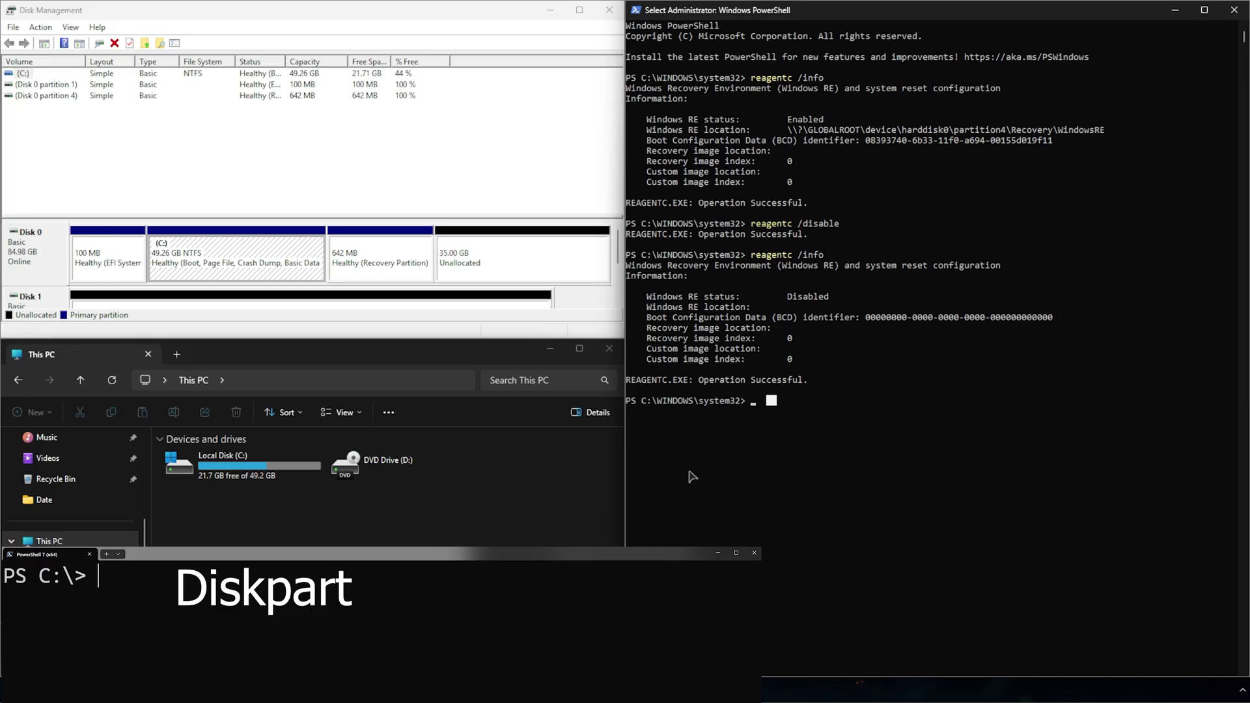
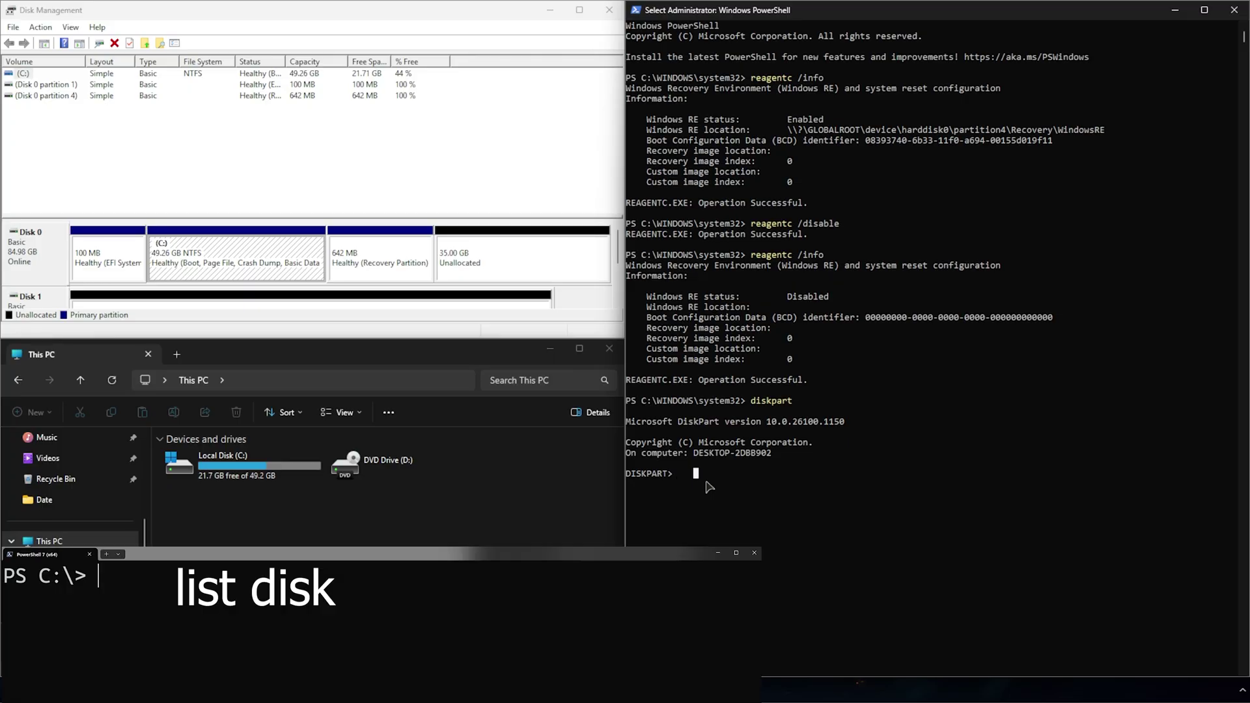
pyautogui.write('li')
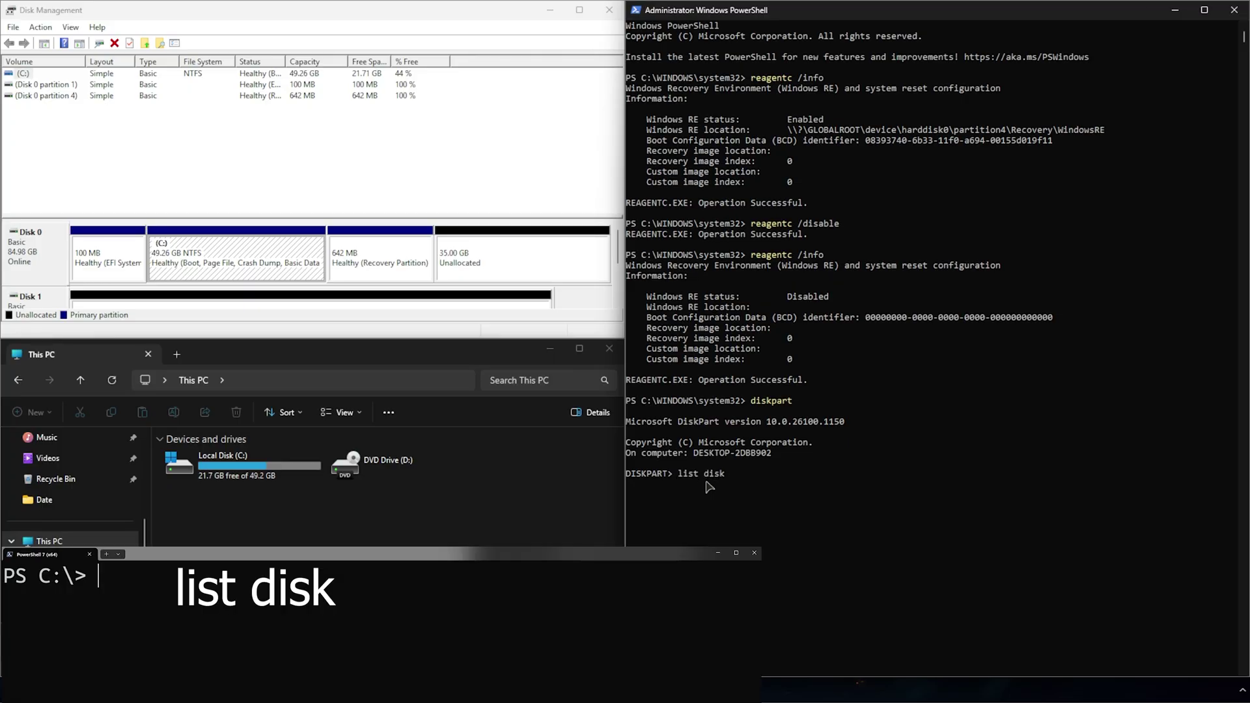
pyautogui.write('st disk')
pyautogui.press('Return')
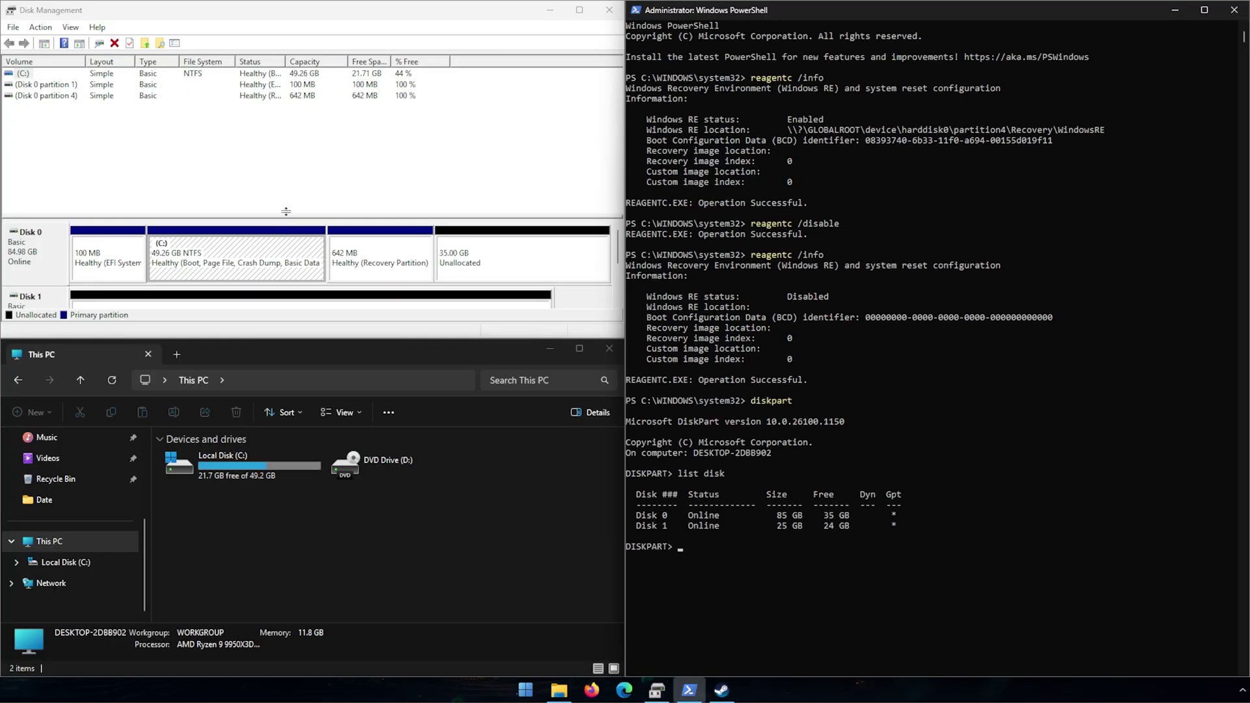
# Step: Enlarge Disk Management's graphical disk view to show Disk 1 fully, and run select disk 0 in diskpart
pyautogui.click(70, 237)
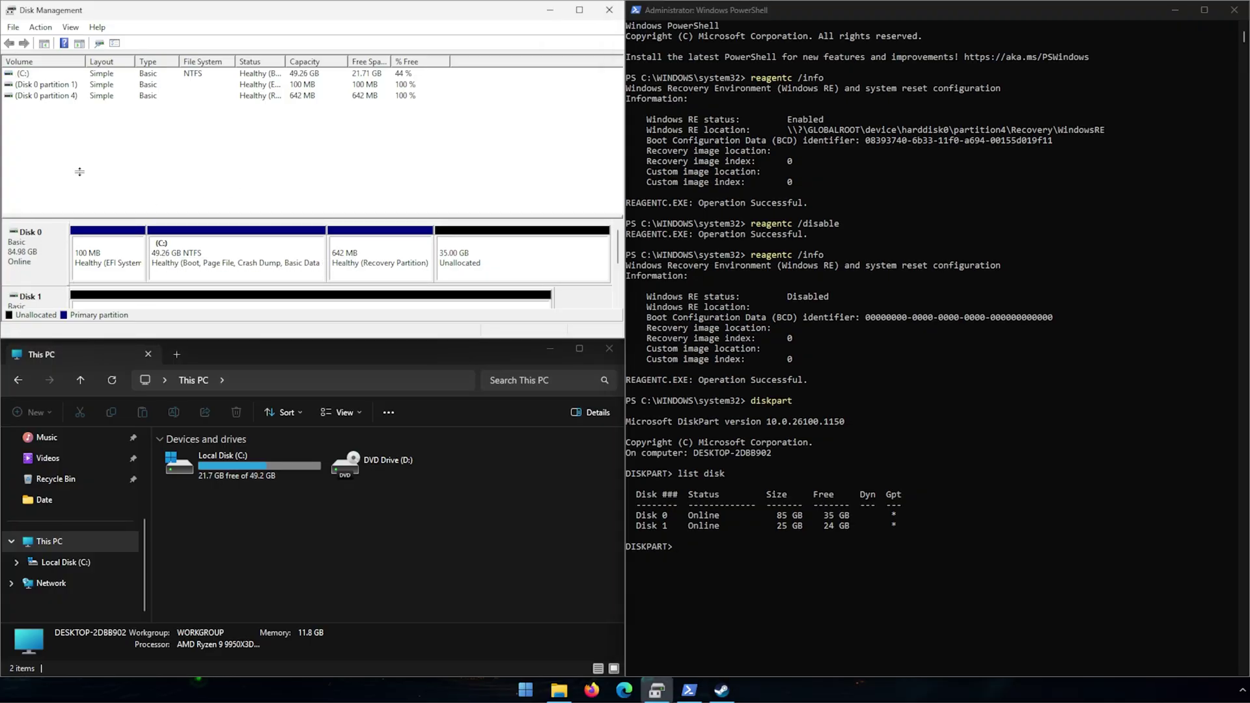
pyautogui.moveTo(79, 171); pyautogui.dragTo(74, 143)
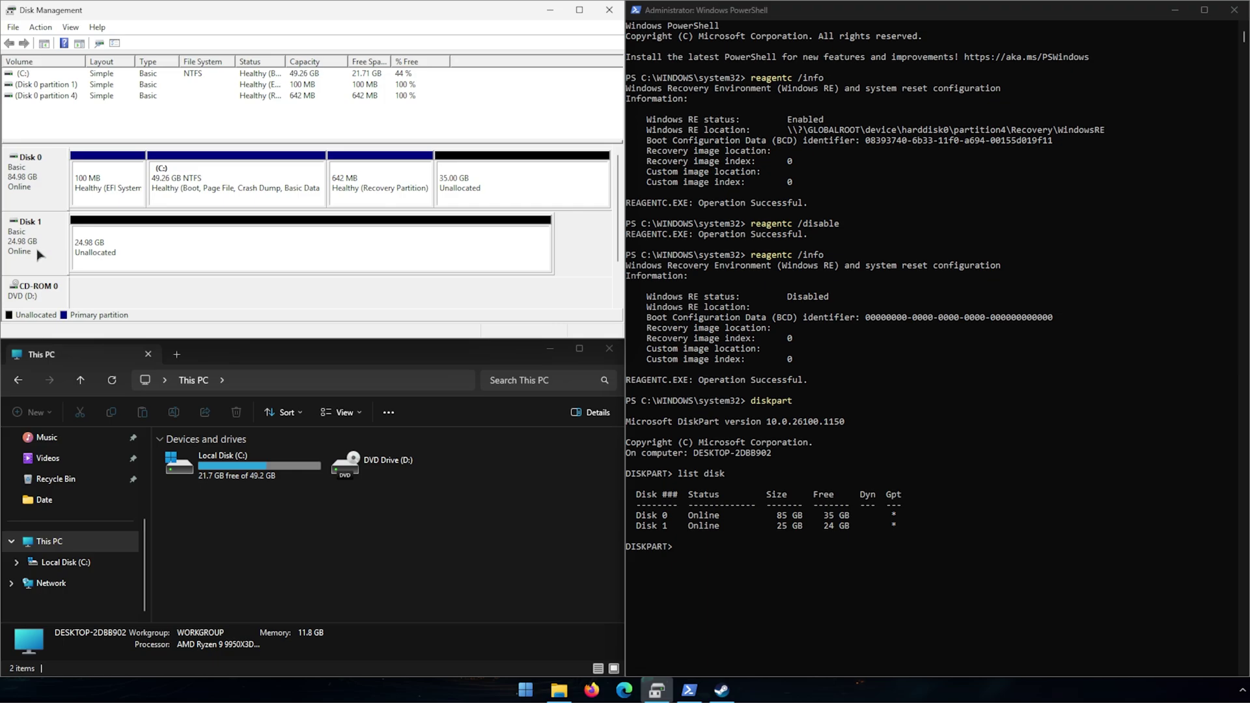
pyautogui.click(701, 560)
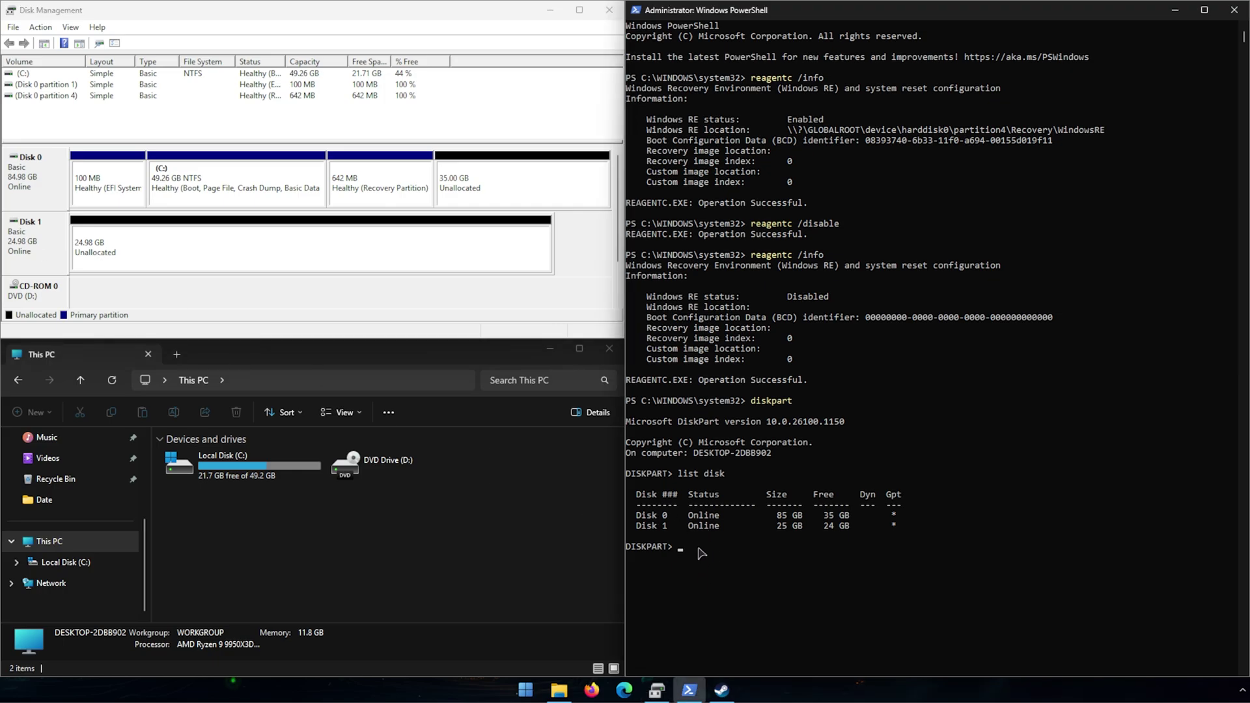
pyautogui.write('select disk 0')
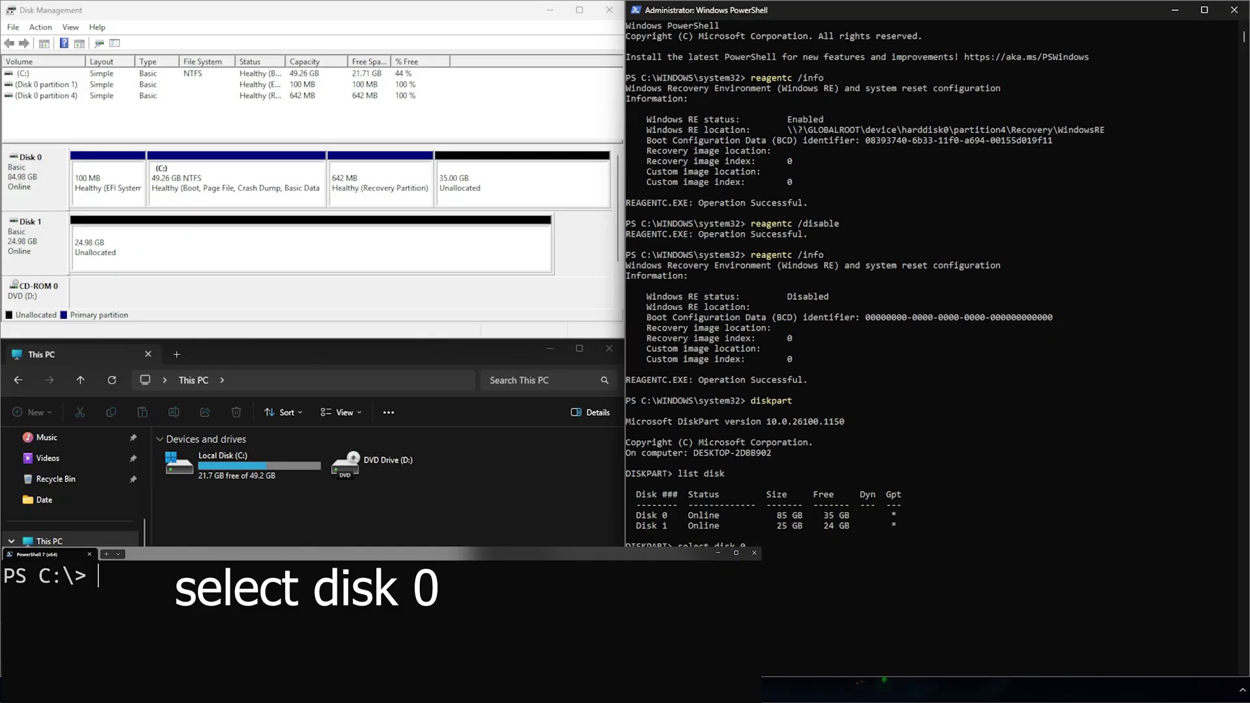
pyautogui.press('Return')
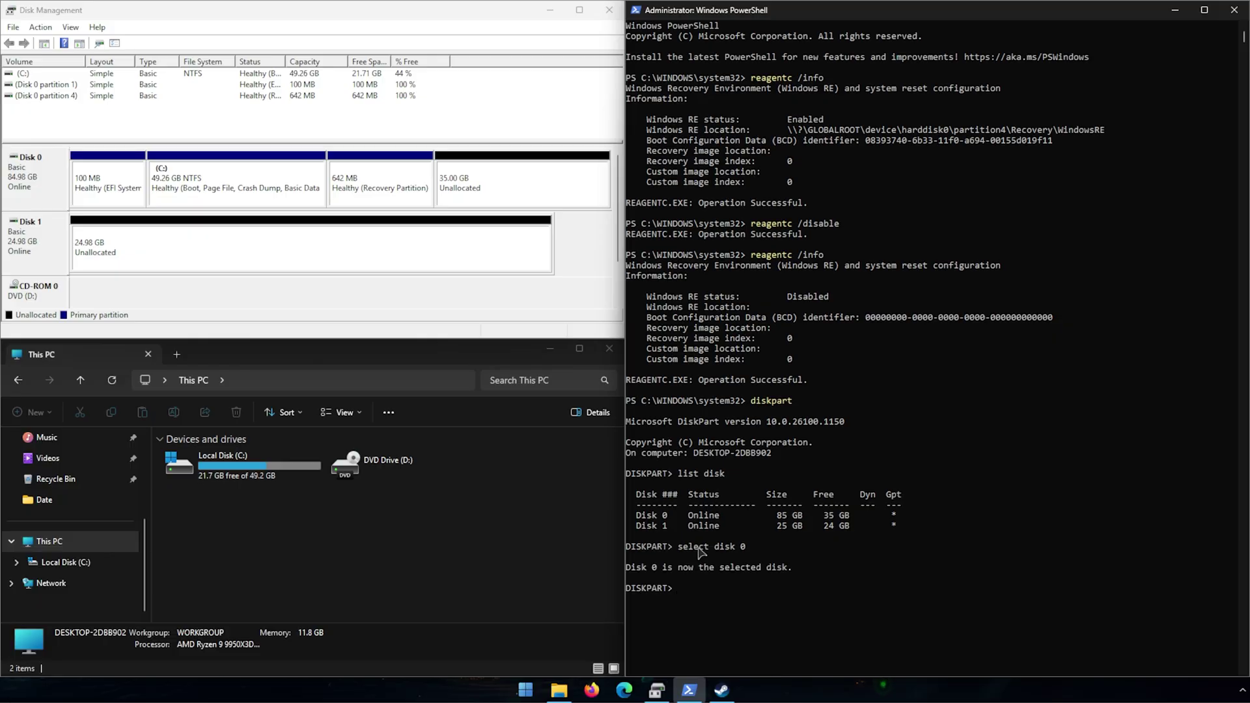
# Step: Run list disk again in diskpart and check which disk is marked as selected
pyautogui.write('list disk')
pyautogui.press('Return')
pyautogui.moveTo(623, 636)
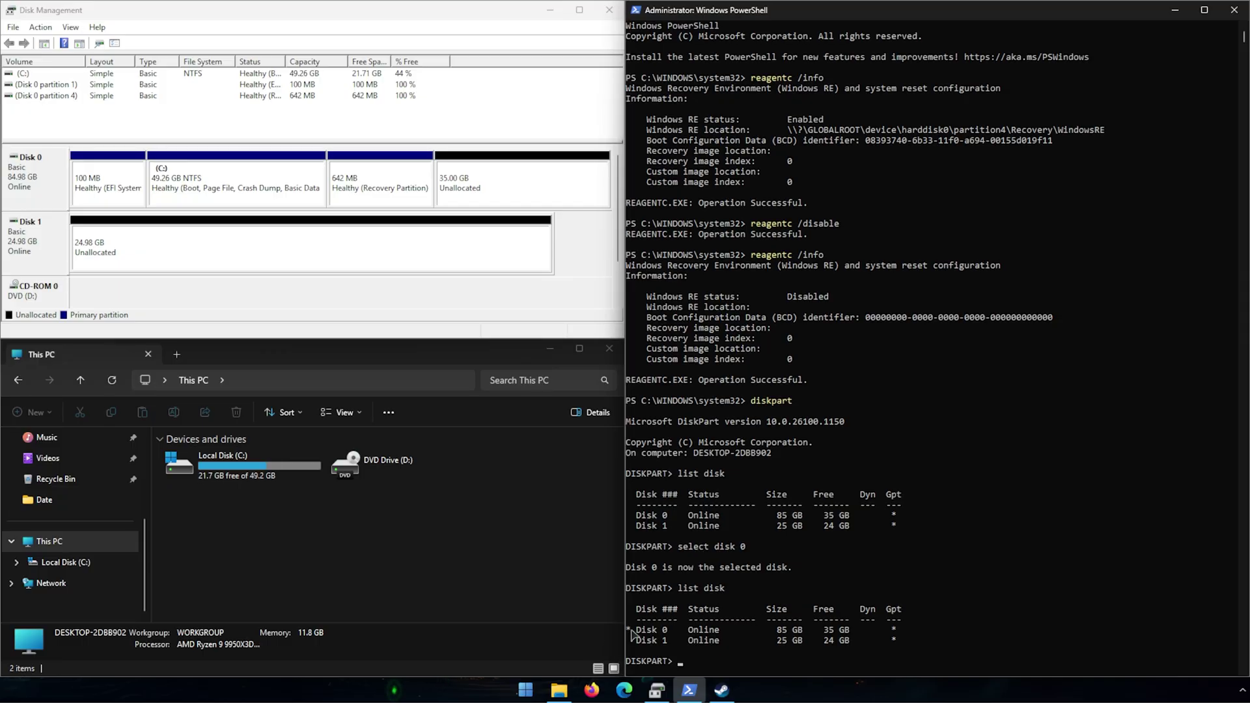
pyautogui.scroll(-3, 749, 598)
pyautogui.scroll(-2, 749, 586)
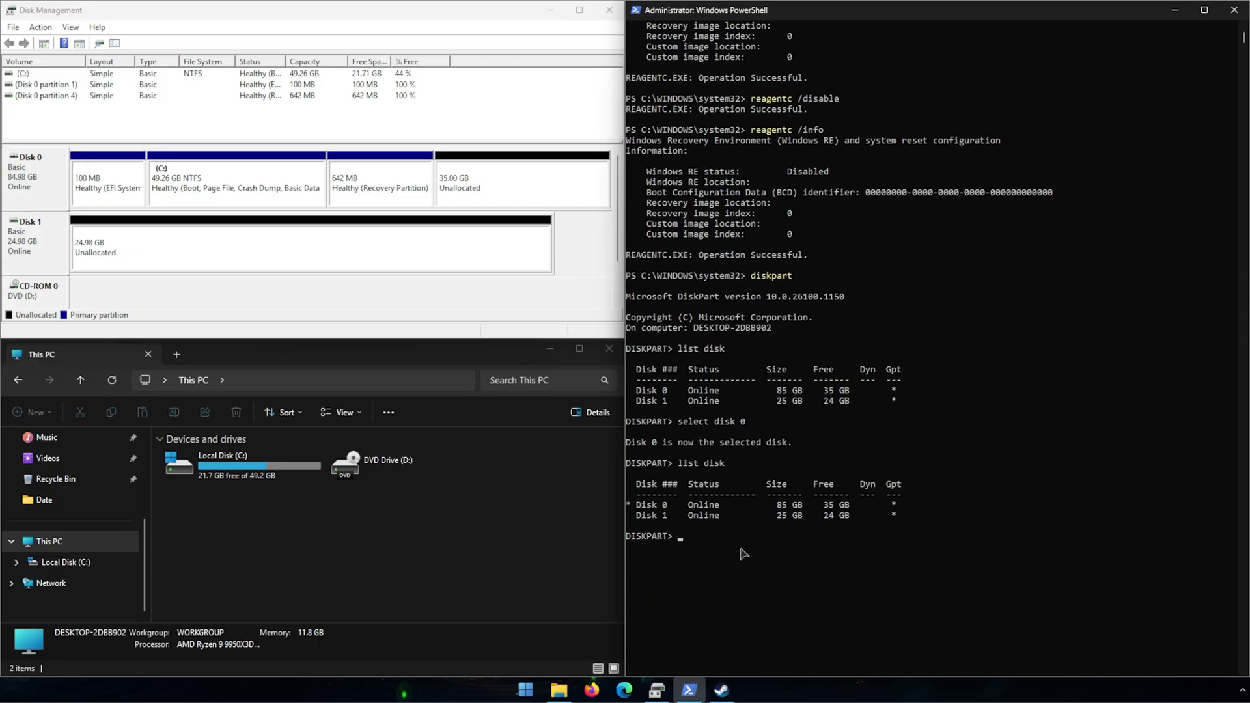
pyautogui.click(694, 506)
pyautogui.click(680, 505)
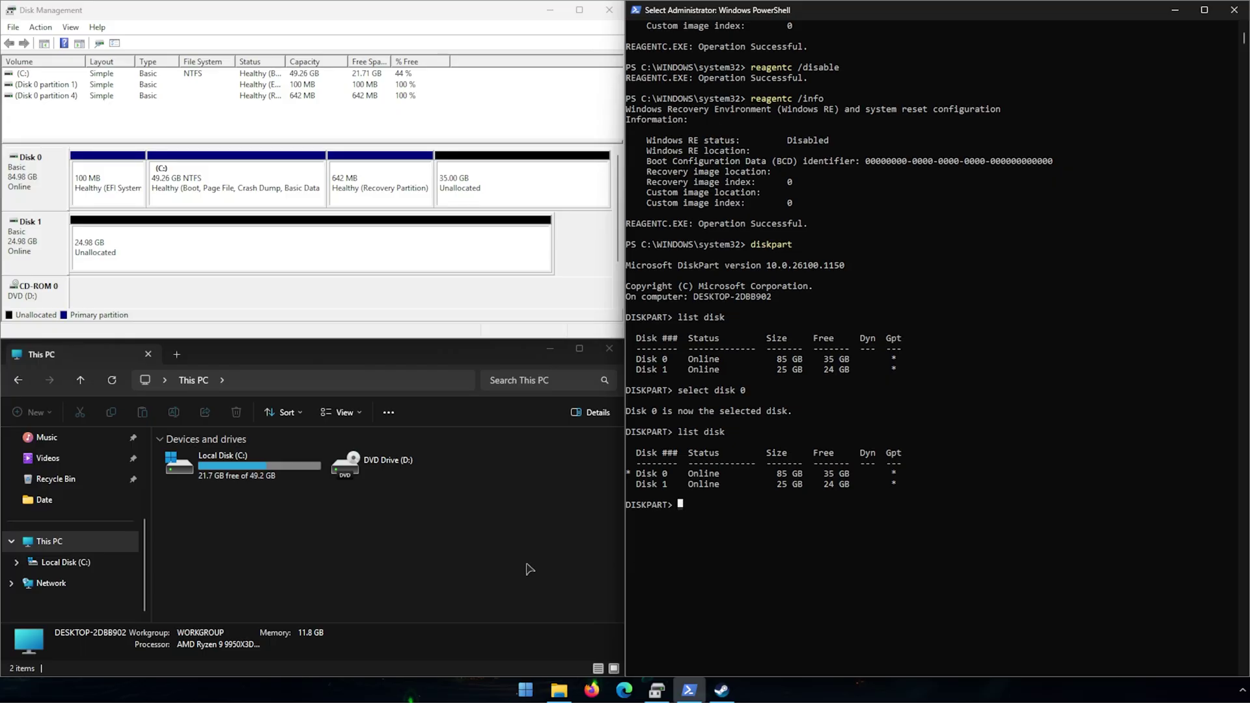
# Step: Run list partition for the selected disk and examine the recovery partition's entry
pyautogui.write('list p')
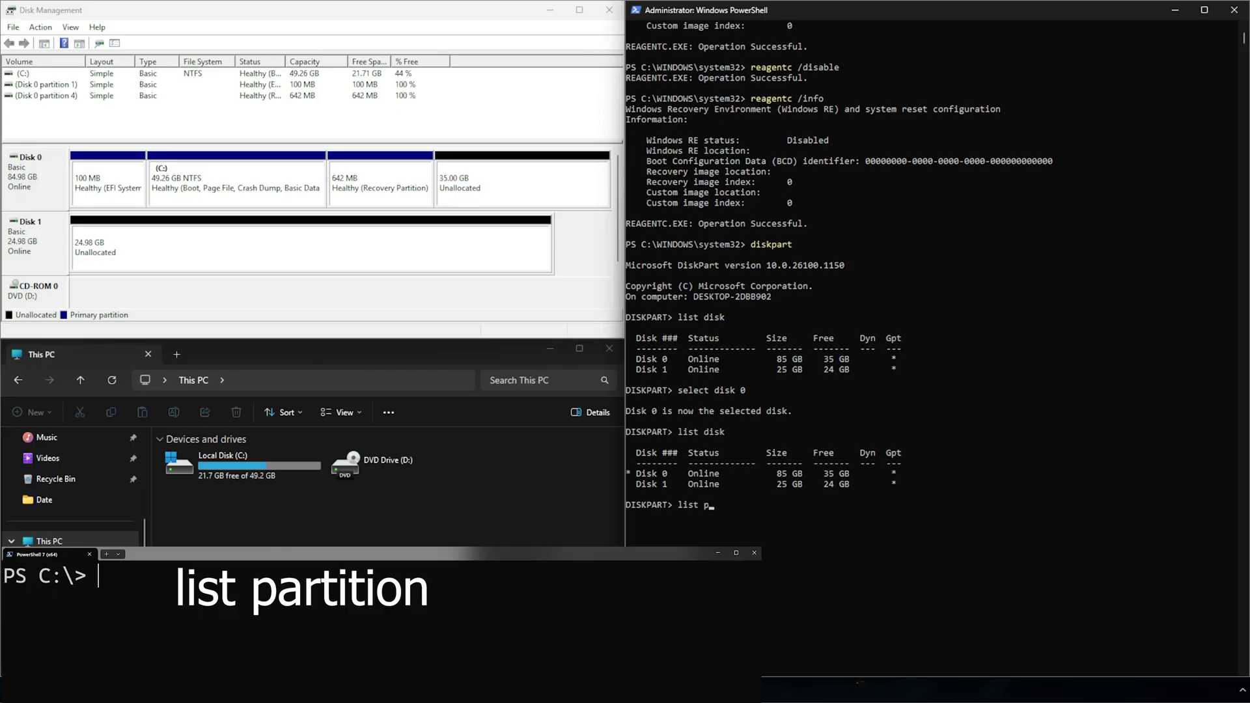
pyautogui.write('artition')
pyautogui.press('Return')
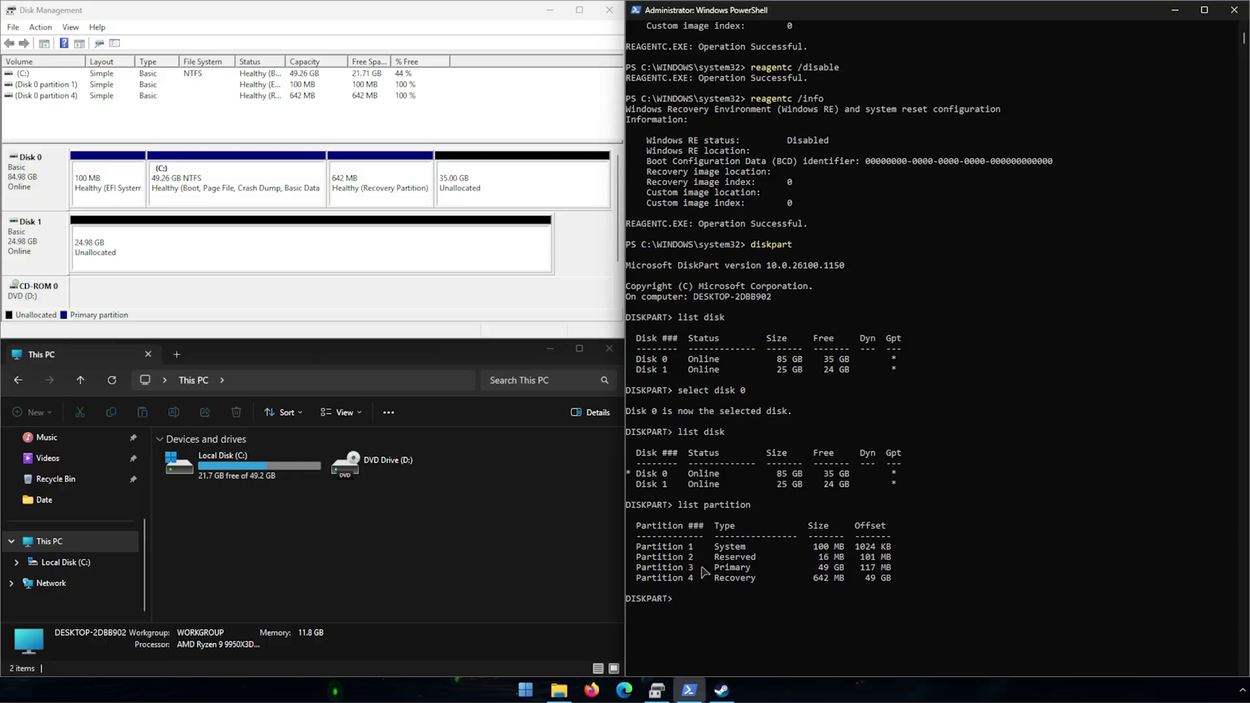
pyautogui.click(695, 598)
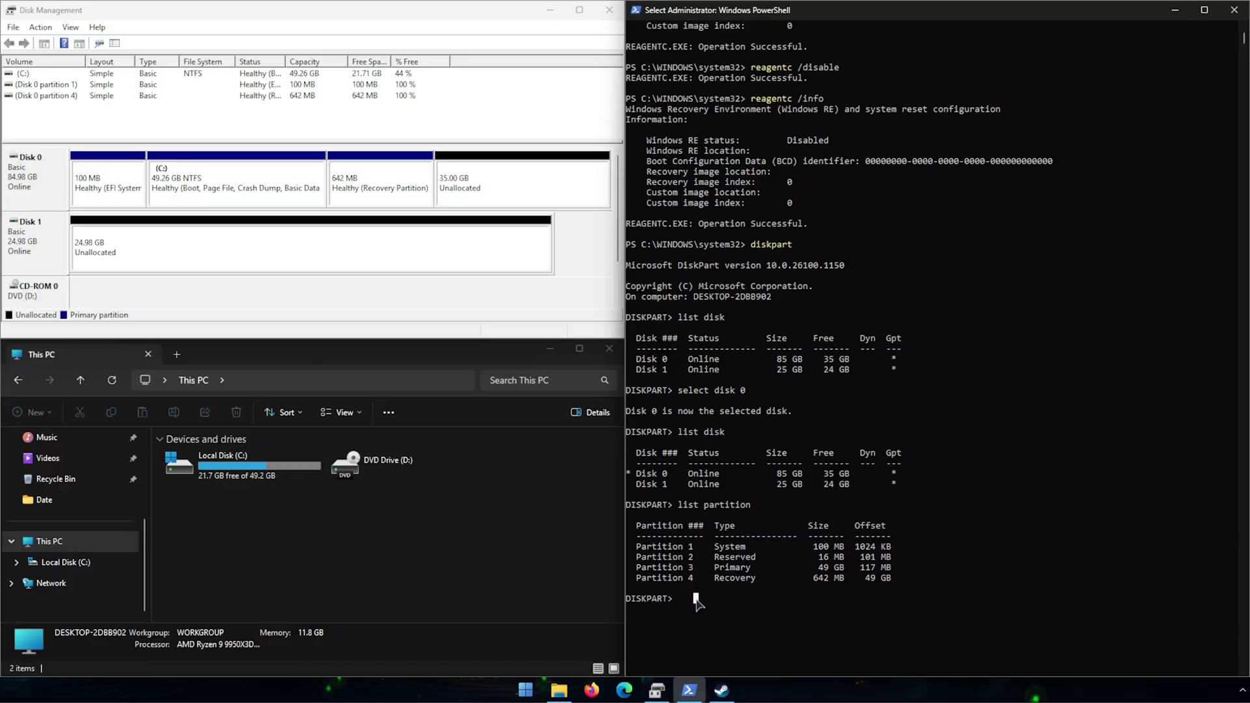
pyautogui.moveTo(642, 578); pyautogui.dragTo(903, 581)
pyautogui.rightClick(683, 608)
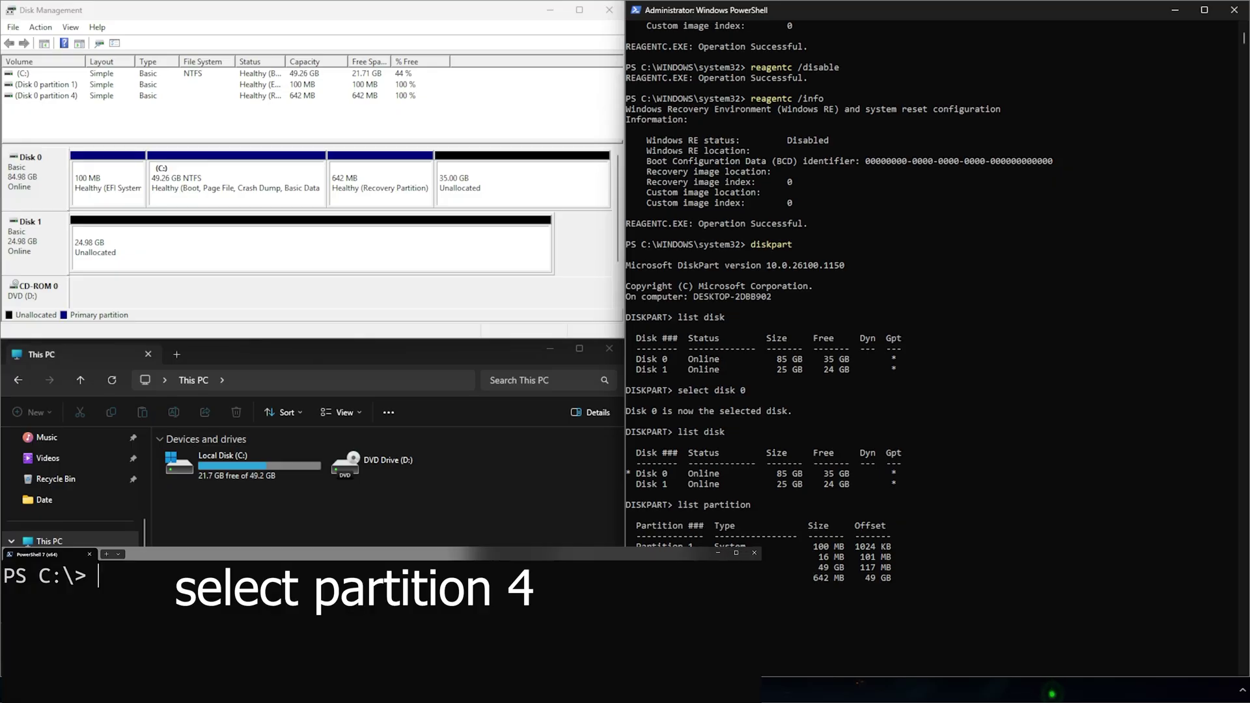
# Step: Compare the recovery partition's size with its entry in Disk Management, and run select partition 4 in diskpart
pyautogui.write('4')
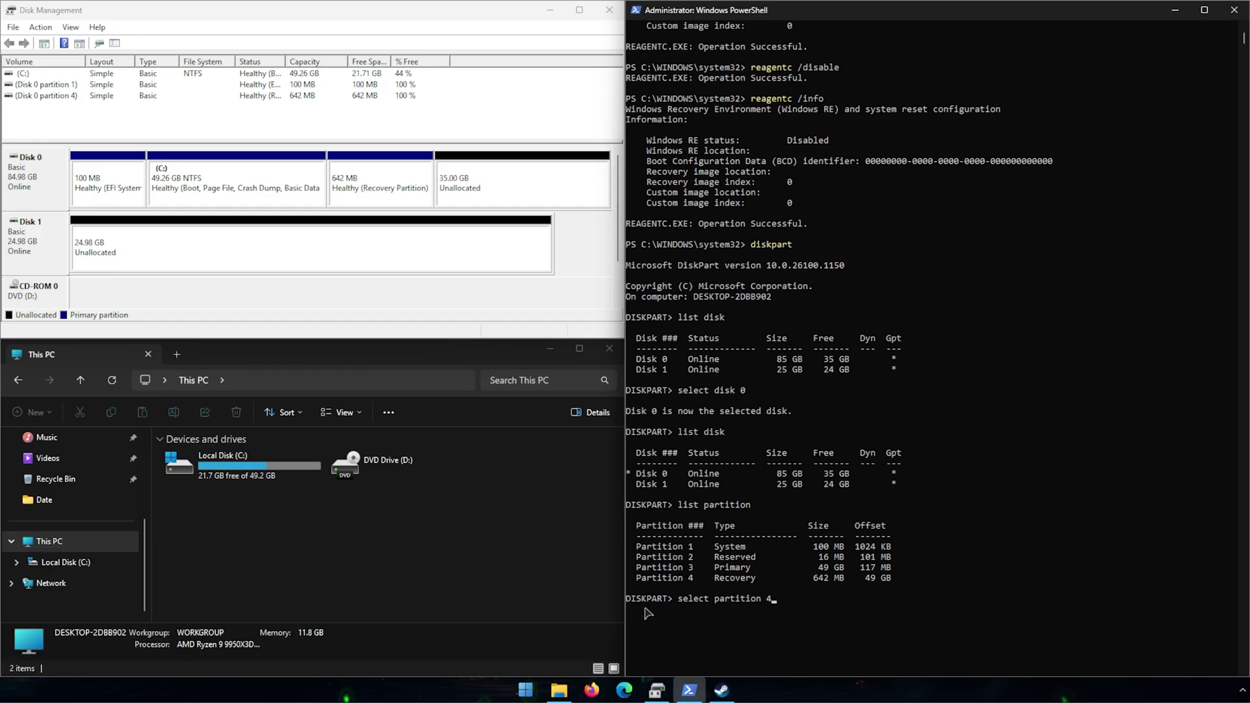
pyautogui.moveTo(814, 578); pyautogui.dragTo(855, 588)
pyautogui.click(355, 198)
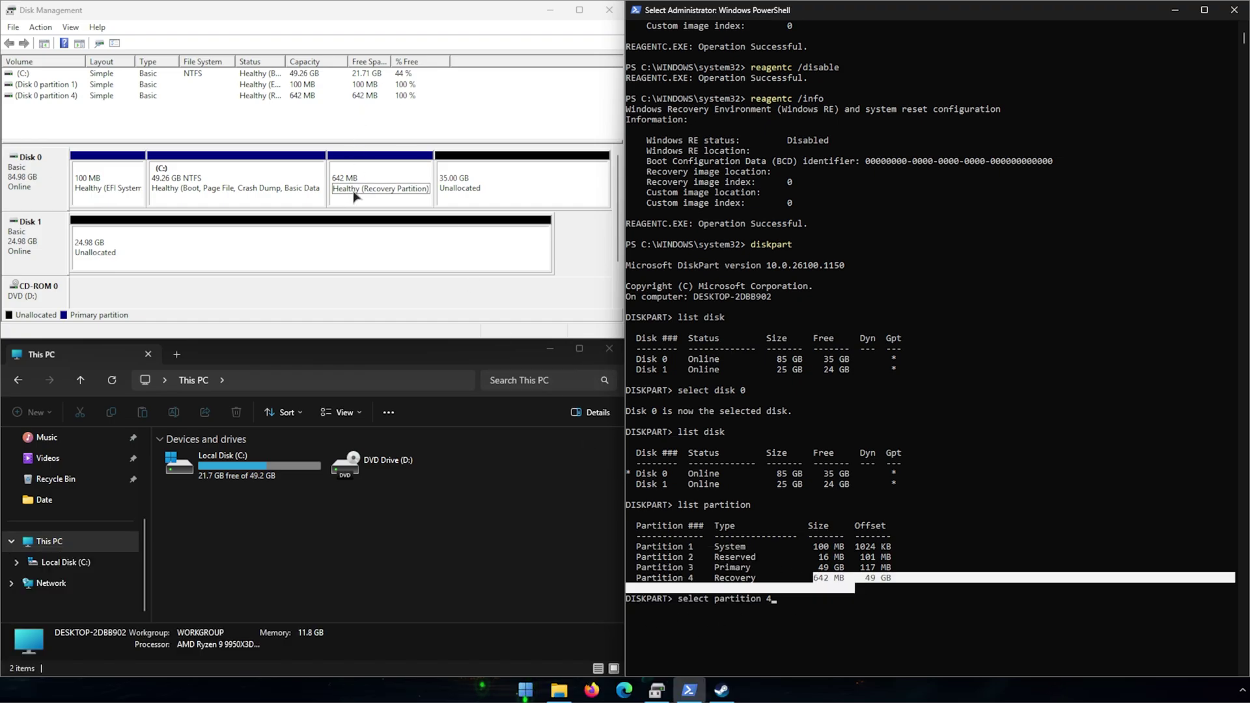
pyautogui.click(869, 585)
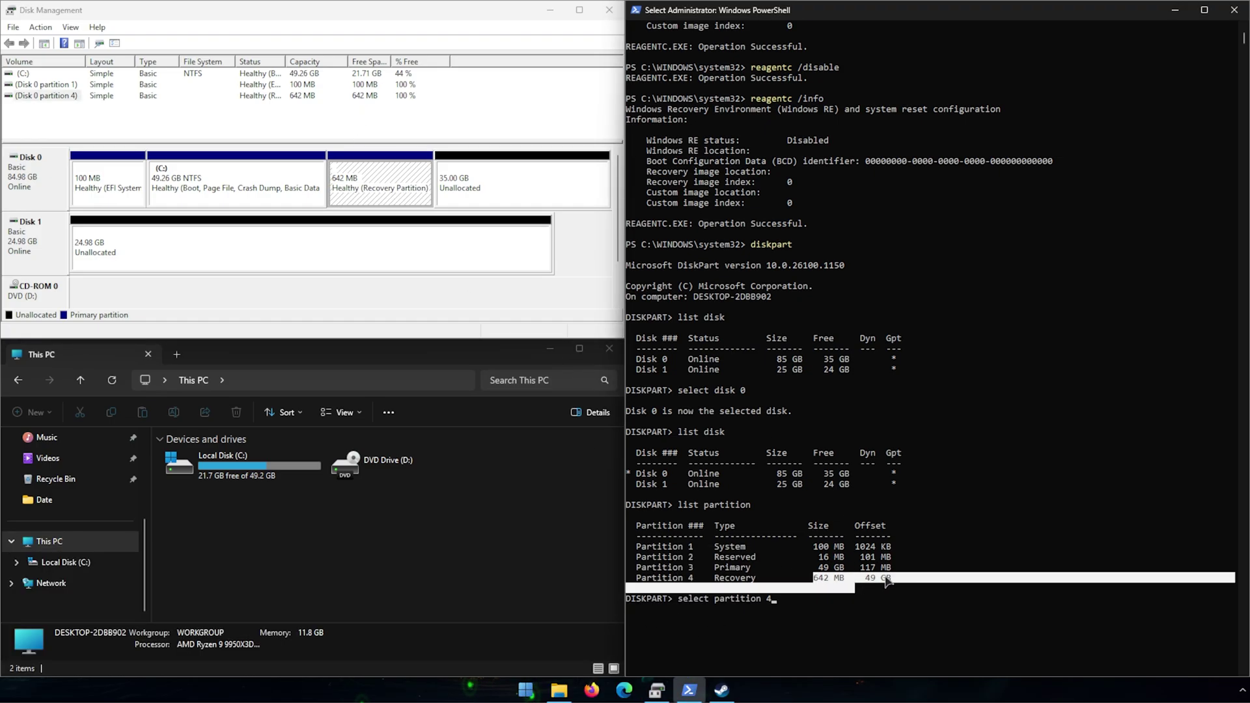
pyautogui.click(814, 578)
pyautogui.moveTo(815, 577)
pyautogui.mouseDown()
pyautogui.moveTo(813, 540)
pyautogui.moveTo(816, 588)
pyautogui.mouseUp()
pyautogui.click(784, 598)
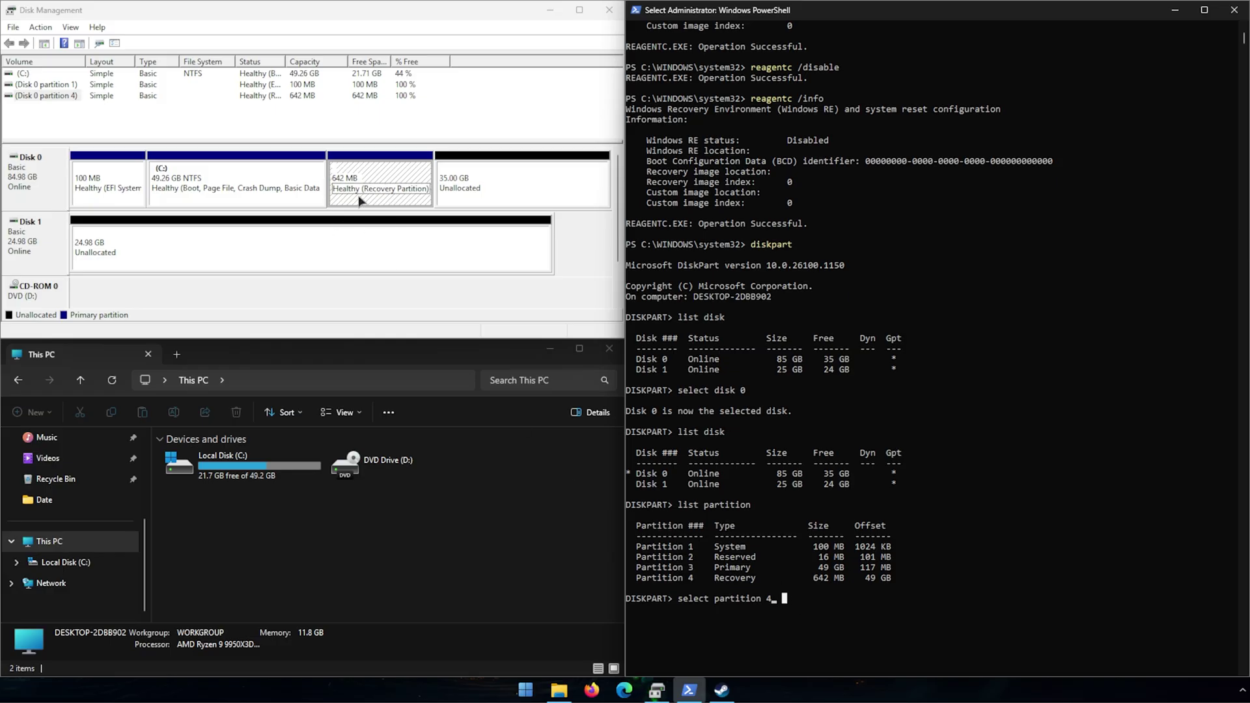
pyautogui.click(805, 598)
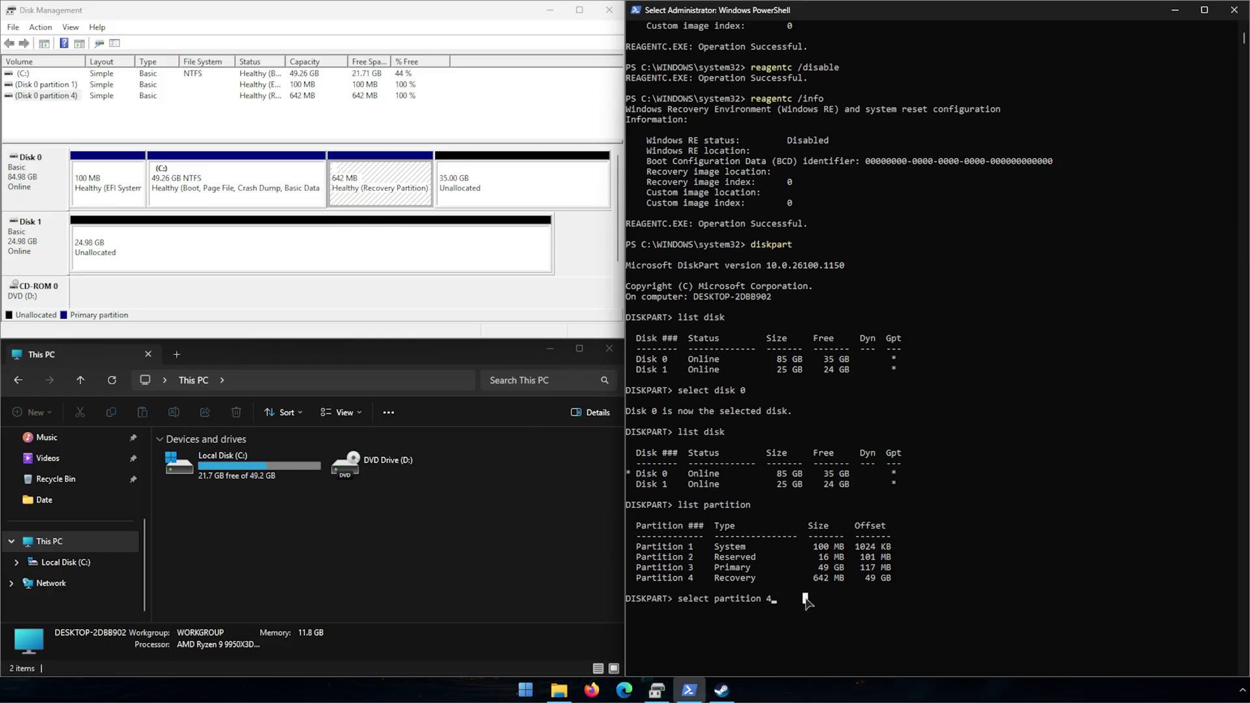
pyautogui.press('Escape')
pyautogui.press('Return')
# Step: Run list partition again and check which partition is marked as selected
pyautogui.press('Up')
pyautogui.press('Up')
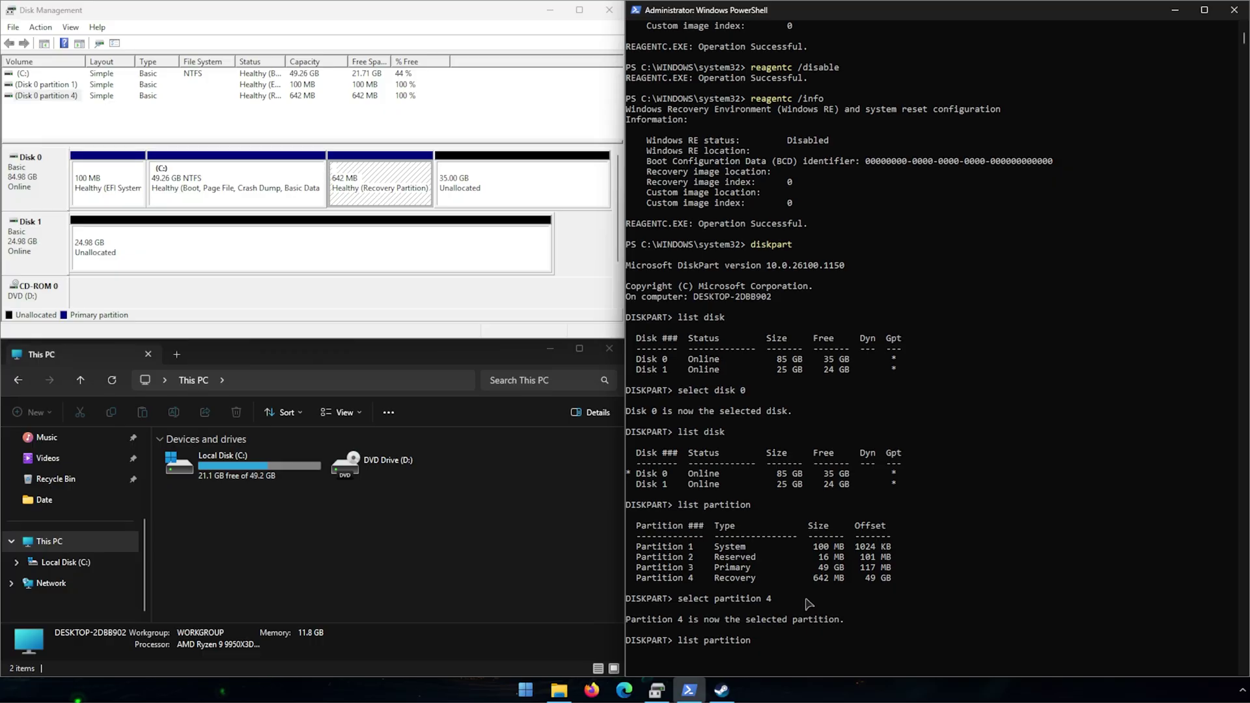
pyautogui.press('Return')
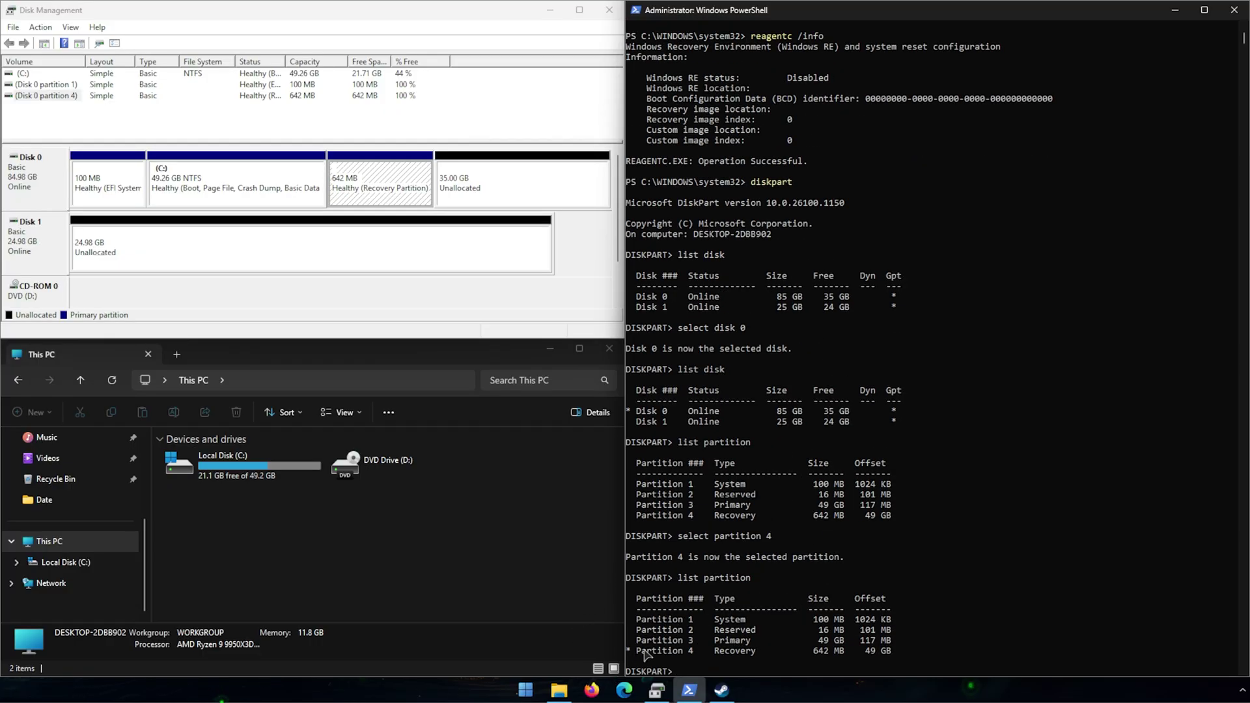
pyautogui.scroll(-3, 727, 600)
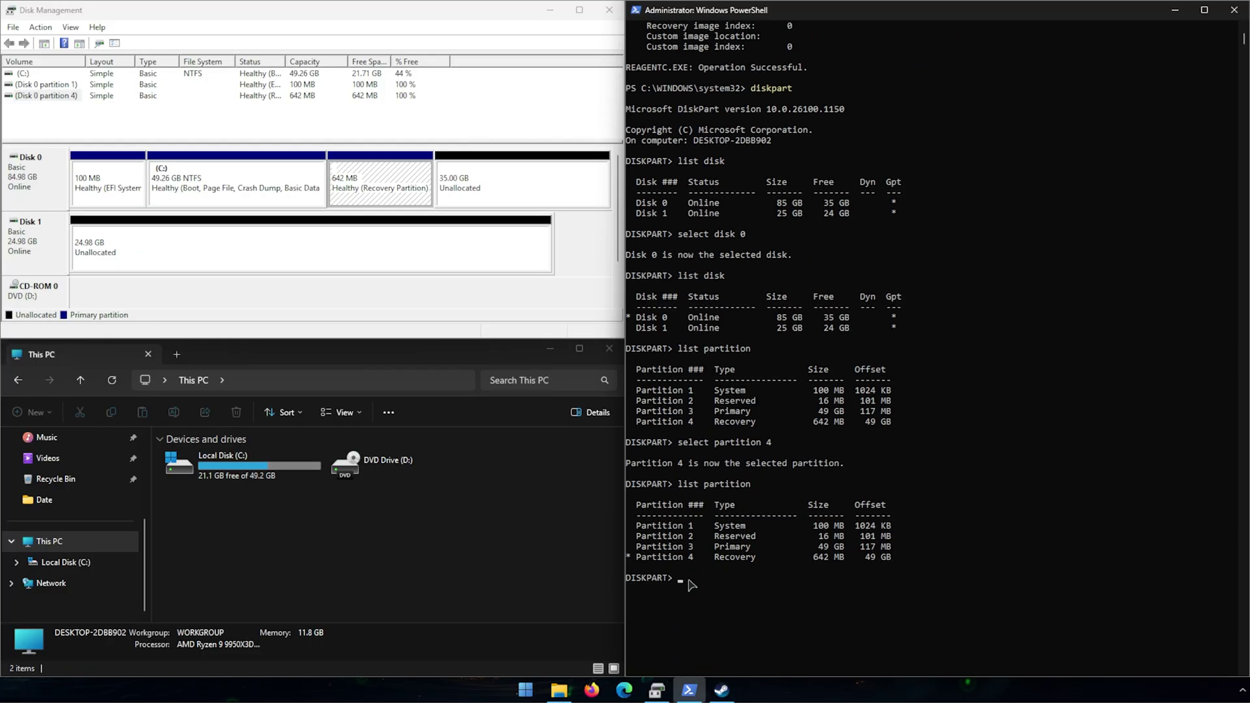
pyautogui.scroll(-1, 692, 586)
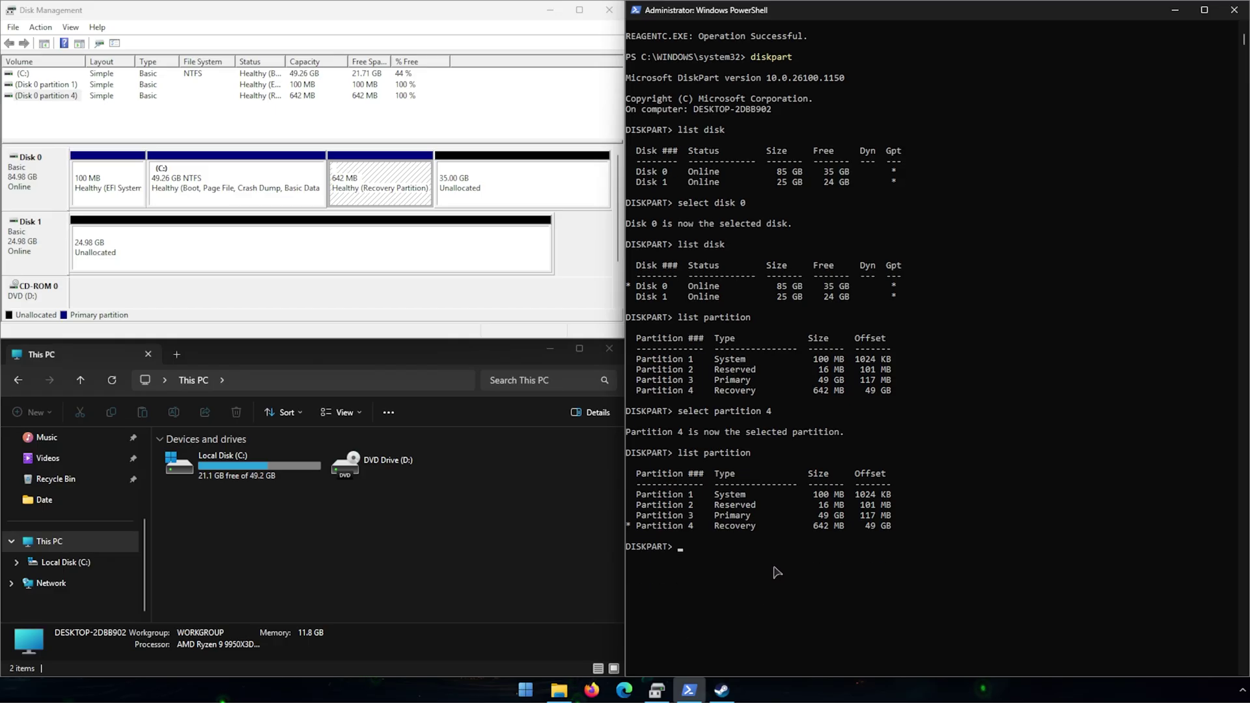
# Step: Delete the selected recovery partition with delete partition override
pyautogui.write('delete p')
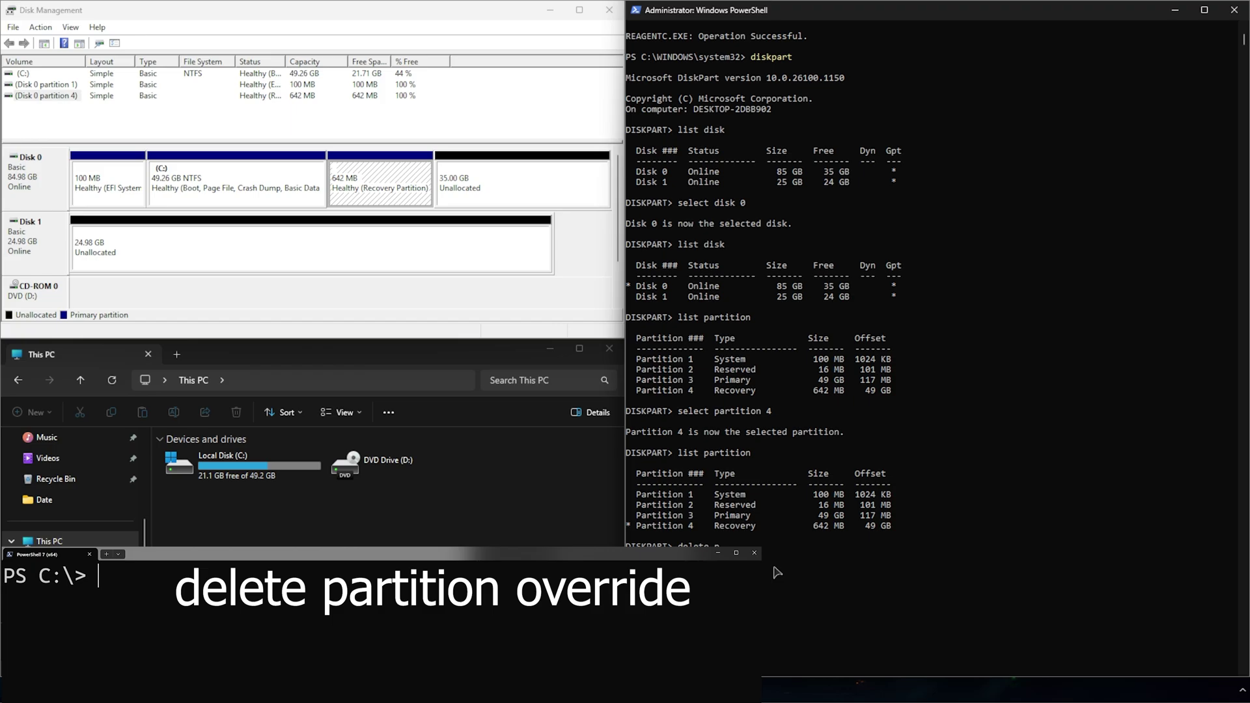
pyautogui.write('artition override')
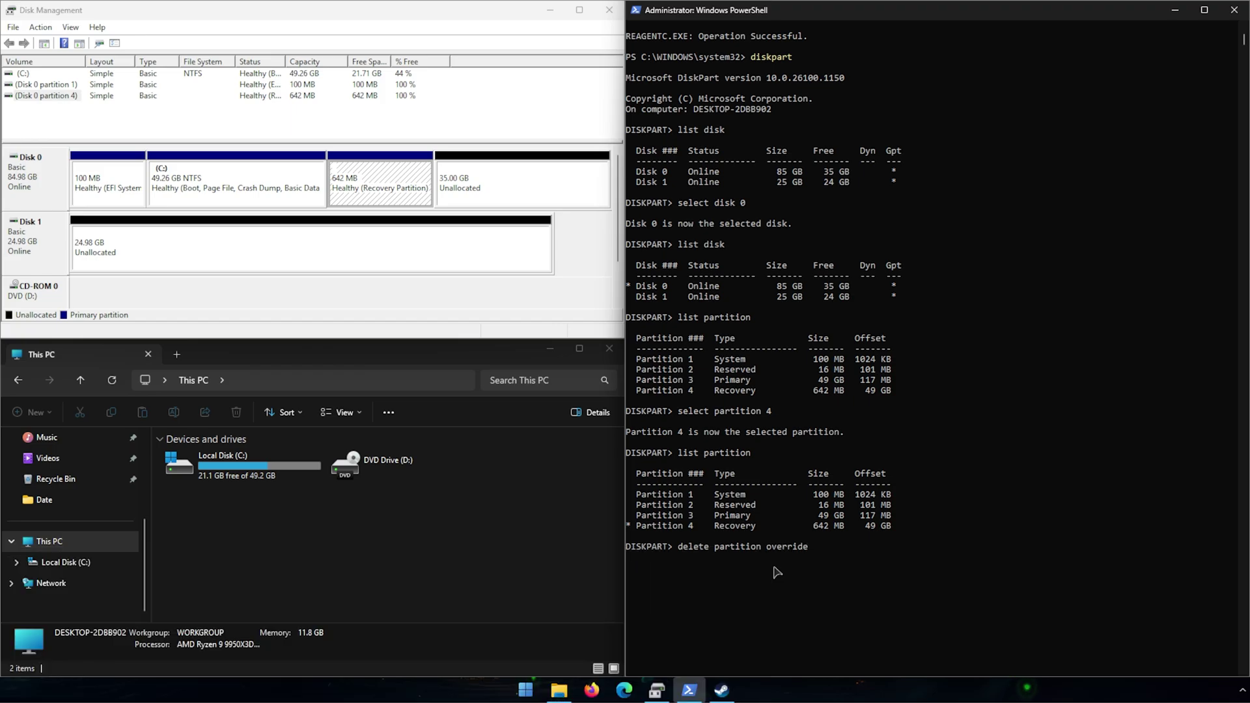
pyautogui.press('Return')
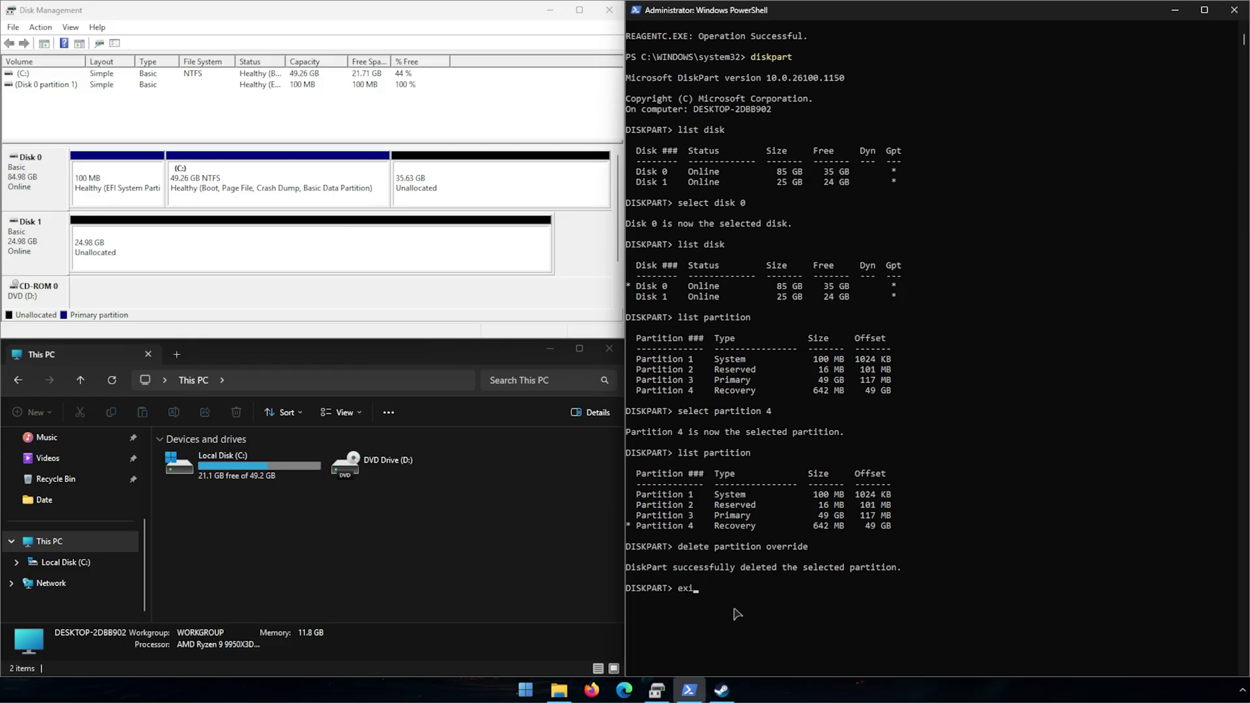
# Step: Exit diskpart and clear the PowerShell console
pyautogui.press('Return')
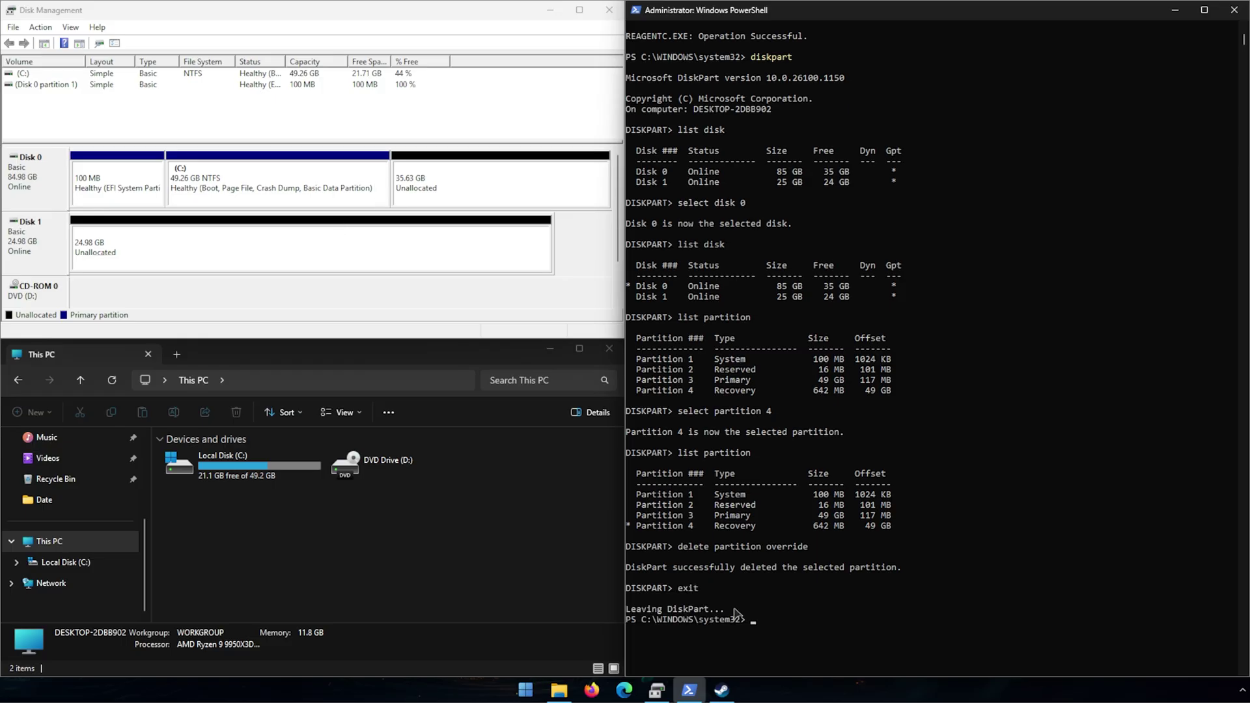
pyautogui.write('clear')
pyautogui.press('Return')
pyautogui.click(848, 119)
pyautogui.click(559, 267)
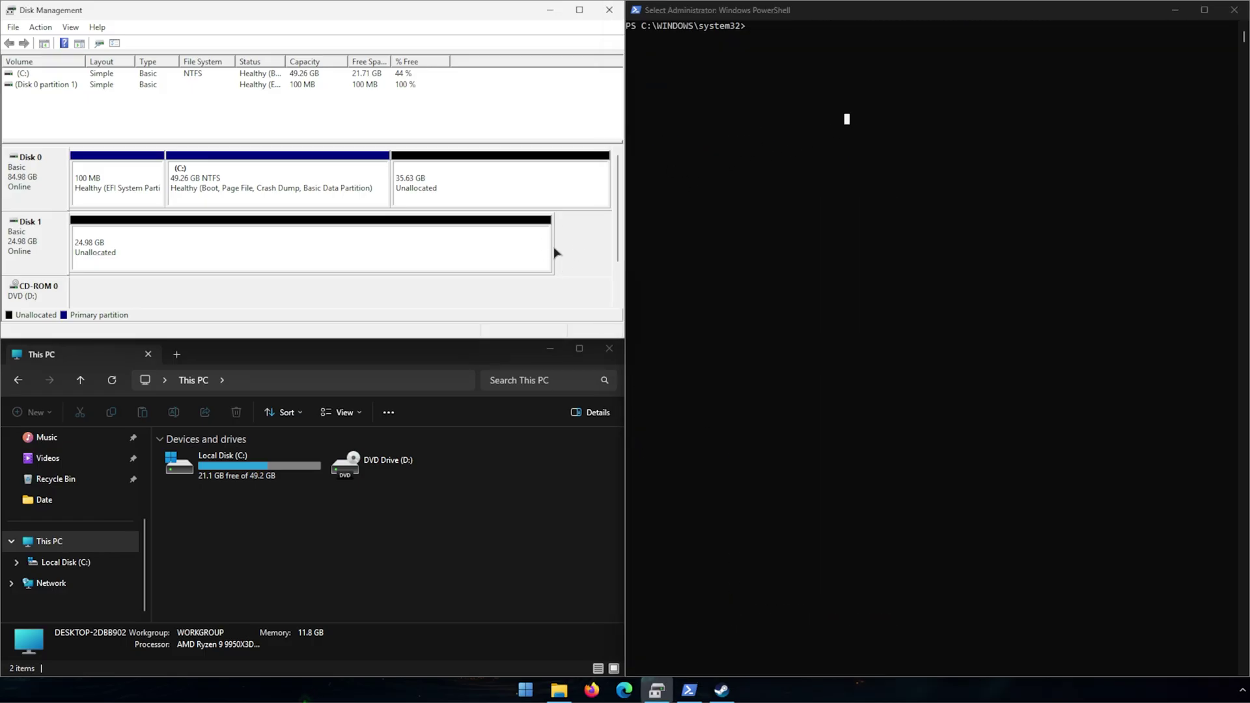
pyautogui.click(428, 190)
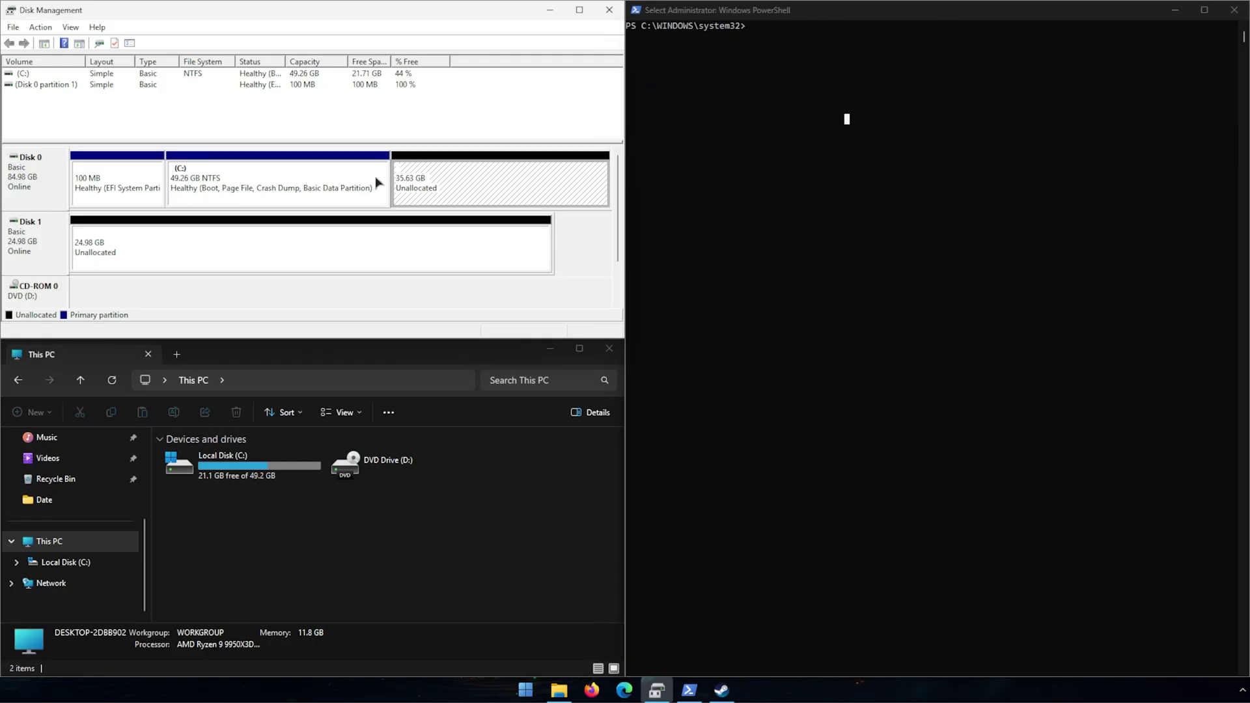
pyautogui.rightClick(306, 186)
pyautogui.click(595, 264)
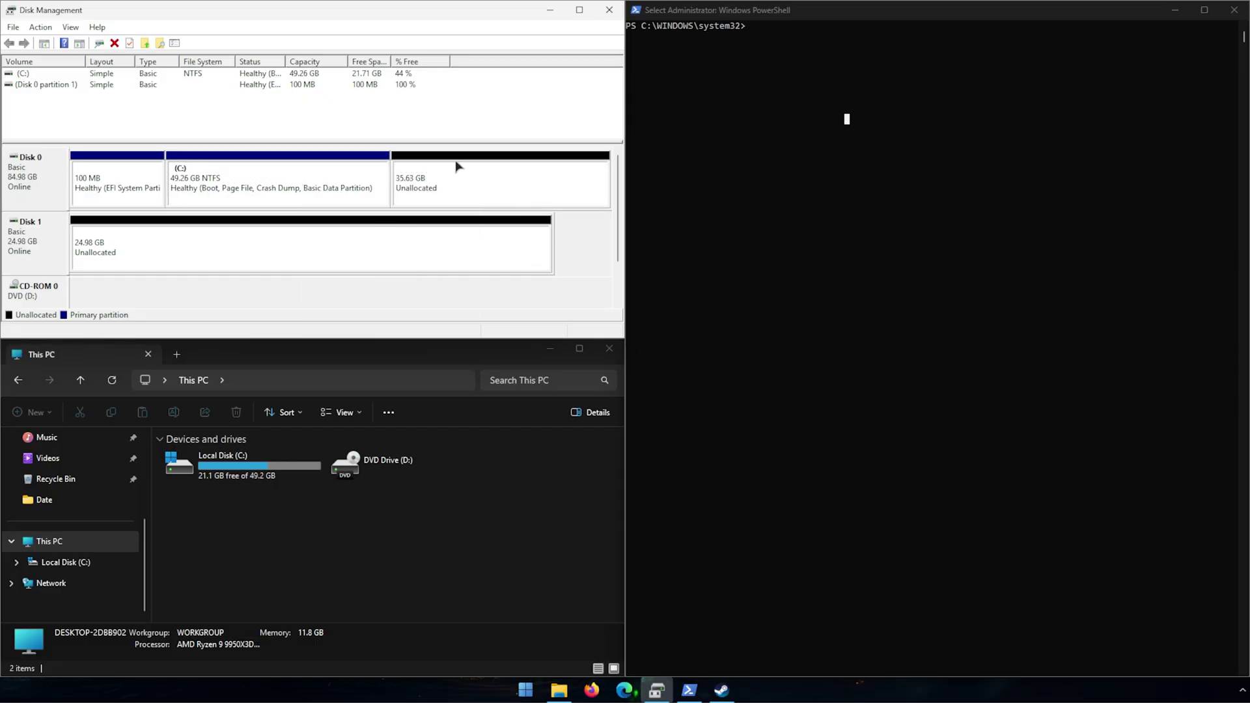
# Step: Create a 35000 MB simple volume in Disk 0's unallocated space, with drive letter E, quick-formatted as NTFS and labelled tempfix
pyautogui.rightClick(449, 191)
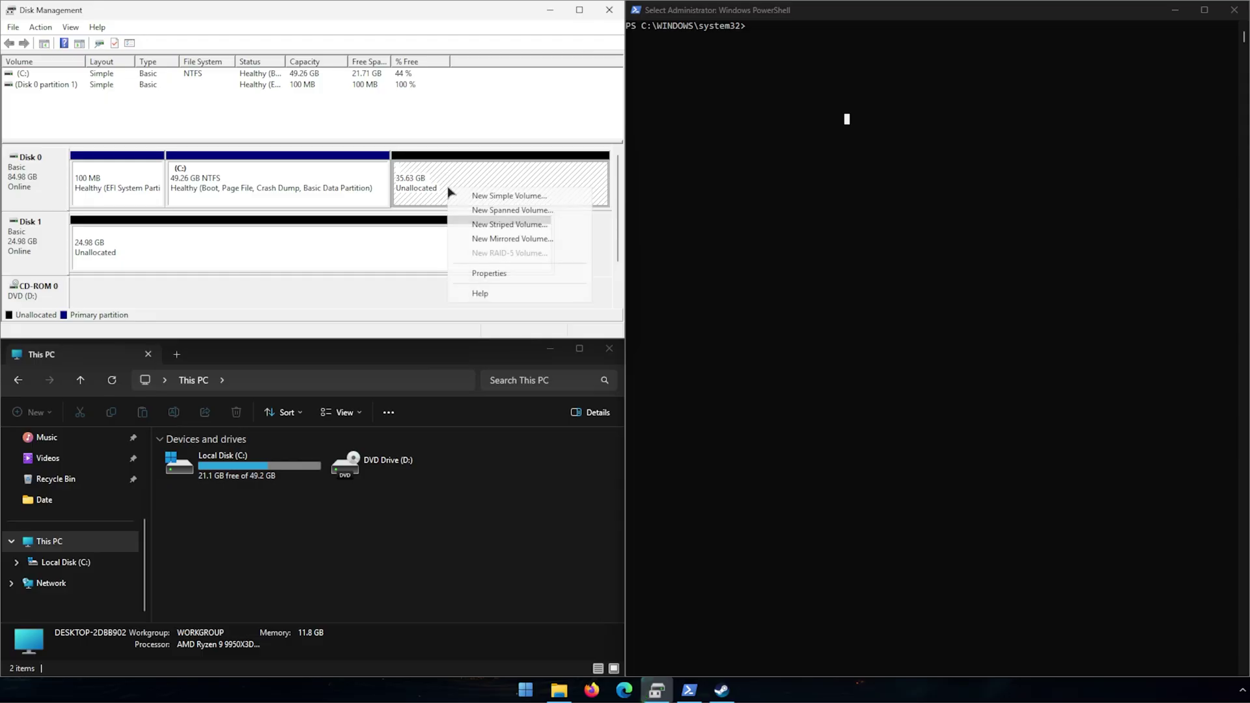
pyautogui.click(486, 196)
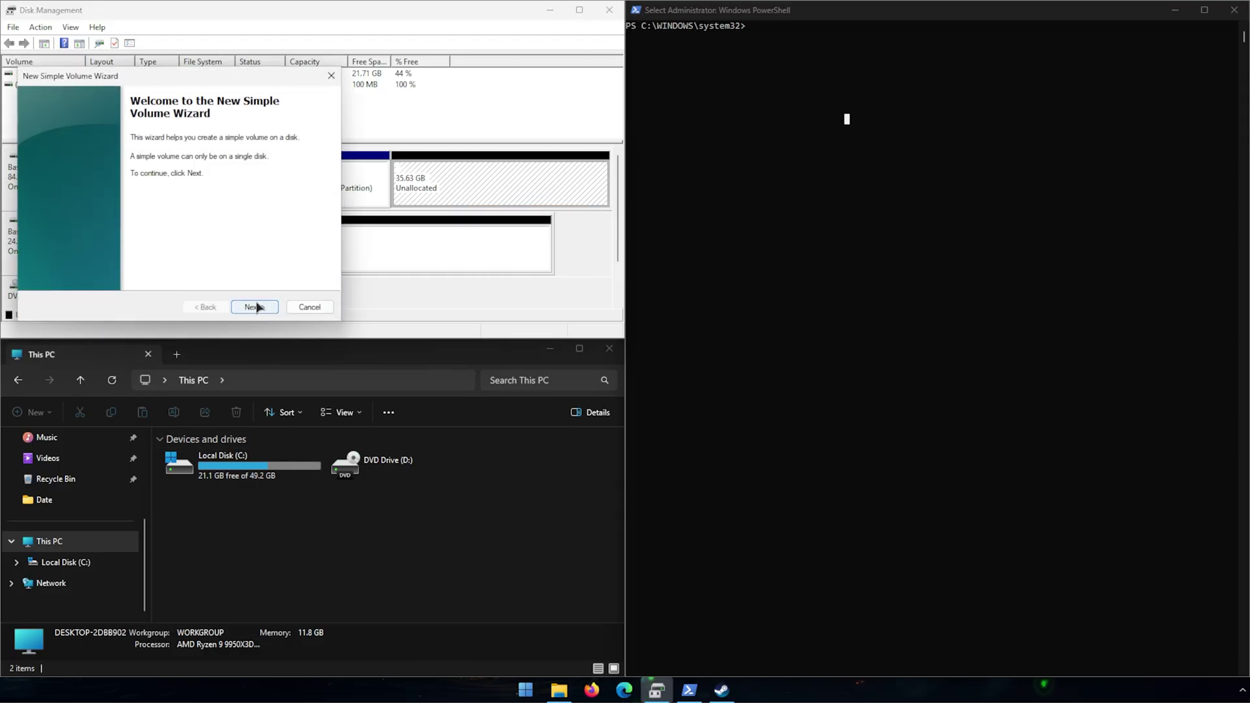
pyautogui.click(255, 307)
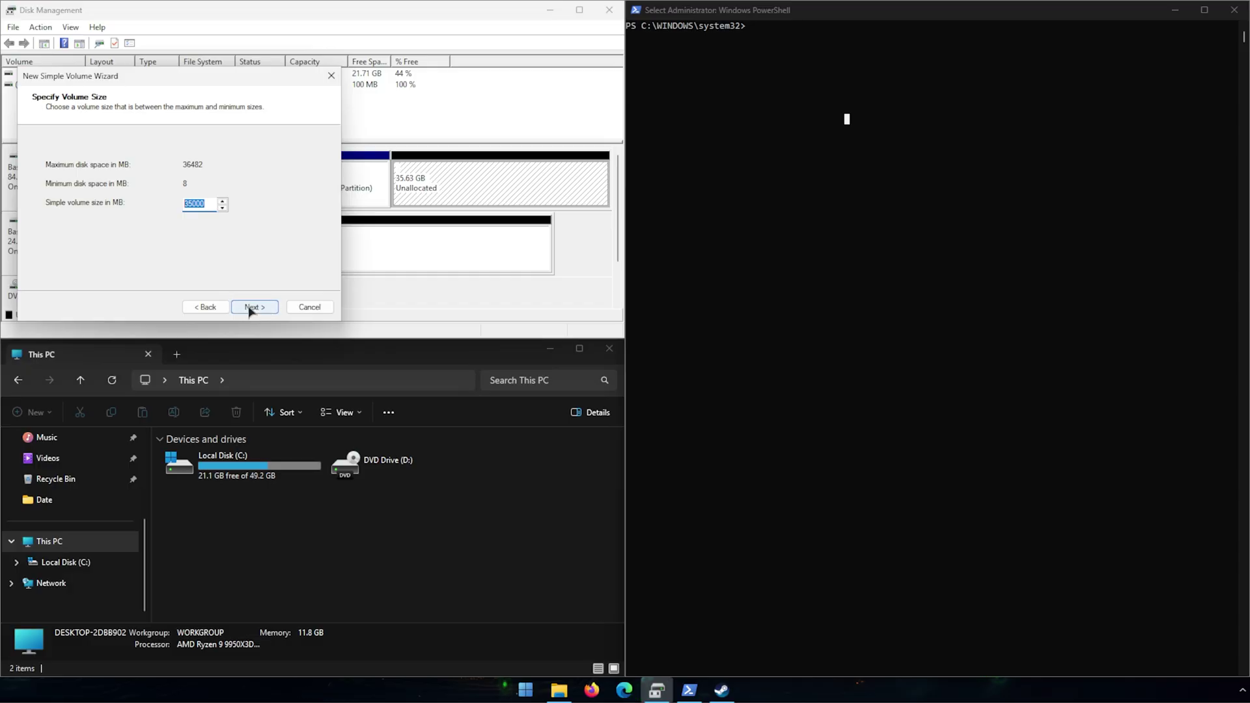
pyautogui.click(251, 308)
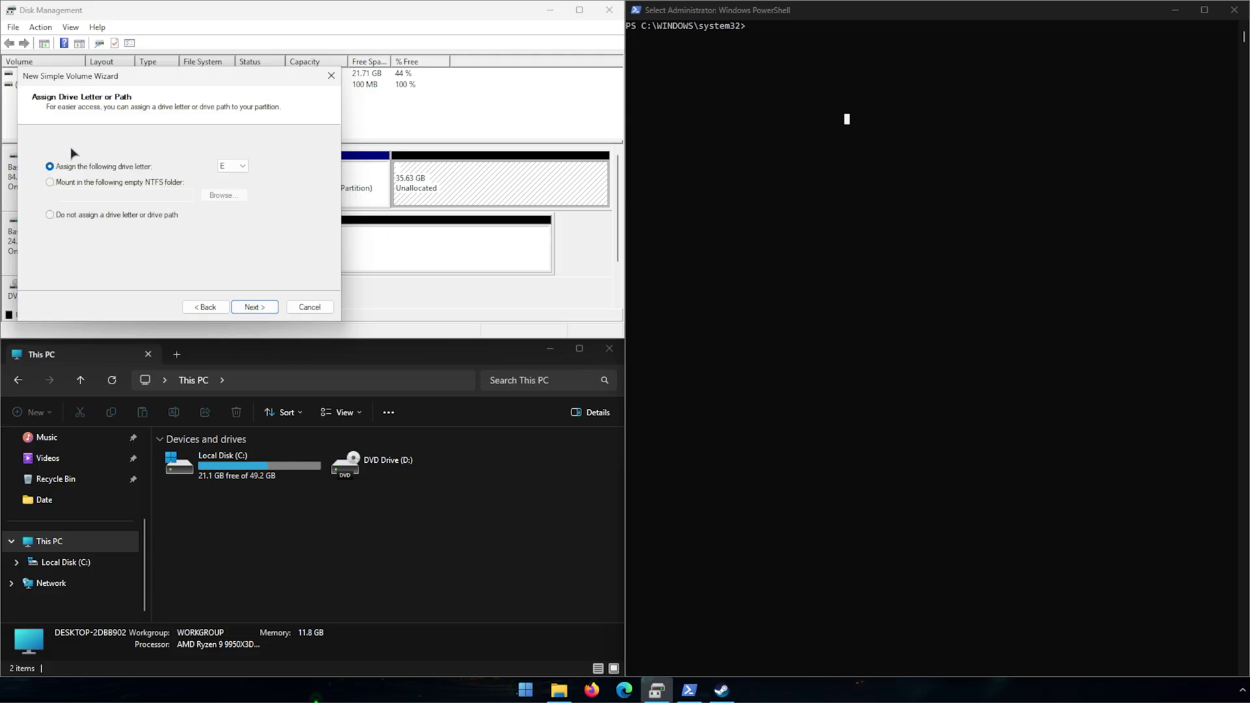
pyautogui.click(260, 310)
pyautogui.moveTo(209, 230); pyautogui.dragTo(161, 229)
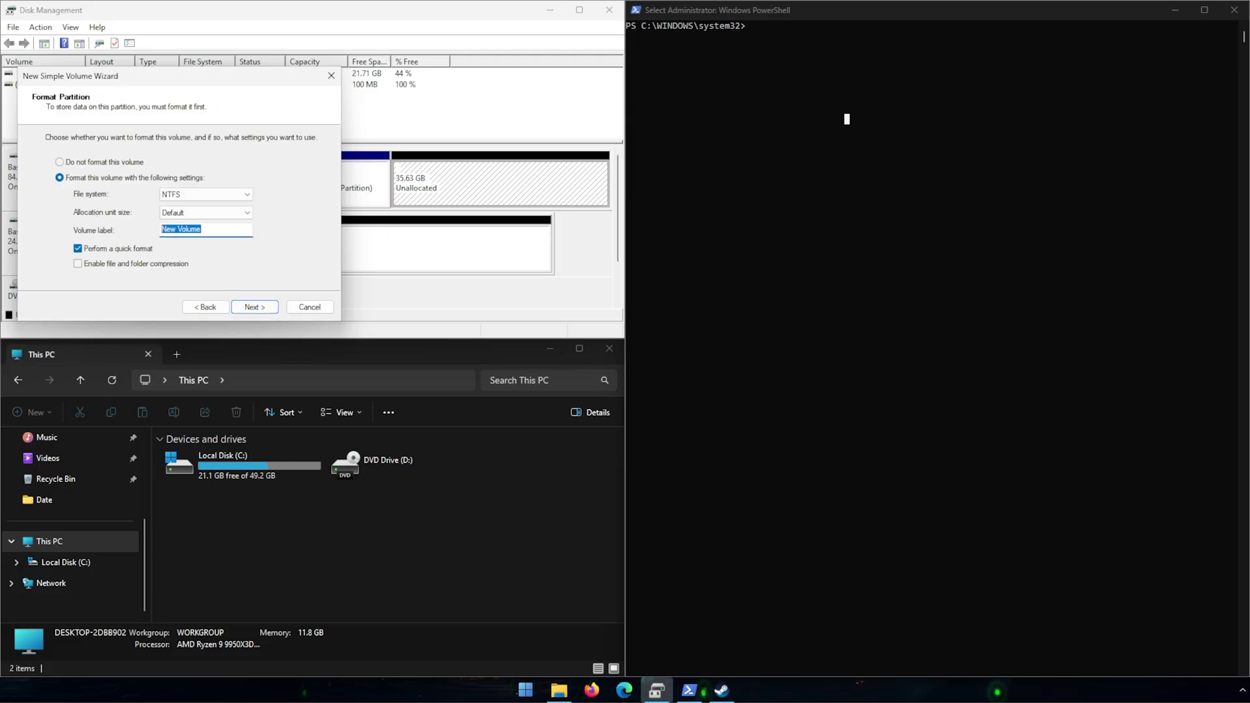
pyautogui.write('temp')
pyautogui.click(254, 307)
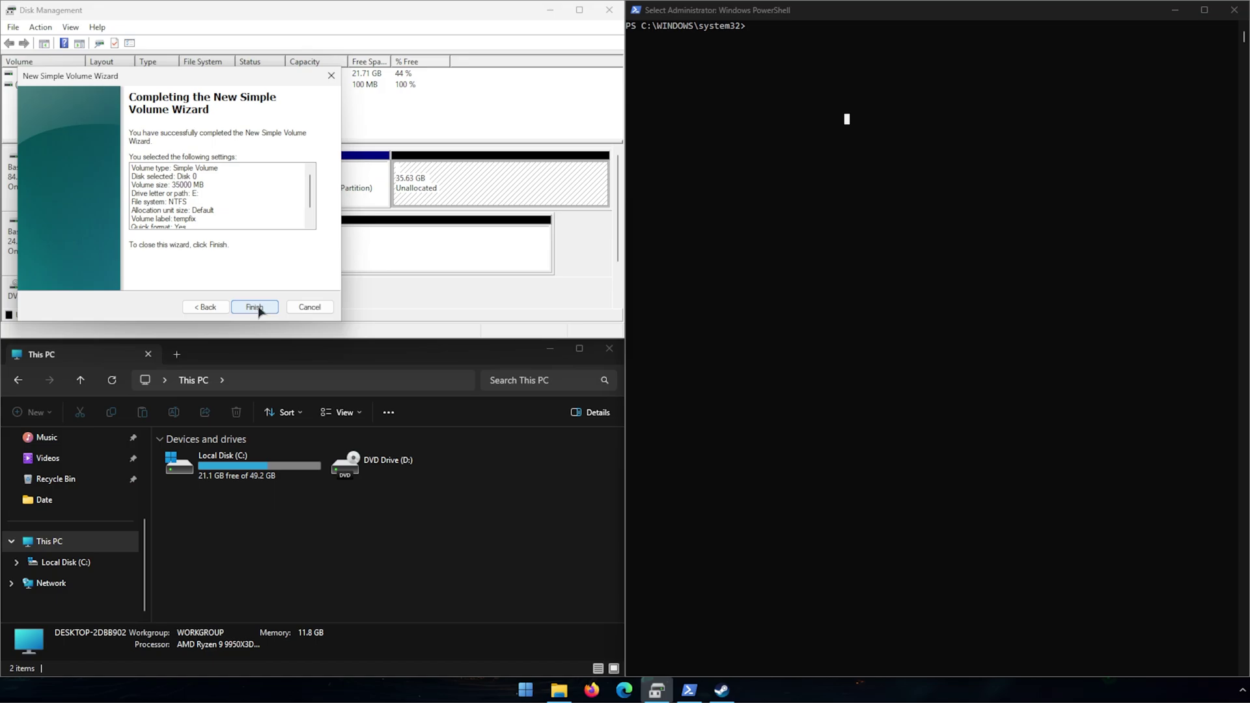
pyautogui.click(254, 308)
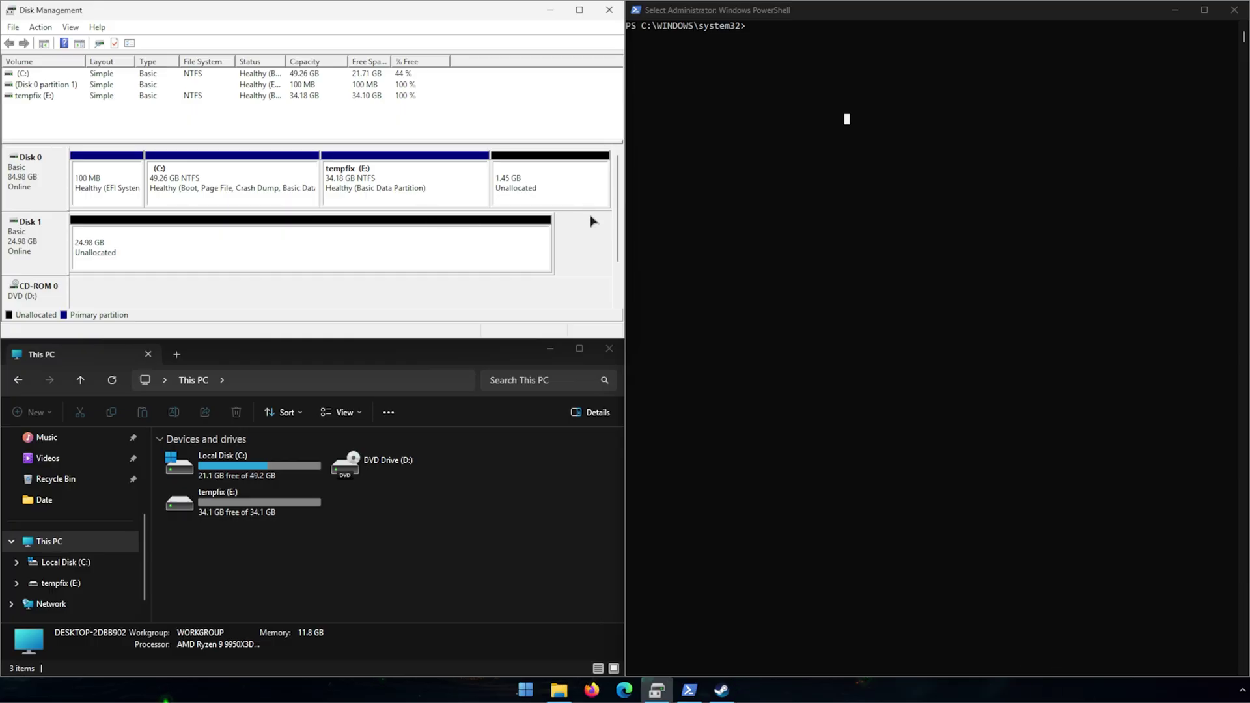
# Step: Create a 1482 MB simple volume in Disk 0's remaining unallocated space, with drive letter F, quick-formatted as NTFS and labelled Recovery
pyautogui.rightClick(548, 180)
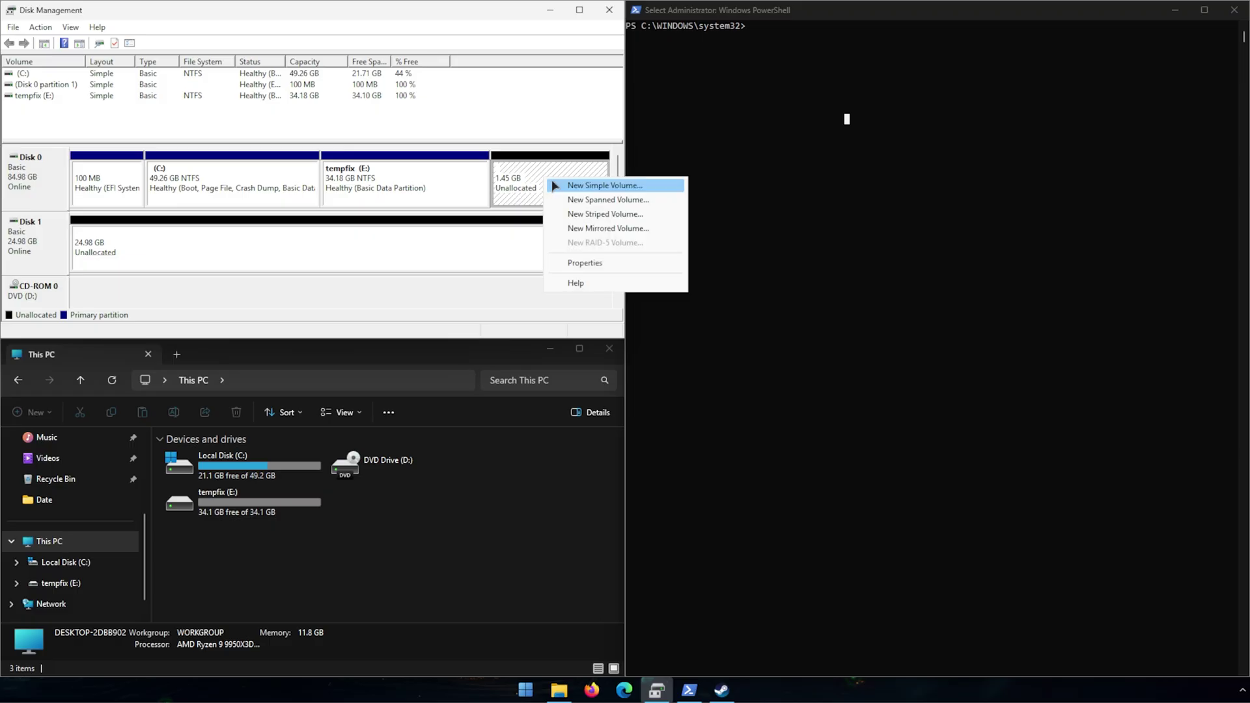
pyautogui.click(569, 186)
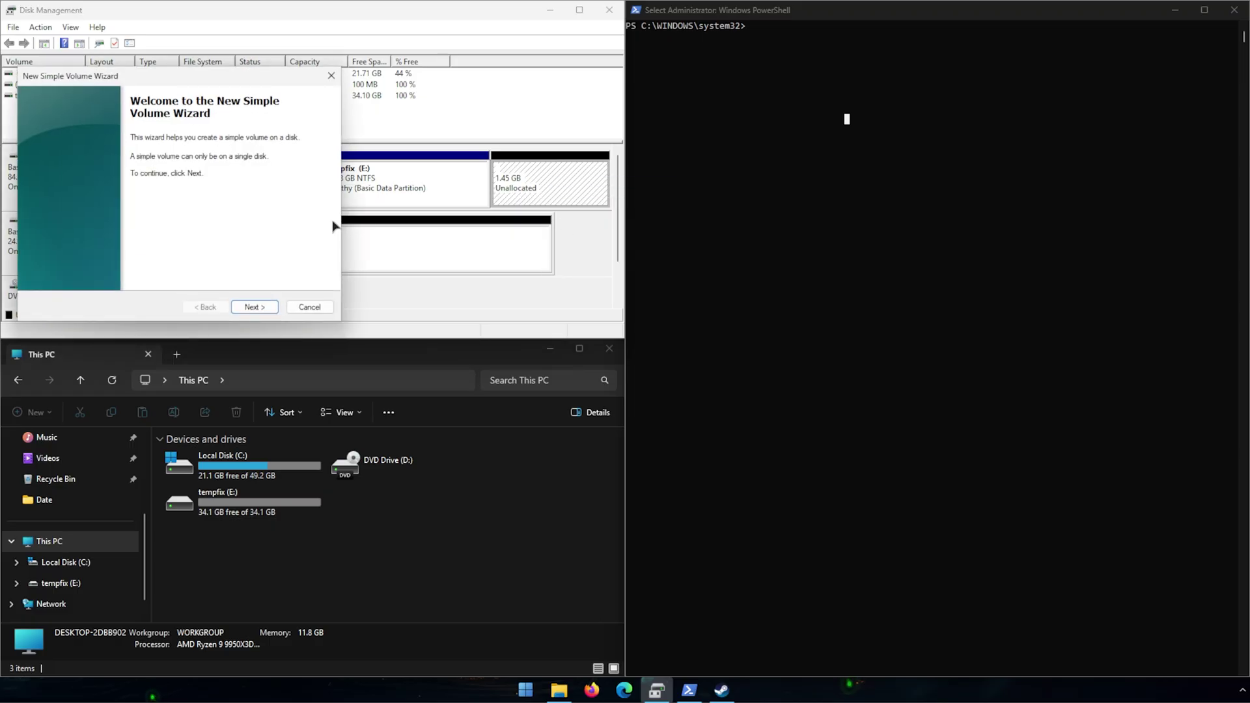
pyautogui.click(254, 307)
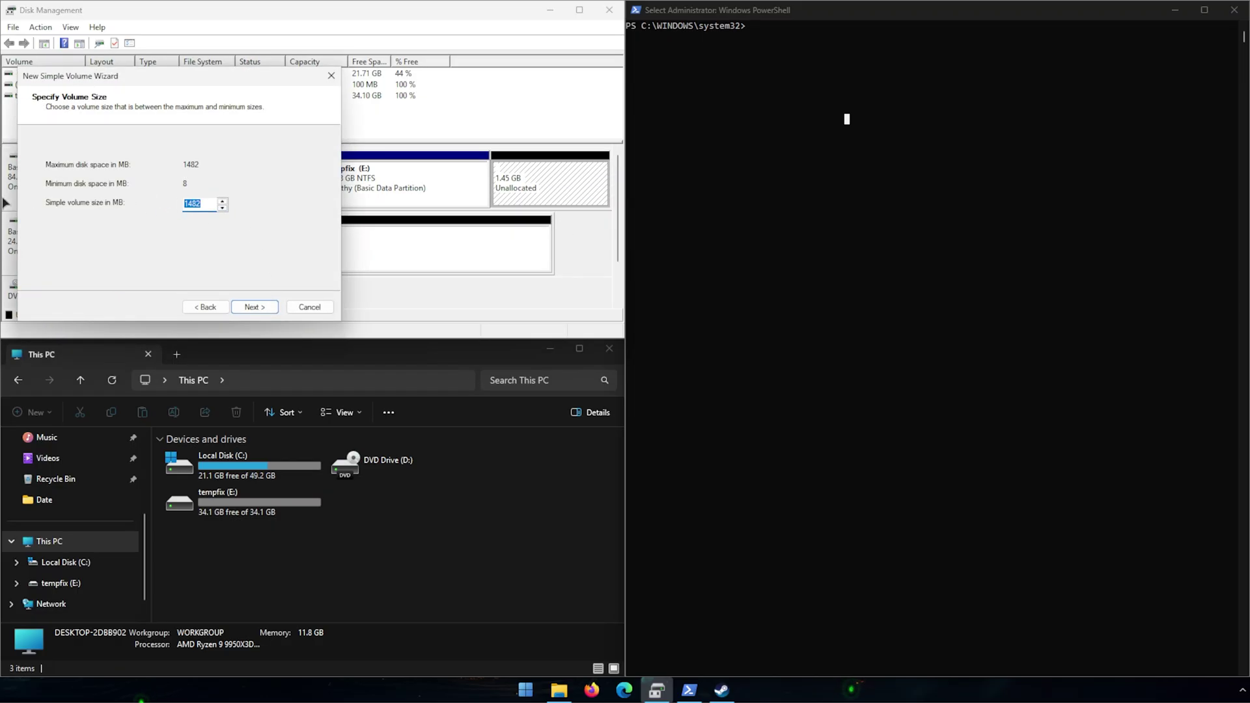
pyautogui.click(253, 307)
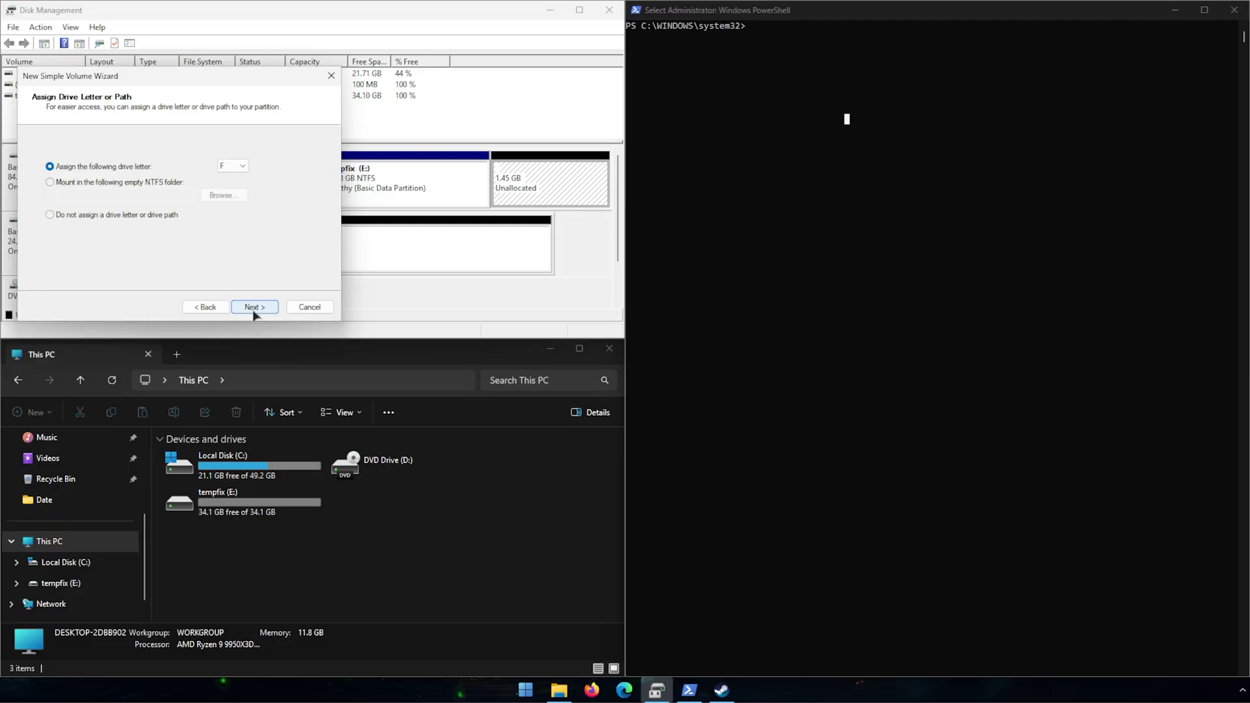
pyautogui.click(253, 307)
pyautogui.click(201, 229)
pyautogui.moveTo(201, 230); pyautogui.dragTo(140, 238)
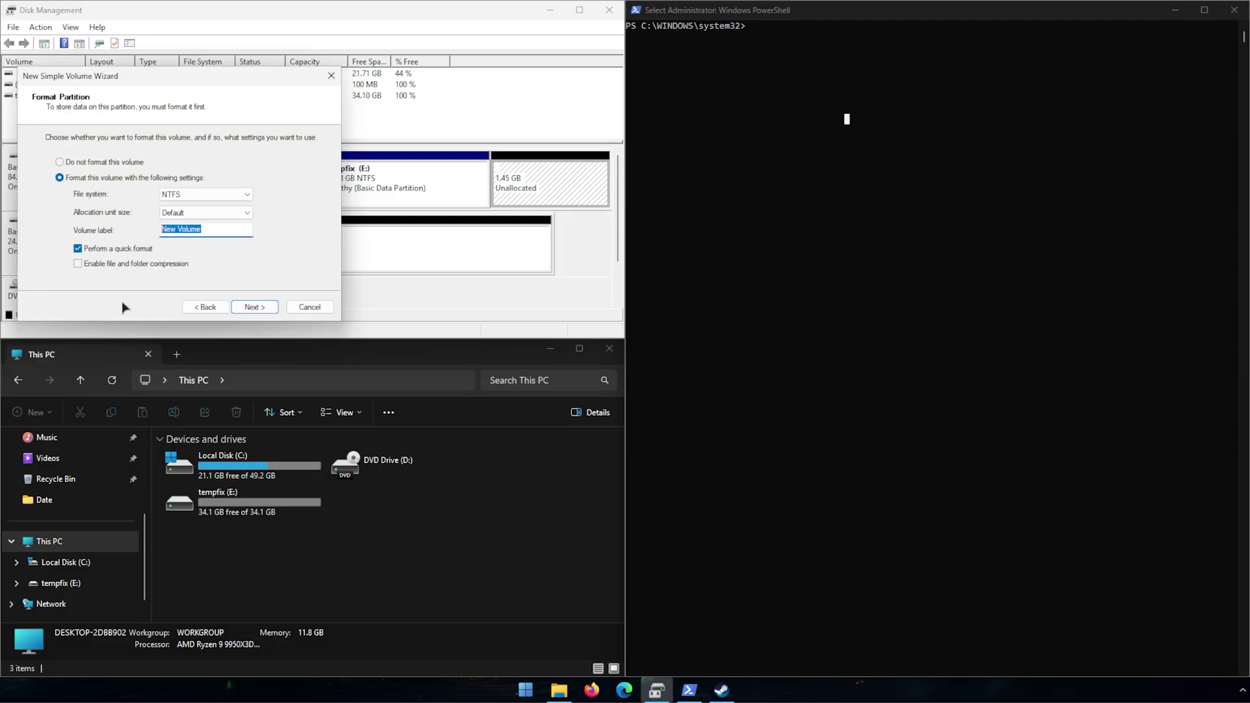
pyautogui.write('Recovery')
pyautogui.click(250, 308)
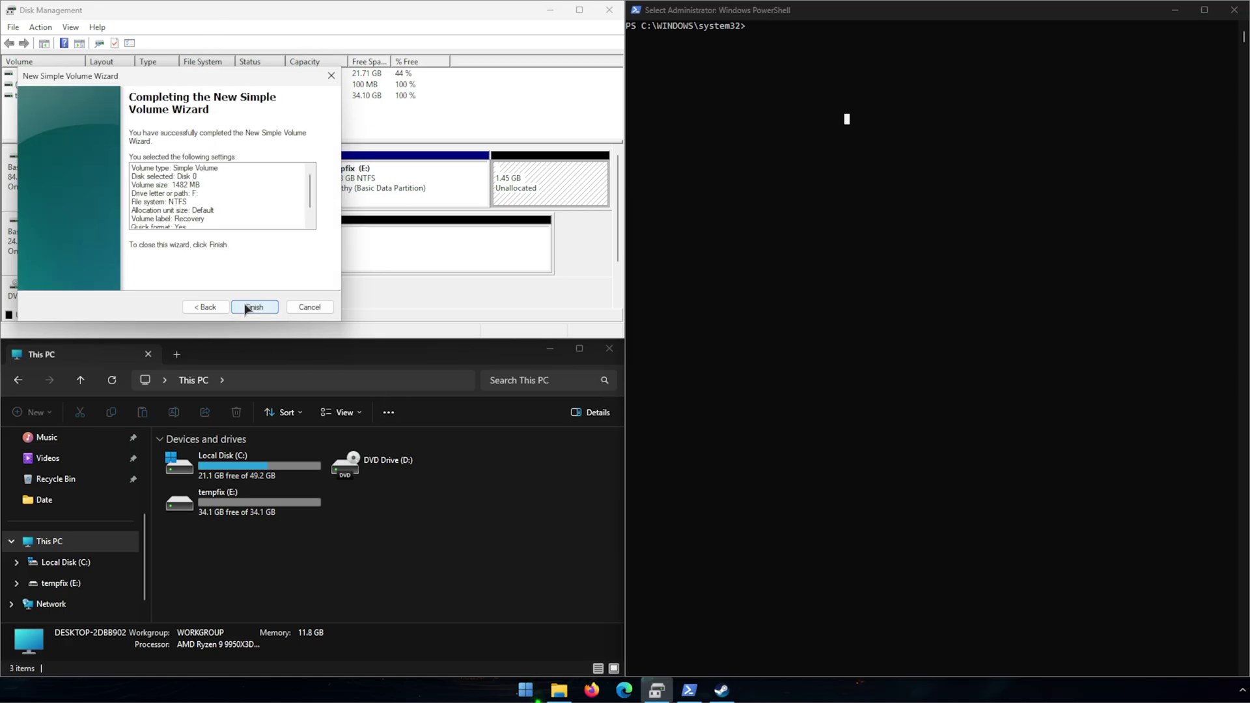
pyautogui.click(249, 306)
# Step: Create the folder F:\Recovery\WindowsRE with mkdir in PowerShell
pyautogui.click(822, 142)
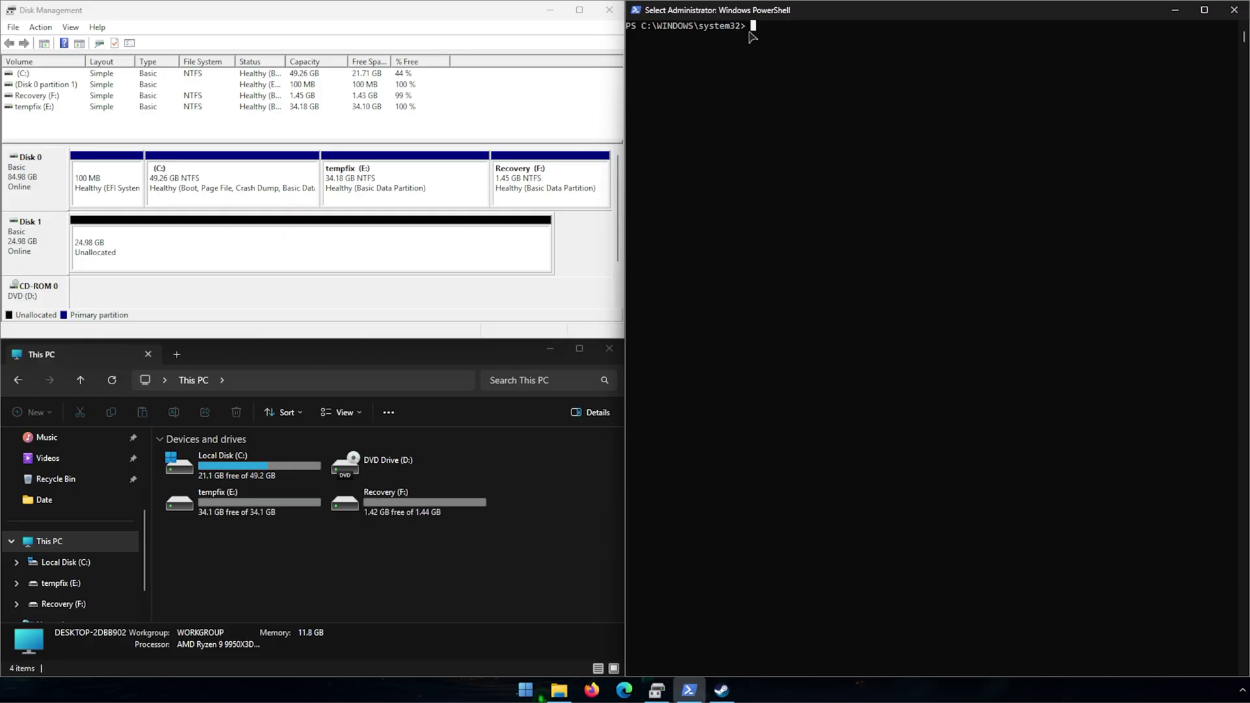
pyautogui.write('mkdir F:\\')
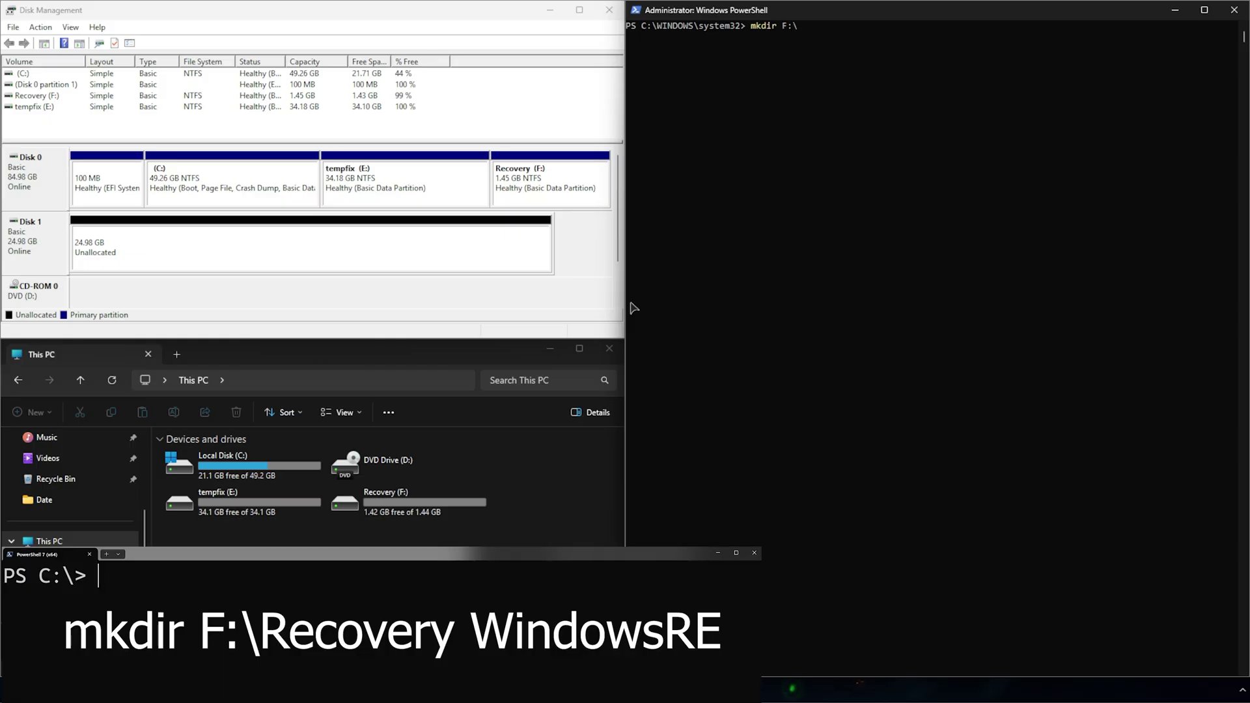
pyautogui.write('Recovery\\WindowsRE')
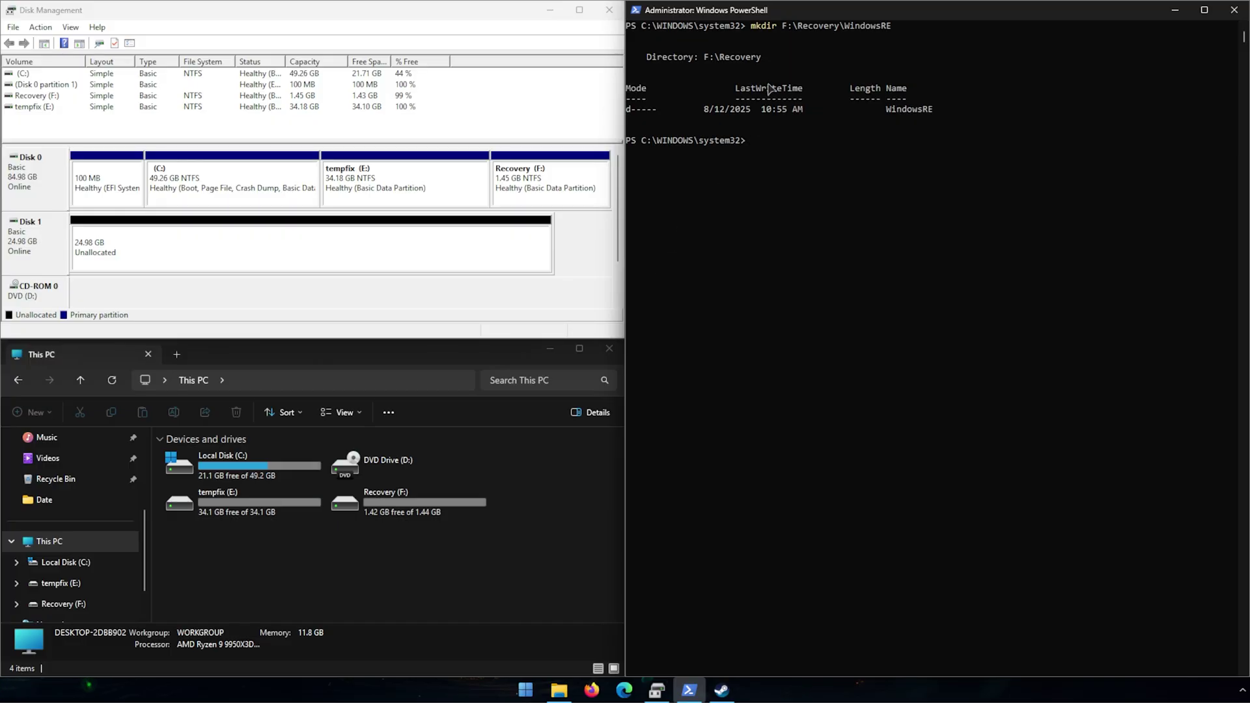
# Step: List the contents of C:\Windows\System32\Recovery\ with dir and check which files it contains
pyautogui.click(810, 140)
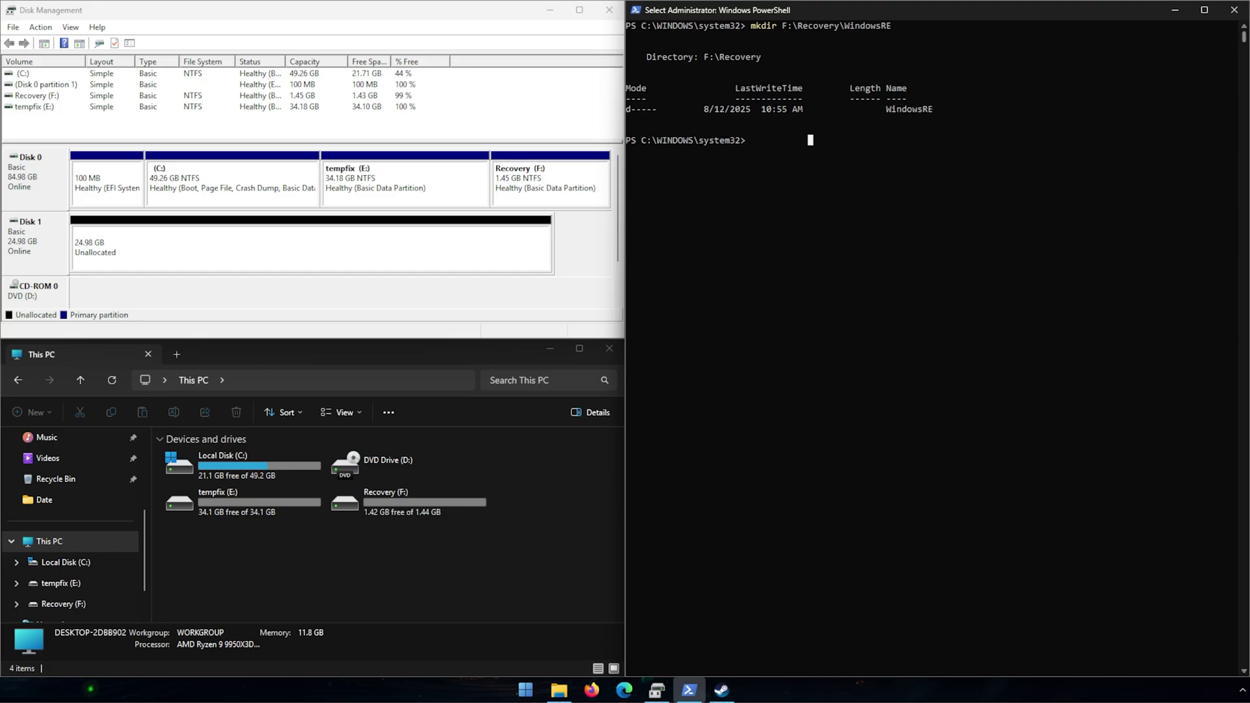
pyautogui.click(751, 155)
pyautogui.write('dir')
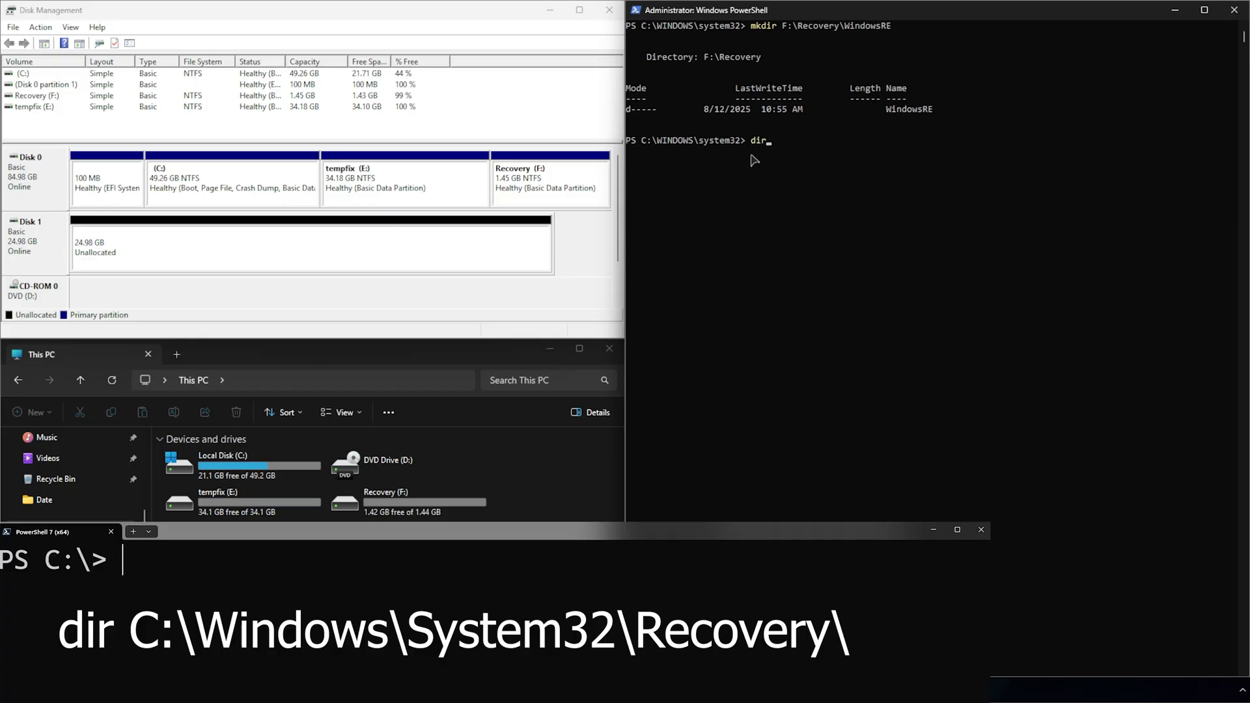
pyautogui.write(' C:\\Windows\\System32\\Recovery\\')
pyautogui.press('BackSpace')
pyautogui.write('\\')
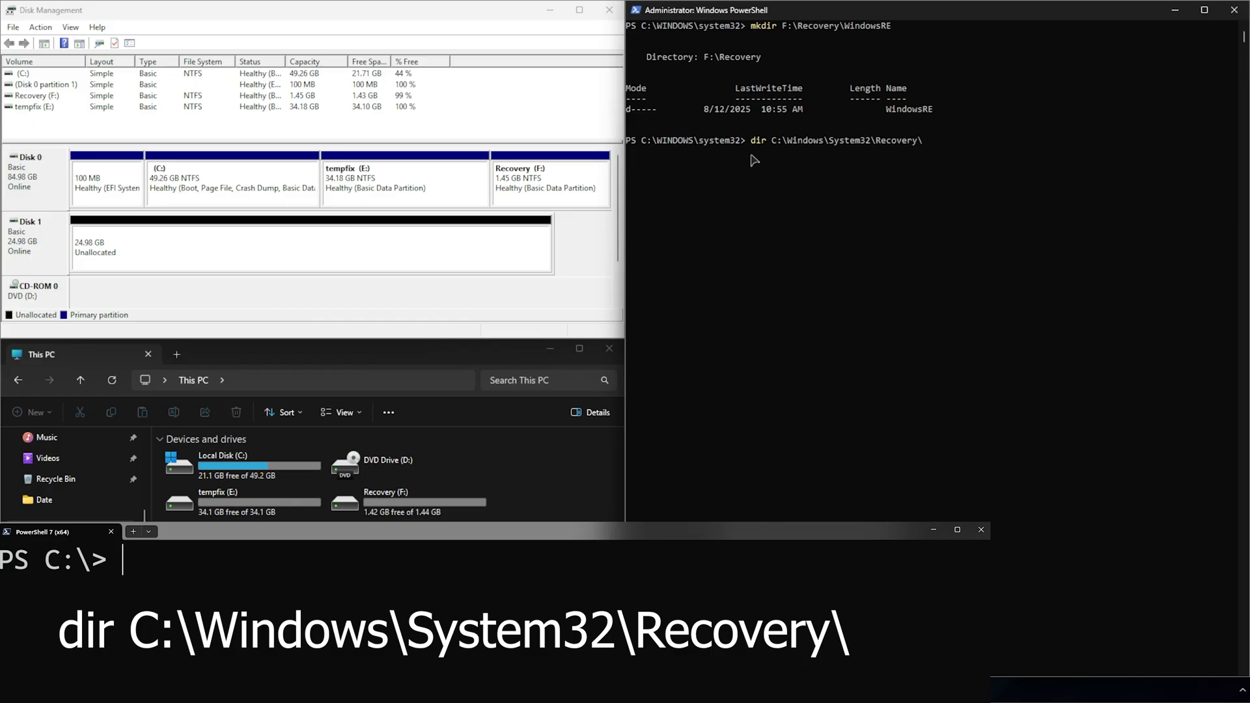
pyautogui.press('Return')
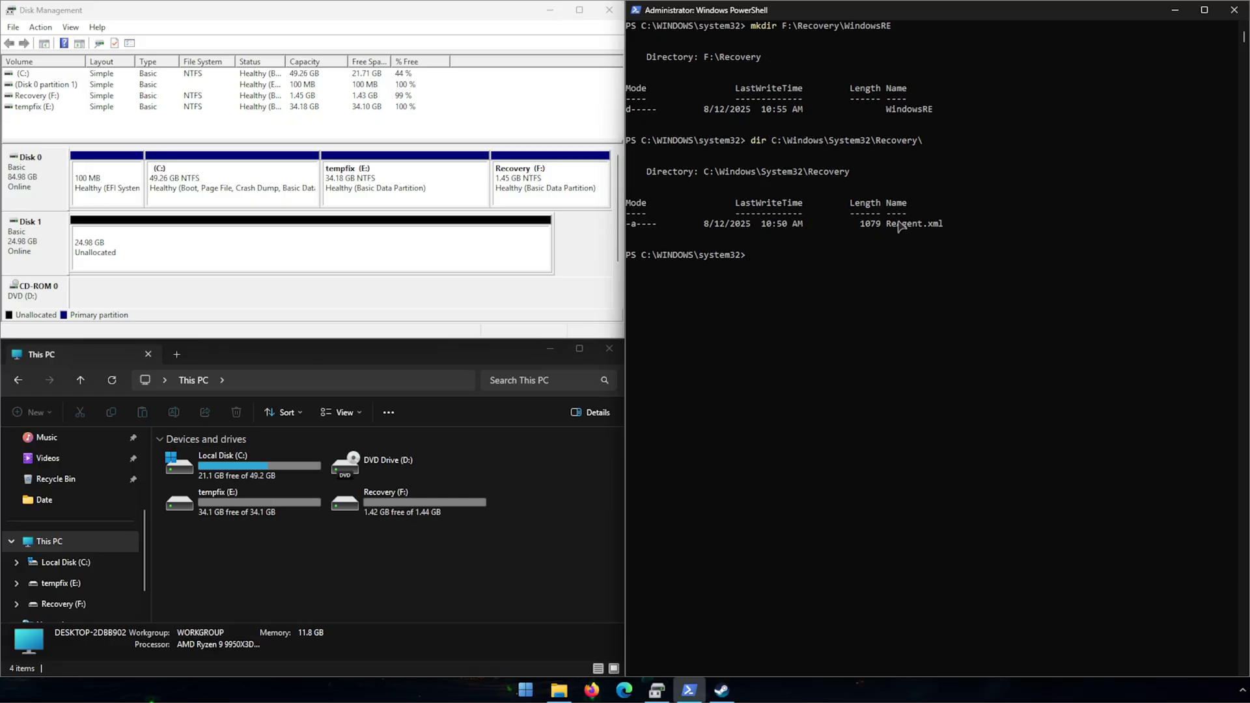
pyautogui.moveTo(630, 224); pyautogui.dragTo(942, 226)
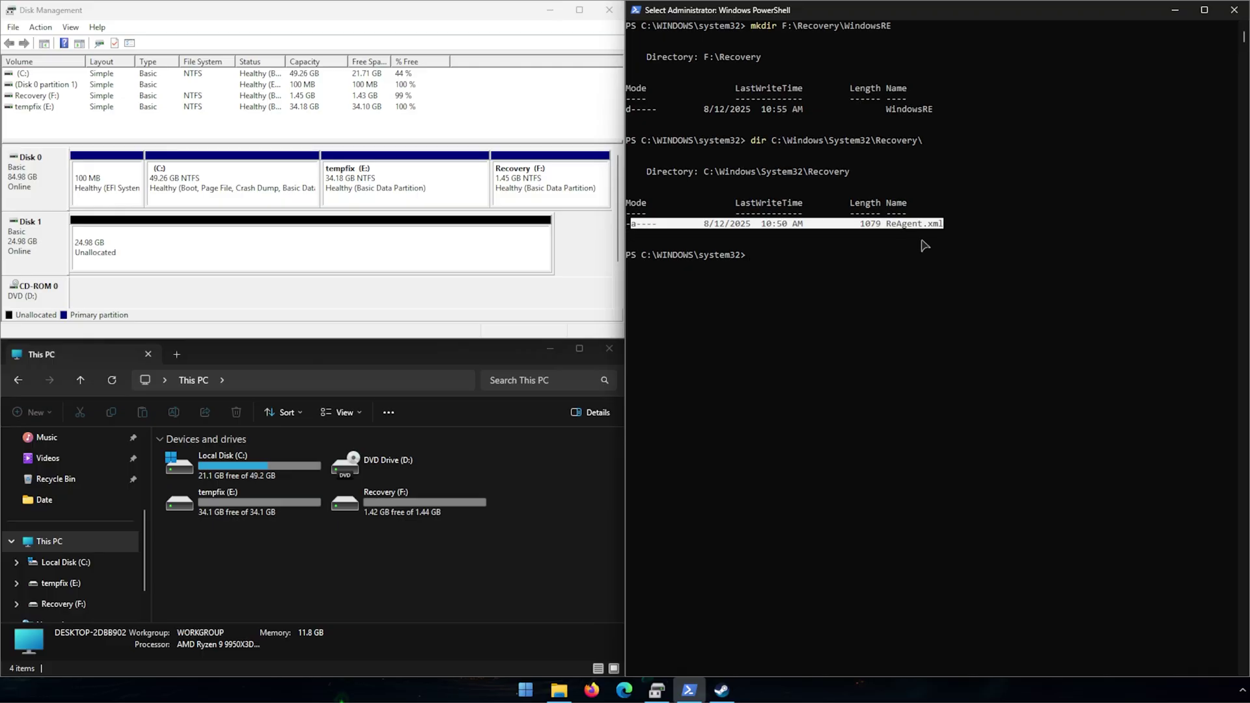
pyautogui.rightClick(829, 246)
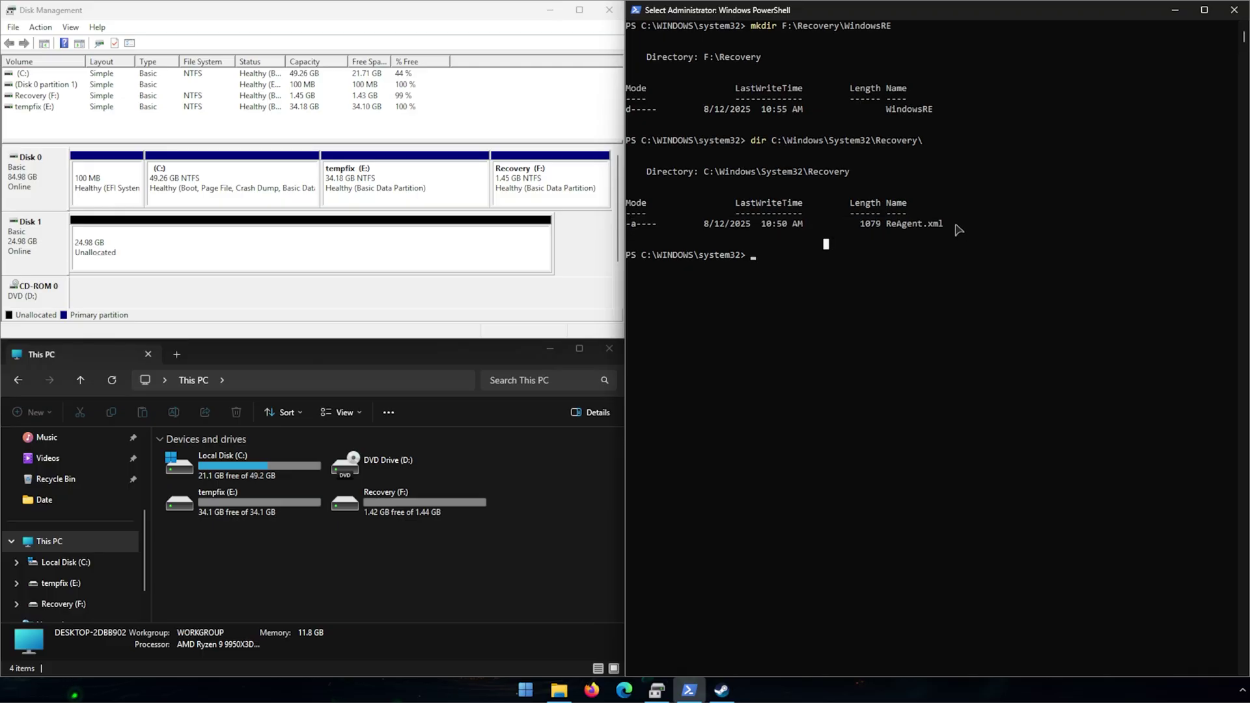
pyautogui.moveTo(961, 224); pyautogui.dragTo(690, 226)
pyautogui.rightClick(827, 255)
pyautogui.write('copy C:\\')
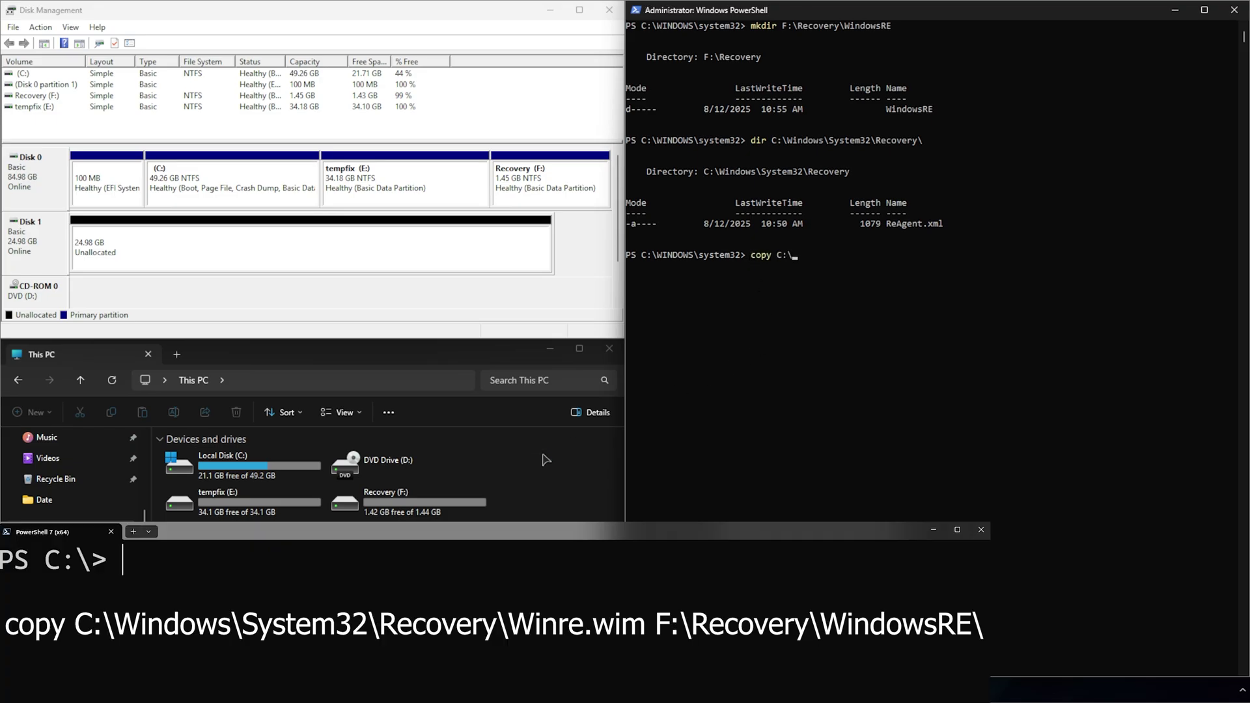
pyautogui.write('Windows\\System\\')
pyautogui.press('BackSpace')
pyautogui.write('32\\recover.exe')
pyautogui.press('Tab')
pyautogui.write('W')
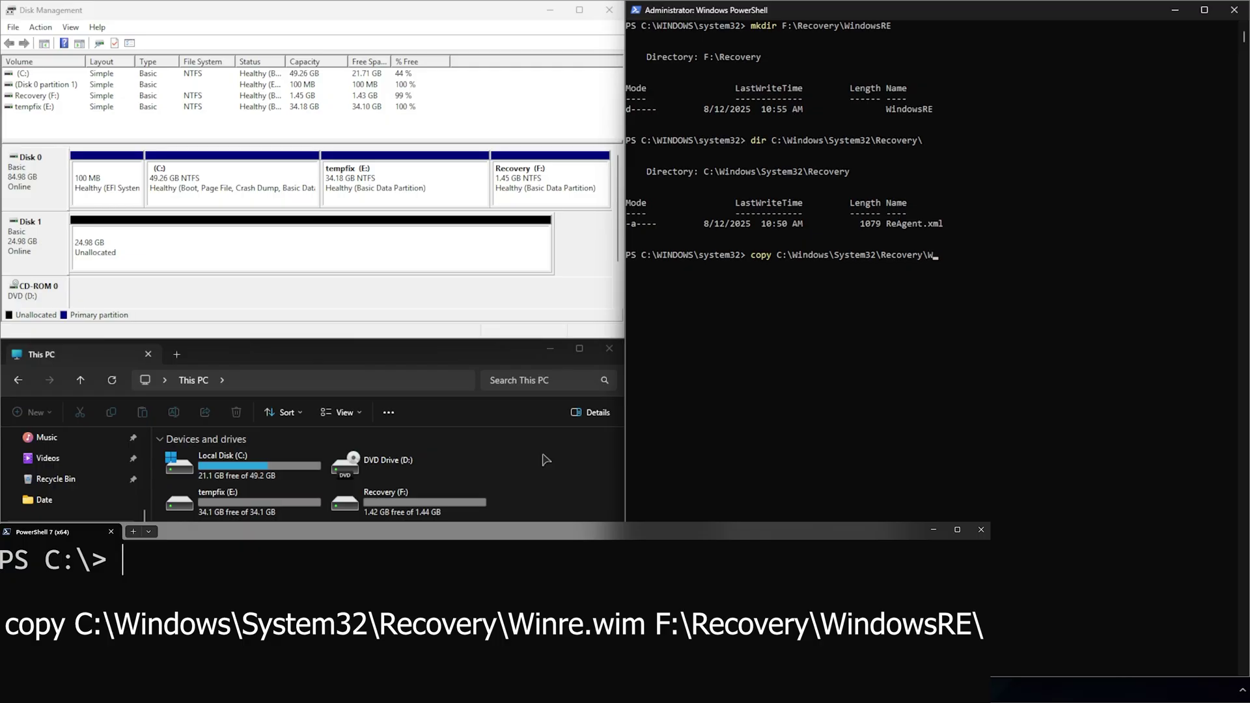
pyautogui.write('inre.wim F:\\Recovery\\WindowsRE\\')
pyautogui.press('BackSpace')
pyautogui.press('BackSpace')
pyautogui.press('BackSpace')
pyautogui.press('BackSpace')
pyautogui.press('BackSpace')
pyautogui.press('BackSpace')
pyautogui.press('BackSpace')
pyautogui.press('BackSpace')
pyautogui.press('BackSpace')
pyautogui.press('BackSpace')
pyautogui.press('BackSpace')
pyautogui.press('BackSpace')
pyautogui.press('BackSpace')
pyautogui.press('BackSpace')
pyautogui.press('BackSpace')
pyautogui.press('BackSpace')
pyautogui.press('BackSpace')
pyautogui.press('BackSpace')
pyautogui.press('BackSpace')
pyautogui.press('BackSpace')
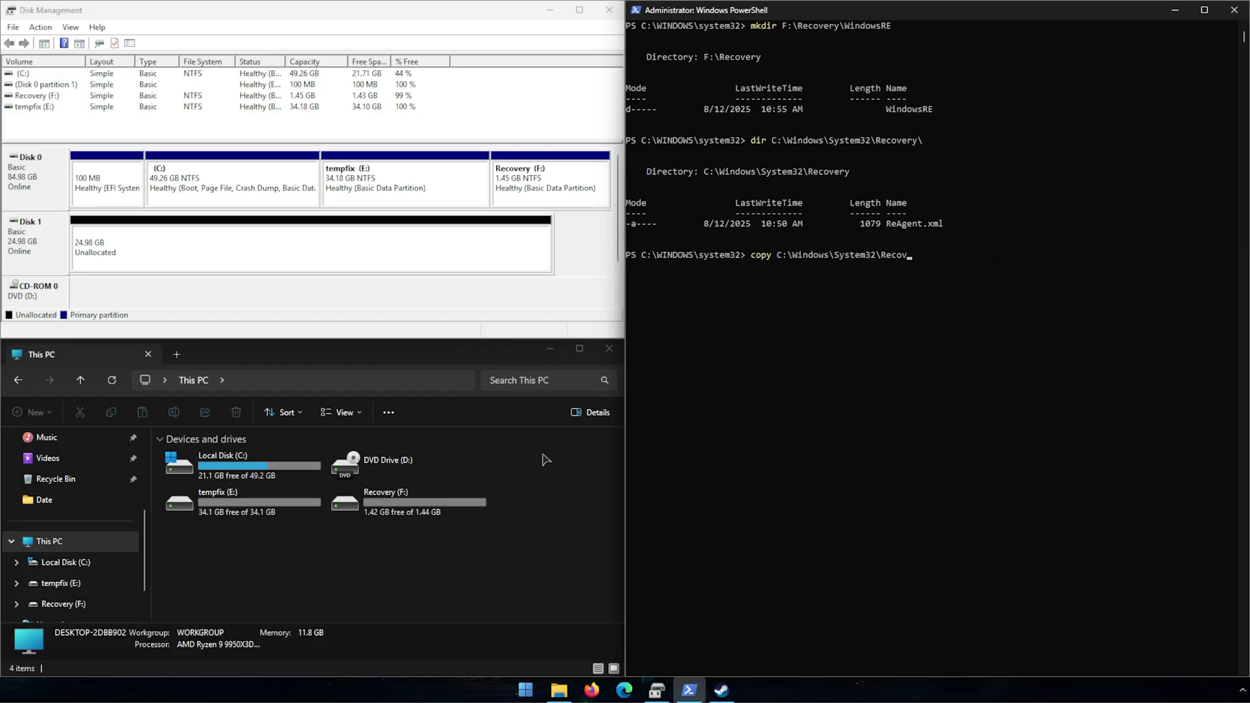
pyautogui.press('BackSpace')
pyautogui.press('BackSpace')
pyautogui.press('BackSpace')
pyautogui.press('BackSpace')
pyautogui.press('BackSpace')
pyautogui.press('BackSpace')
pyautogui.press('BackSpace')
pyautogui.press('BackSpace')
pyautogui.press('BackSpace')
pyautogui.press('BackSpace')
pyautogui.press('BackSpace')
pyautogui.press('BackSpace')
pyautogui.press('BackSpace')
pyautogui.press('BackSpace')
pyautogui.press('BackSpace')
pyautogui.press('BackSpace')
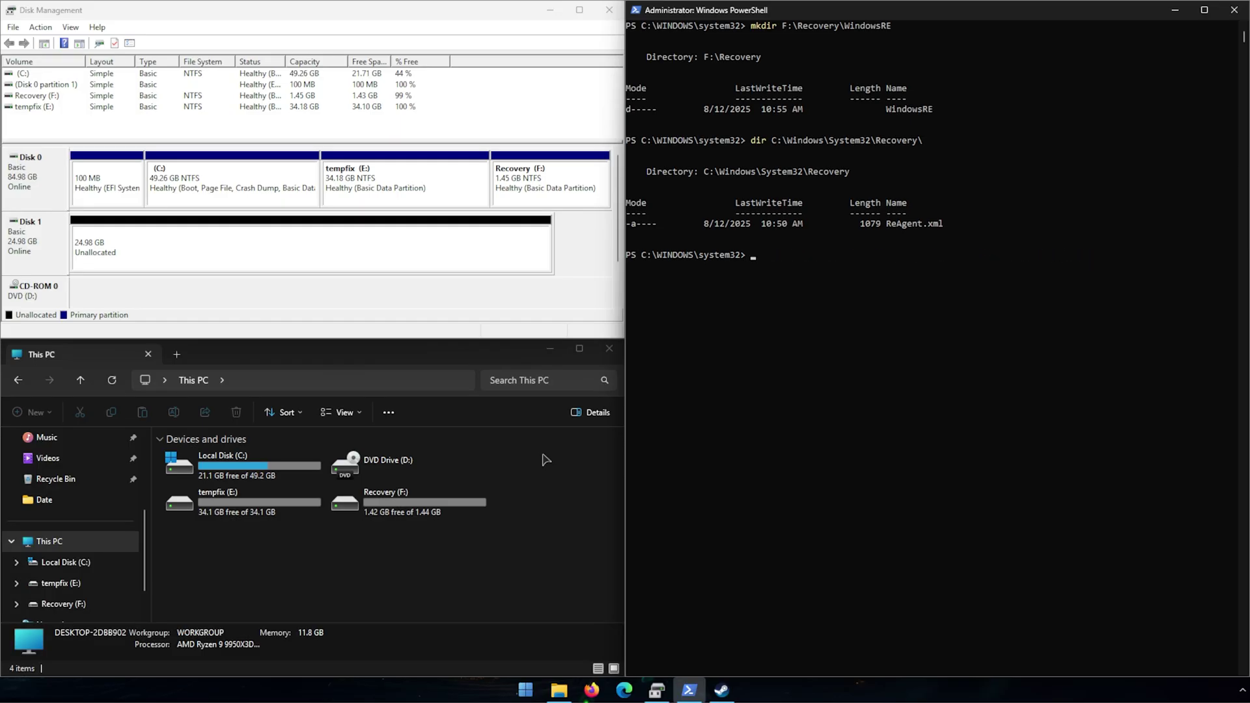
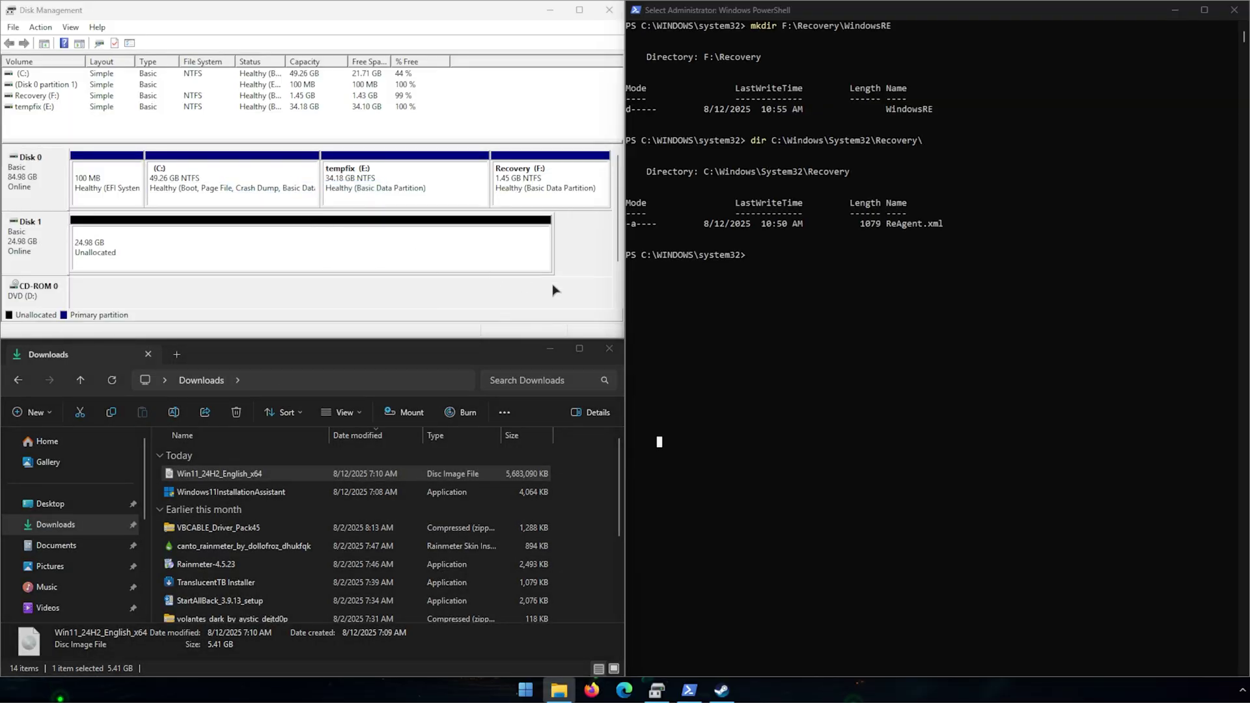
# Step: Mount the Win11_24H2_English_x64 disc image from the Downloads folder and accept the request to open it
pyautogui.click(879, 447)
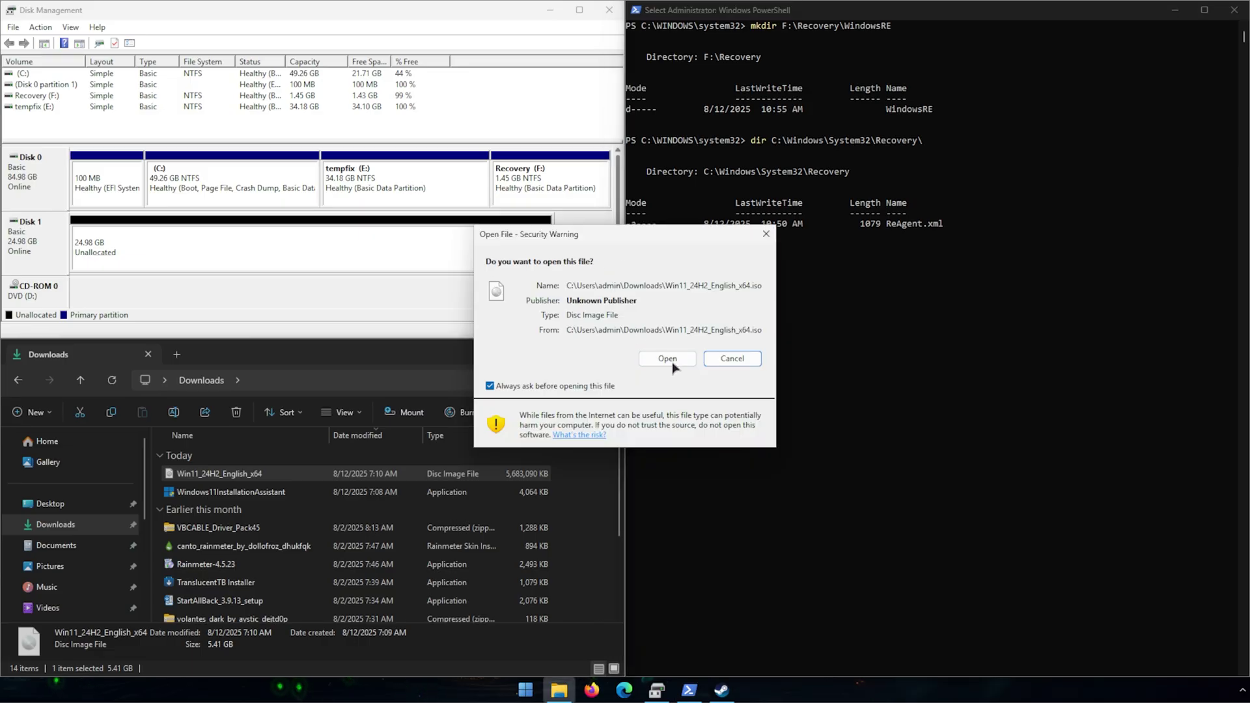
pyautogui.click(668, 359)
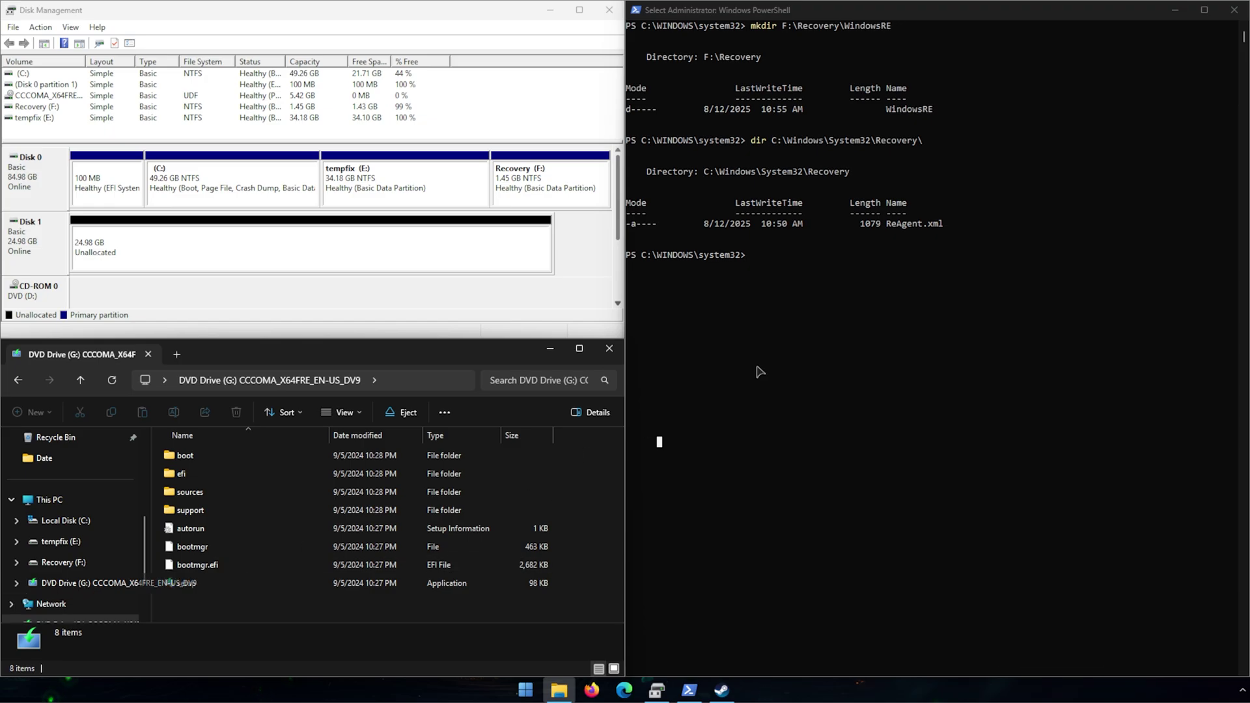
# Step: Run dism /Get-WimInfo /WimFile:G:\sources\install.wim in PowerShell and examine the Windows 11 Pro entry among the listed editions
pyautogui.click(788, 271)
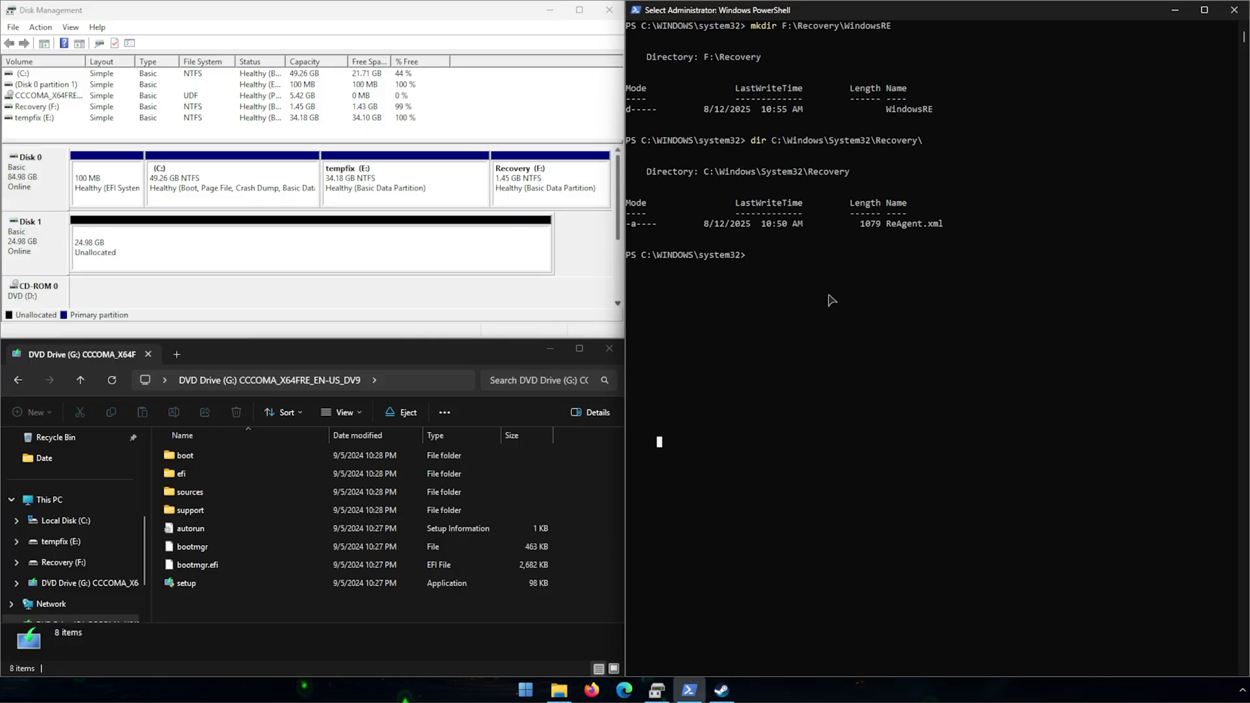
pyautogui.write('di')
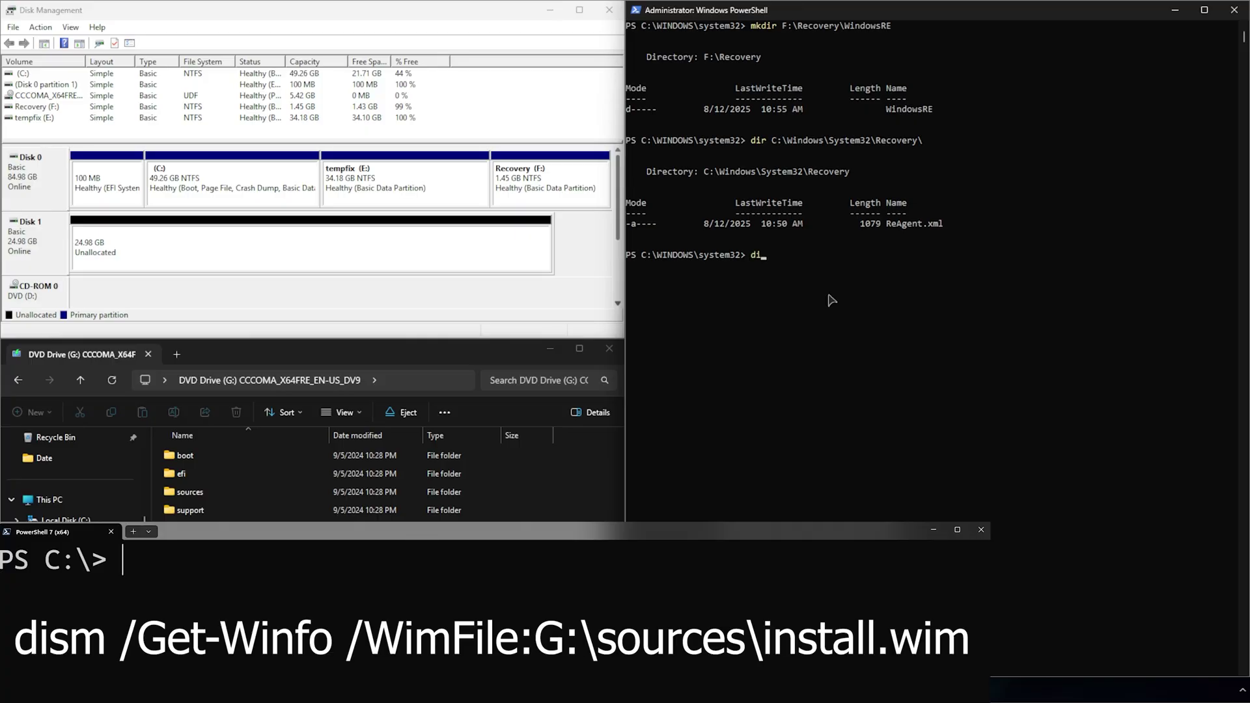
pyautogui.write('sm /Get-WimInfo /WimFile:G:\\sources\\')
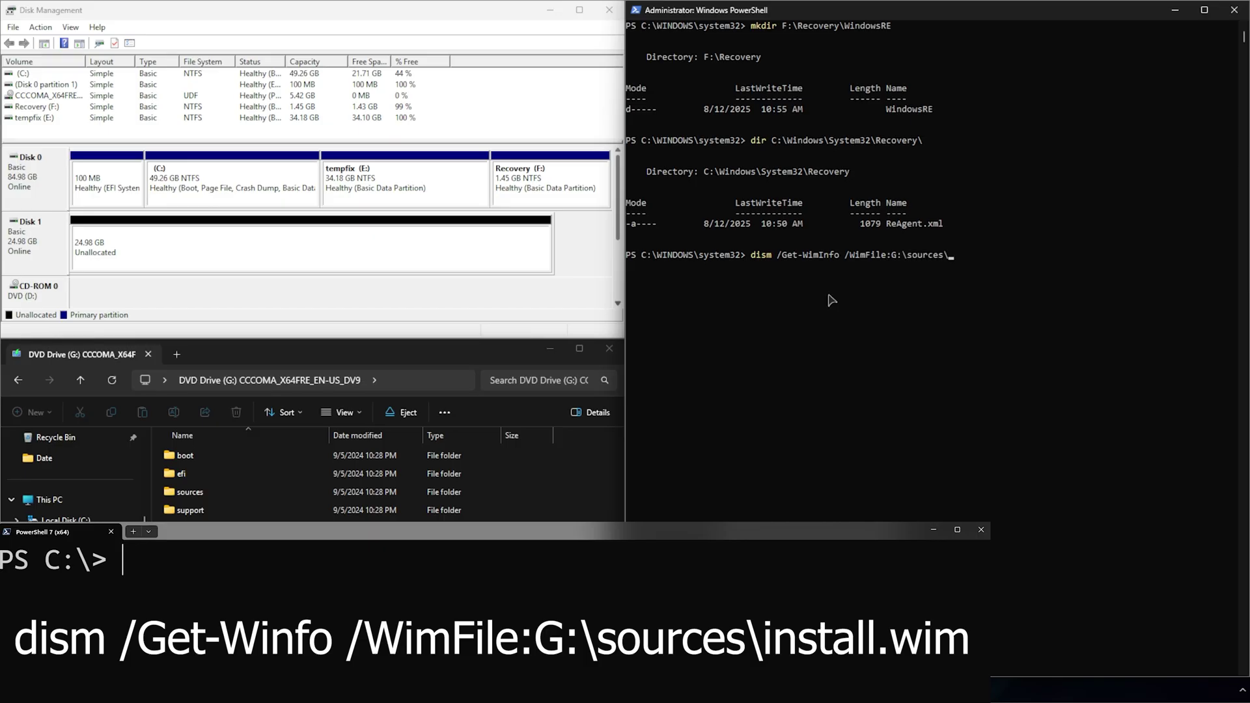
pyautogui.write('install.wim')
pyautogui.press('Return')
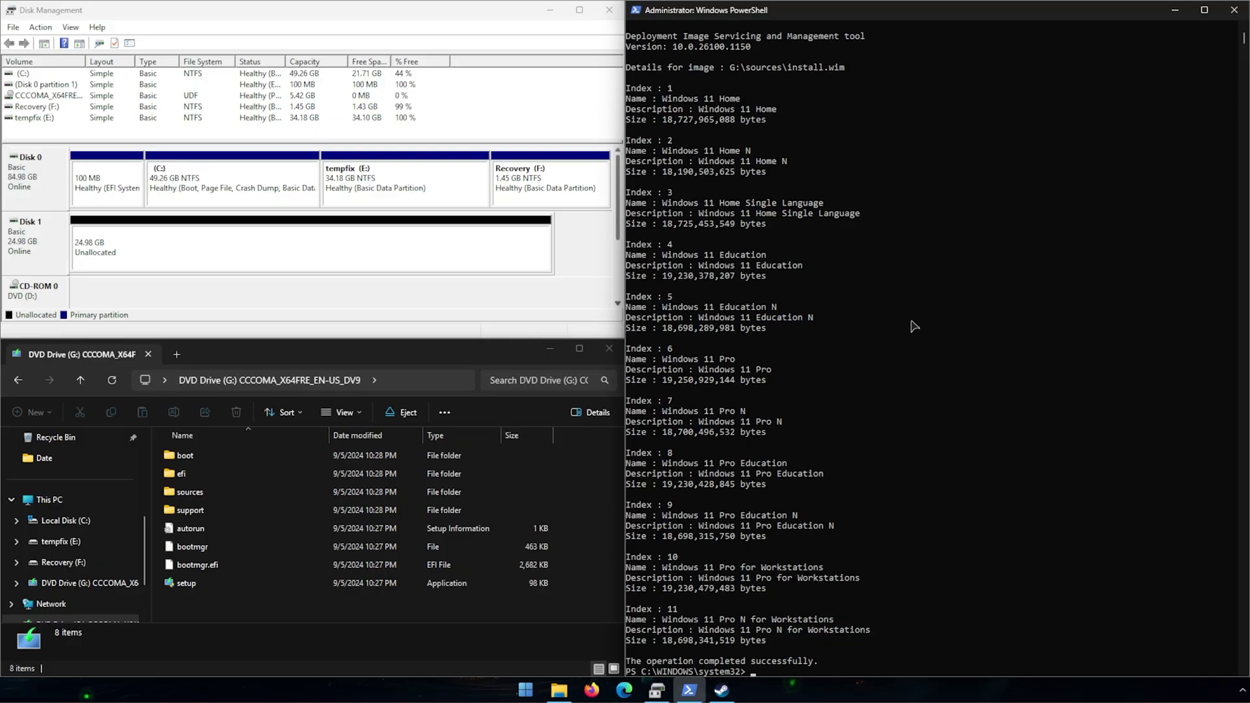
pyautogui.moveTo(629, 349); pyautogui.dragTo(732, 385)
pyautogui.click(817, 394)
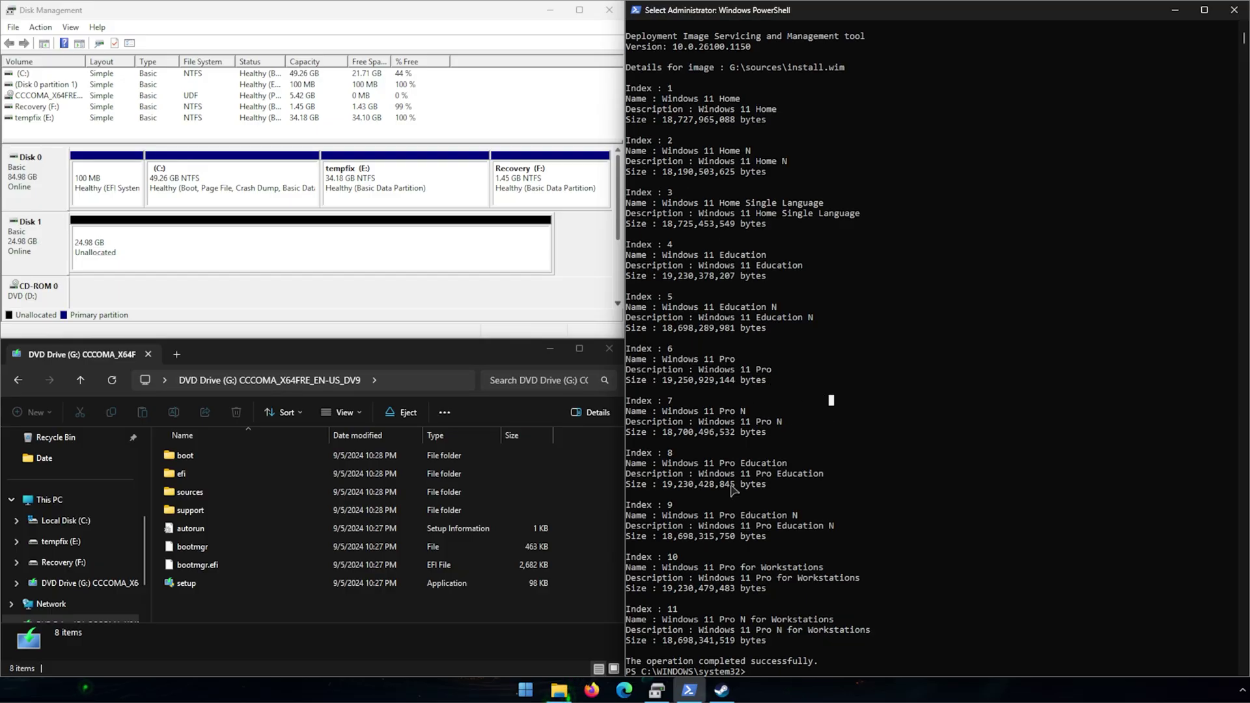
# Step: Run winver to check the installed Windows edition and compare it with the Index 6 entry in the image list
pyautogui.click(524, 691)
pyautogui.write('winver')
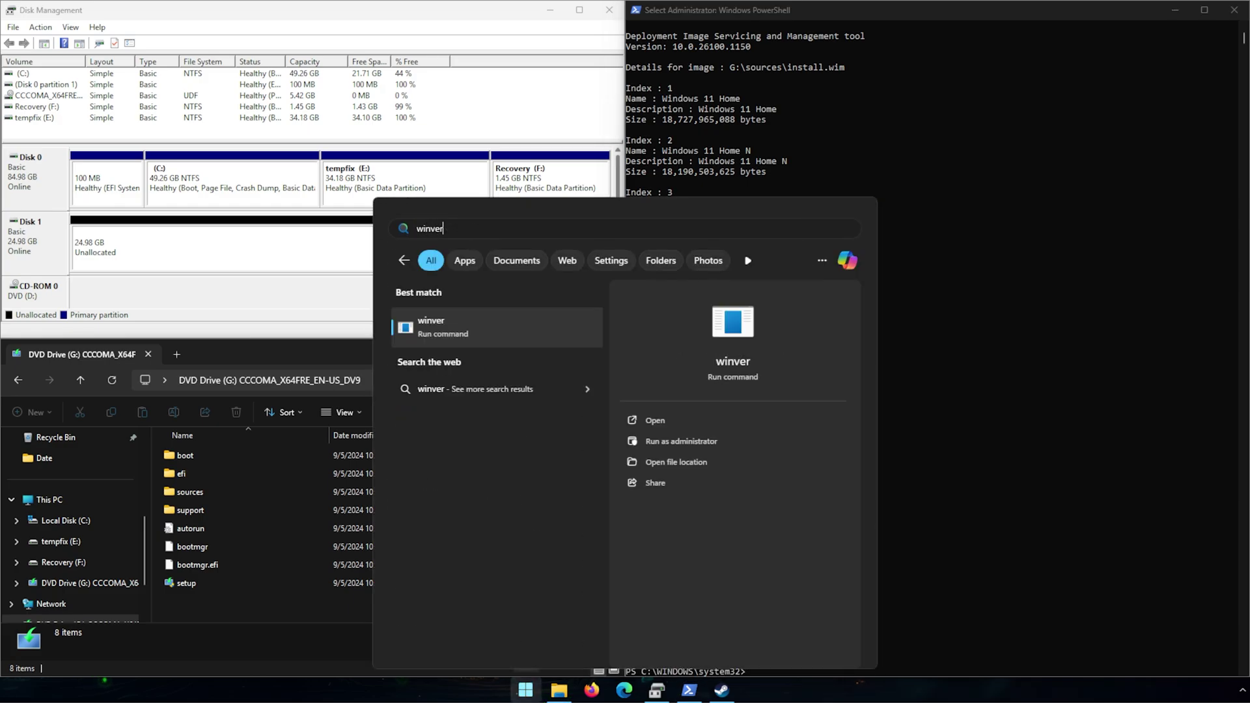
pyautogui.press('Return')
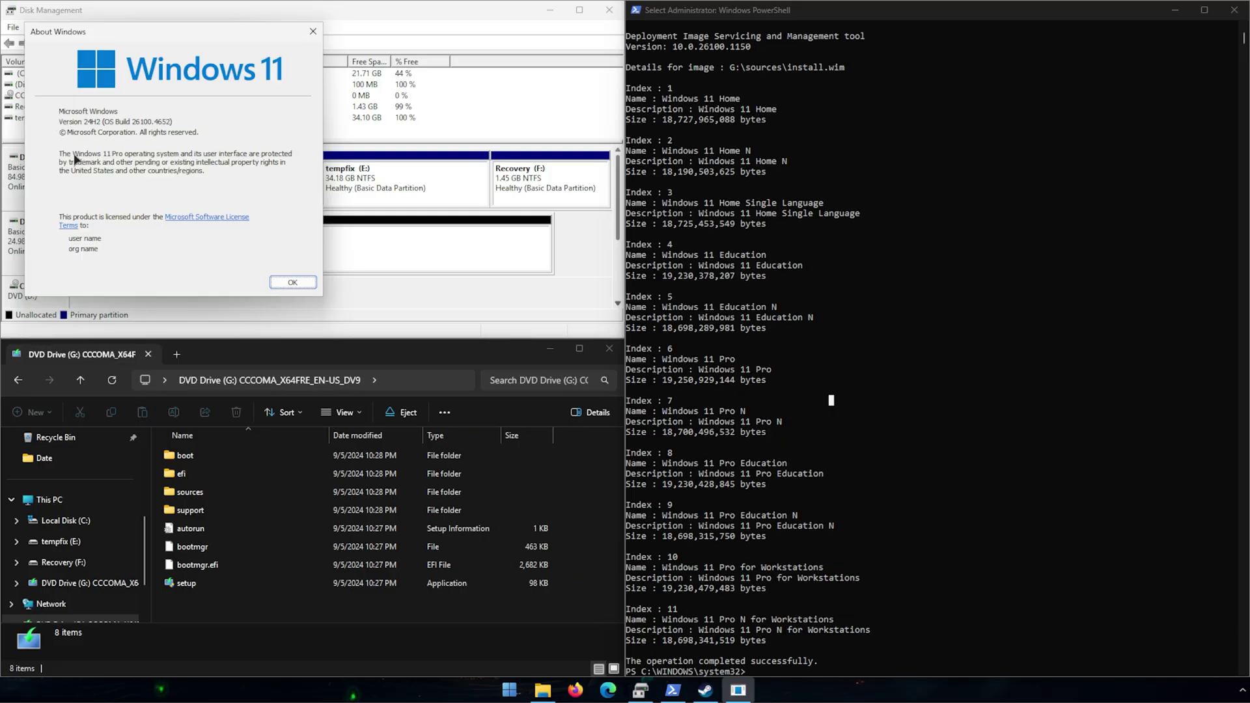
pyautogui.click(313, 32)
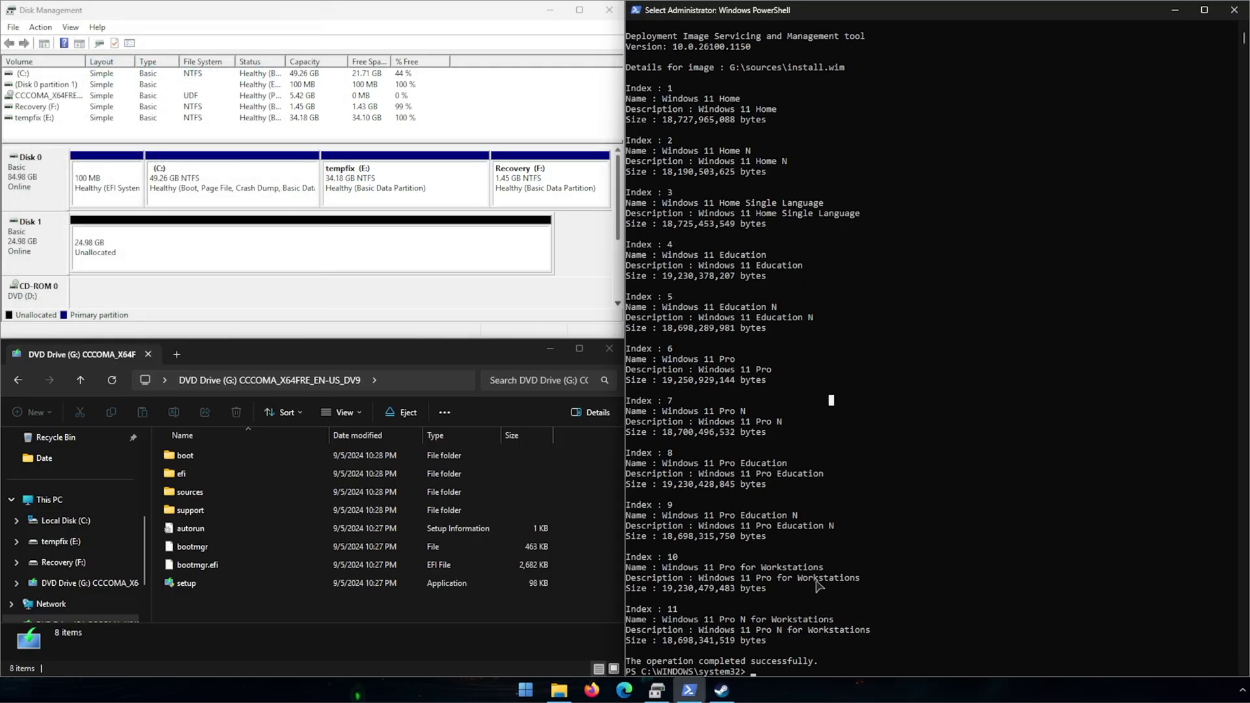
pyautogui.moveTo(781, 381); pyautogui.dragTo(626, 358)
pyautogui.moveTo(832, 384); pyautogui.dragTo(817, 392)
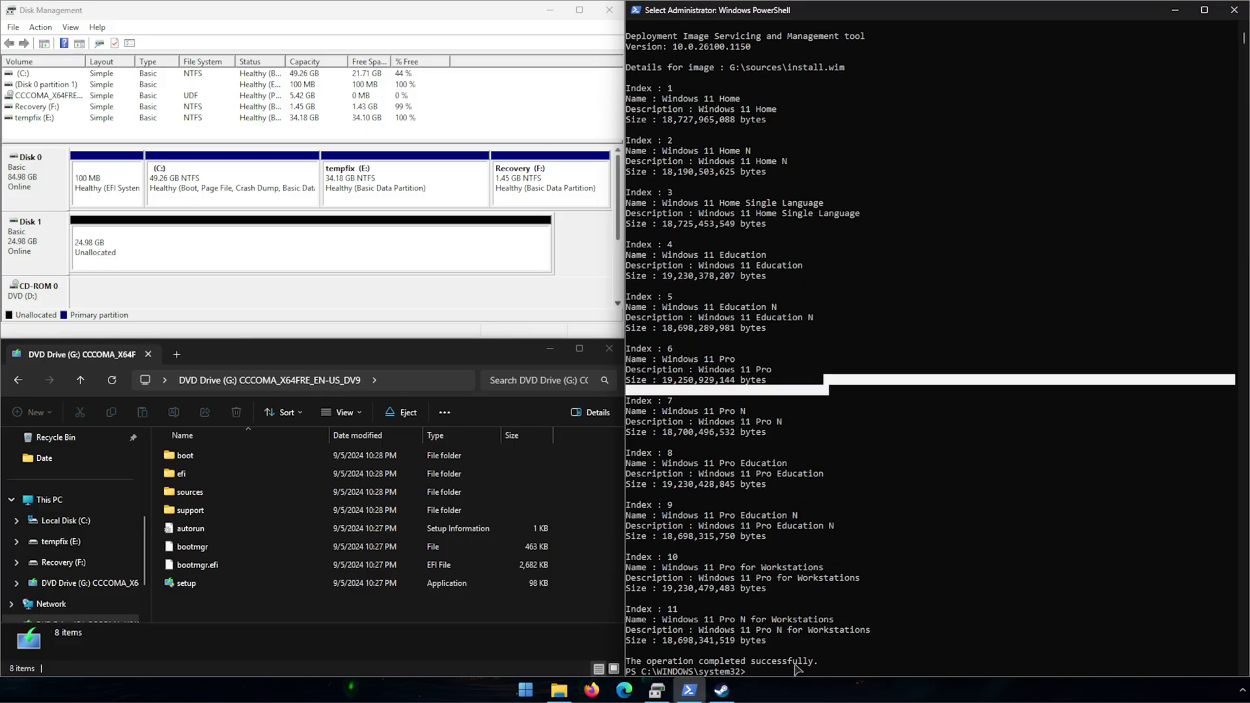
# Step: Create the folder E:\WIMTemp with mkdir in PowerShell
pyautogui.click(779, 671)
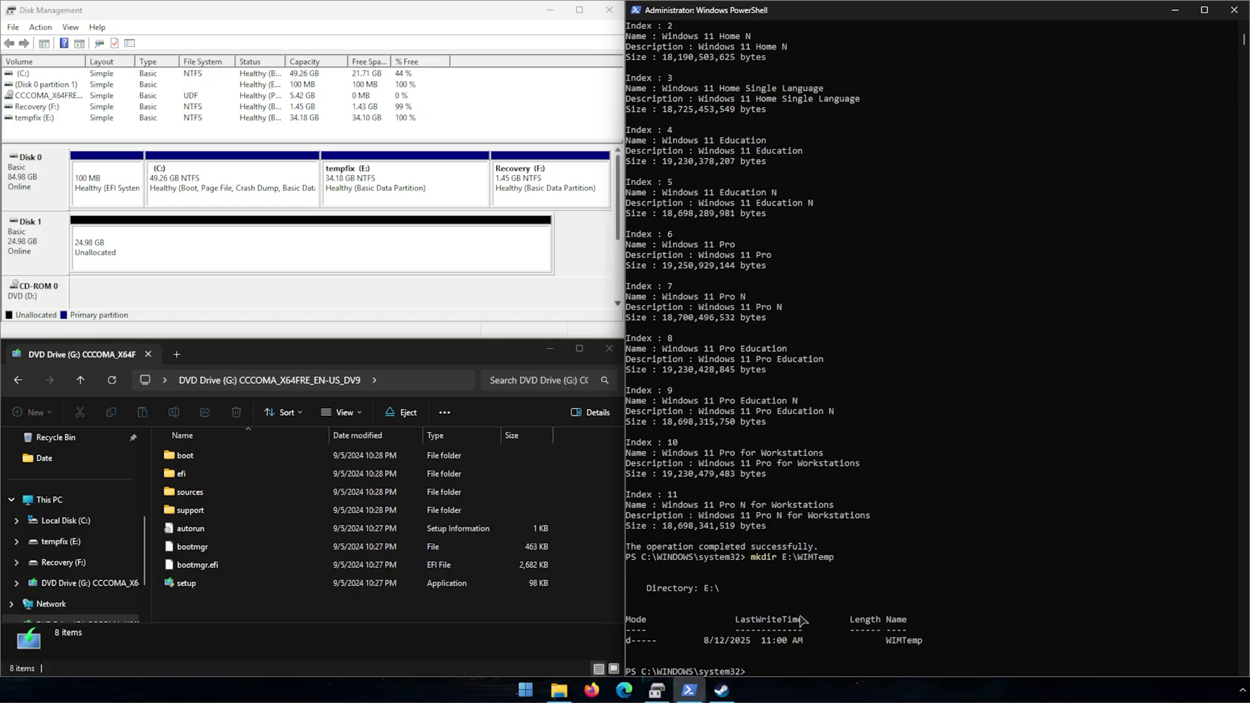
pyautogui.moveTo(922, 644); pyautogui.dragTo(745, 628)
pyautogui.click(753, 672)
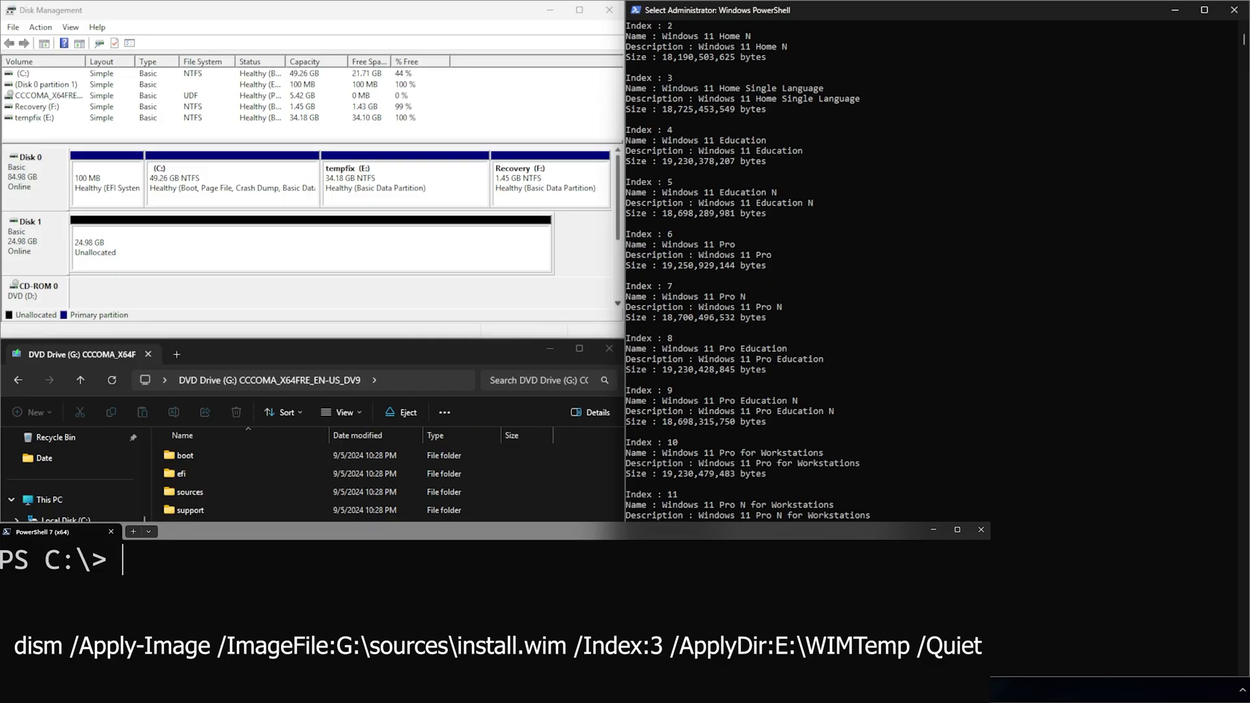
# Step: Extract the Windows 11 Pro image with dism /Apply-Image /ImageFile:G:\sources\install.wim /Index:6 /ApplyDir:E:\WIMTemp /Quiet
pyautogui.press('Escape')
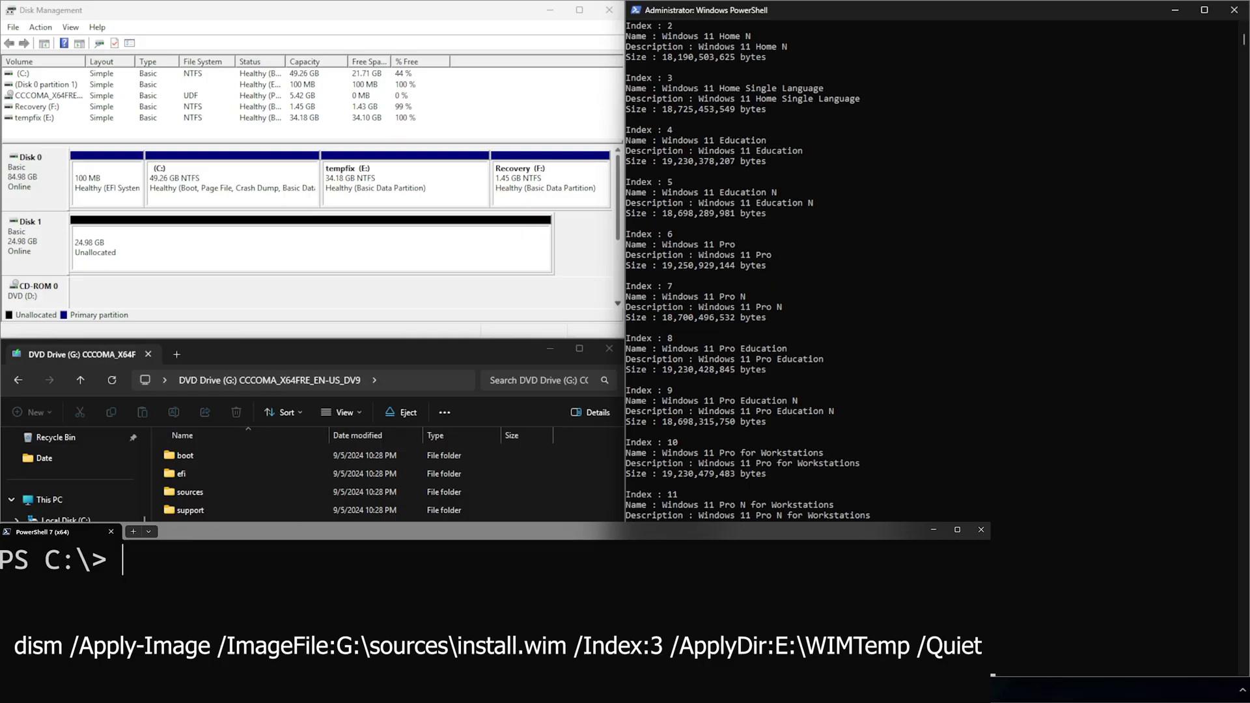
pyautogui.write('l.wim /Index:6')
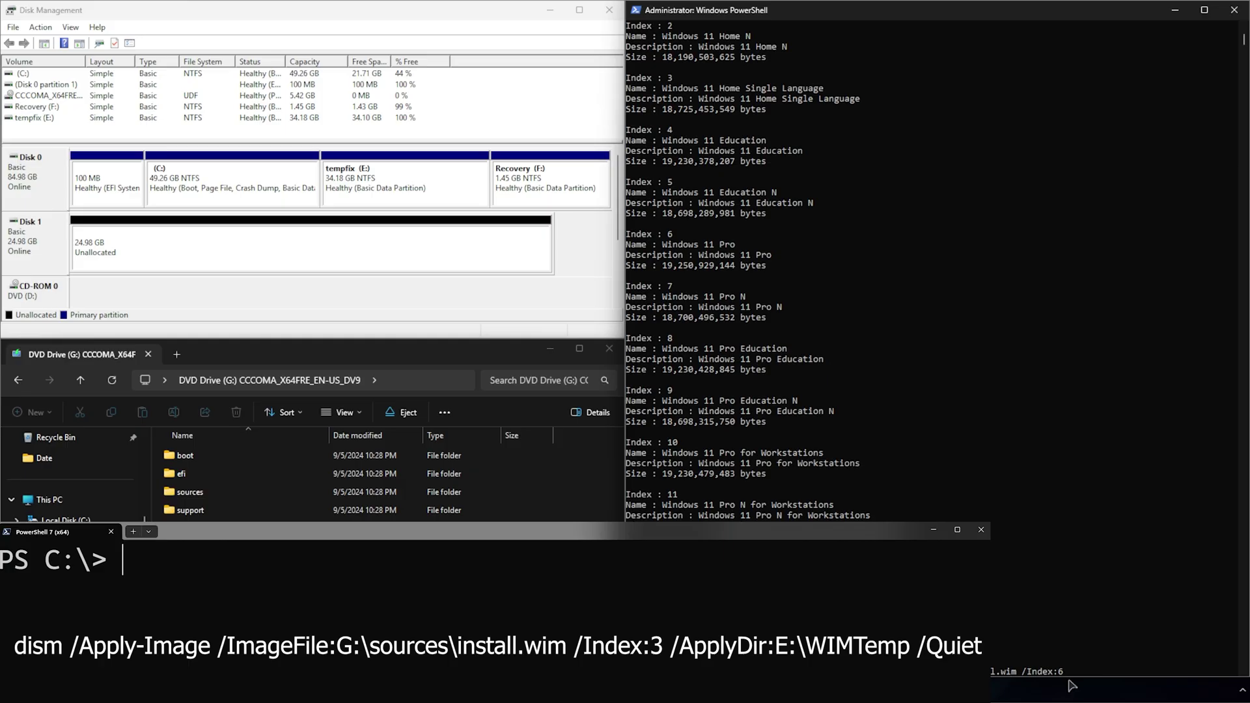
pyautogui.write(' /ApplyDir:E:\\WIMTemp /Quiet')
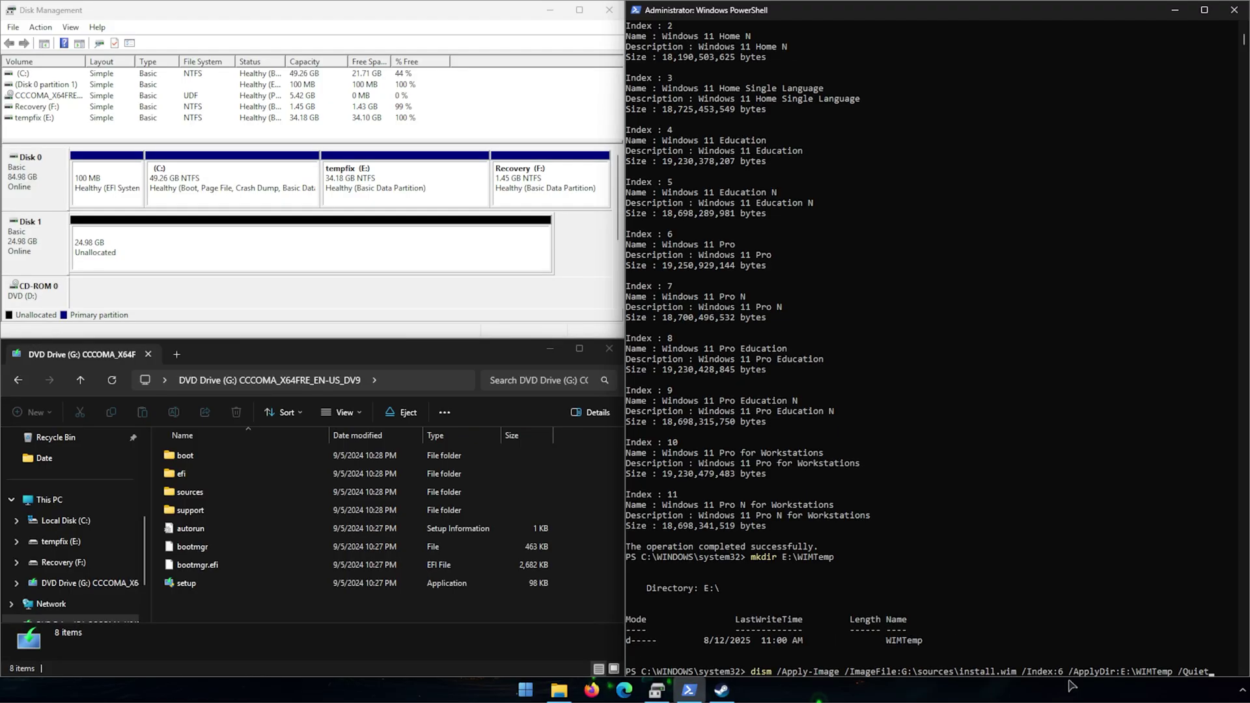
pyautogui.press('Return')
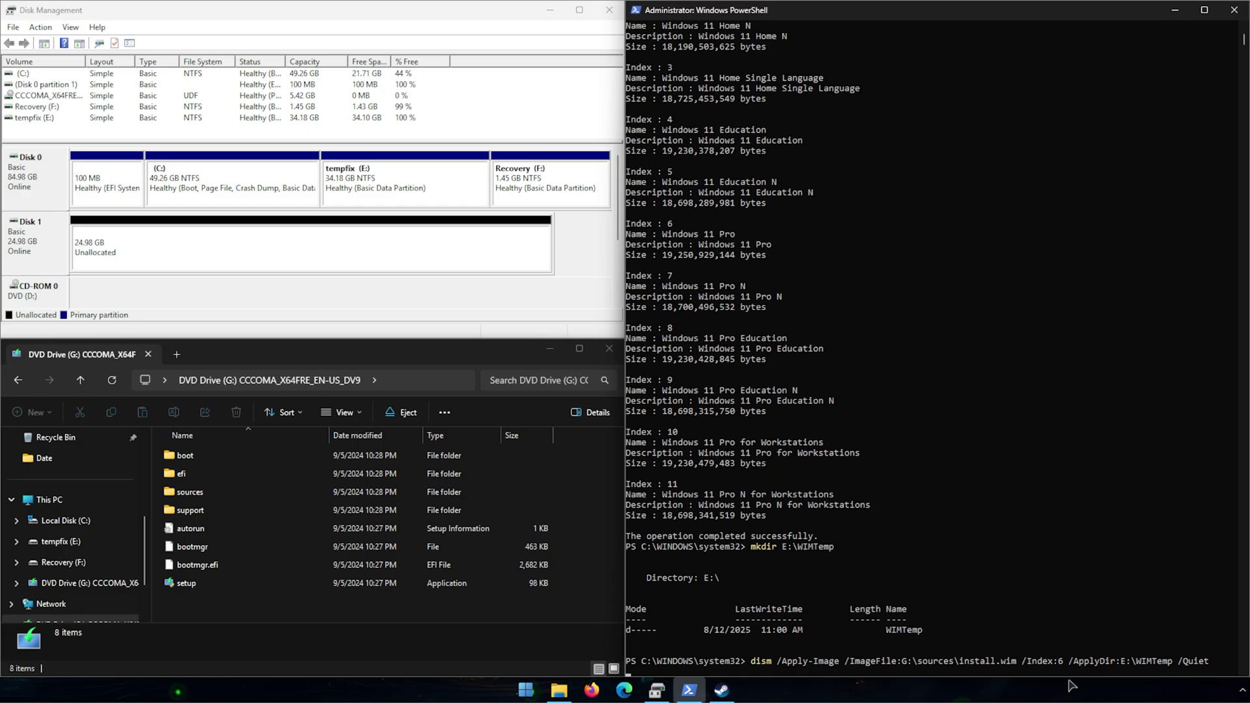
pyautogui.press('Return')
# Step: Copy "E:\WIMTemp\Windows\System32\Recovery\Winre.wim" to F:\Recovery\WindowsRE\ in PowerShell
pyautogui.click(784, 674)
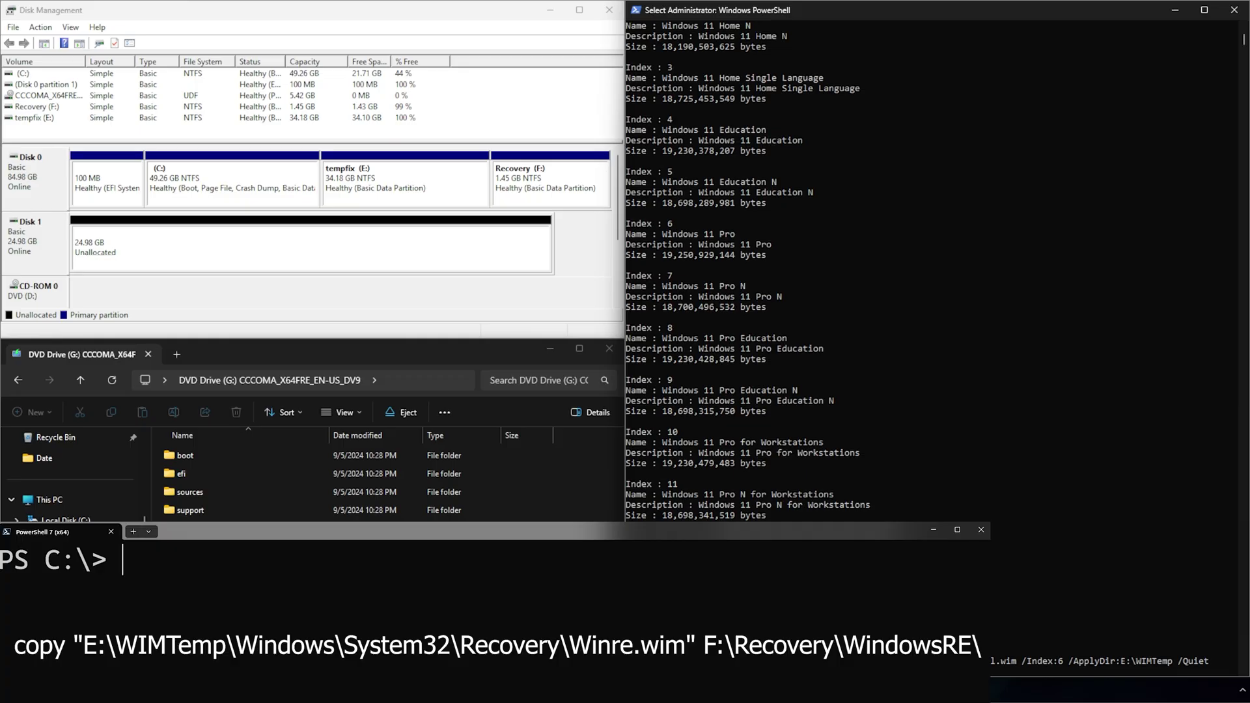
pyautogui.press('Escape')
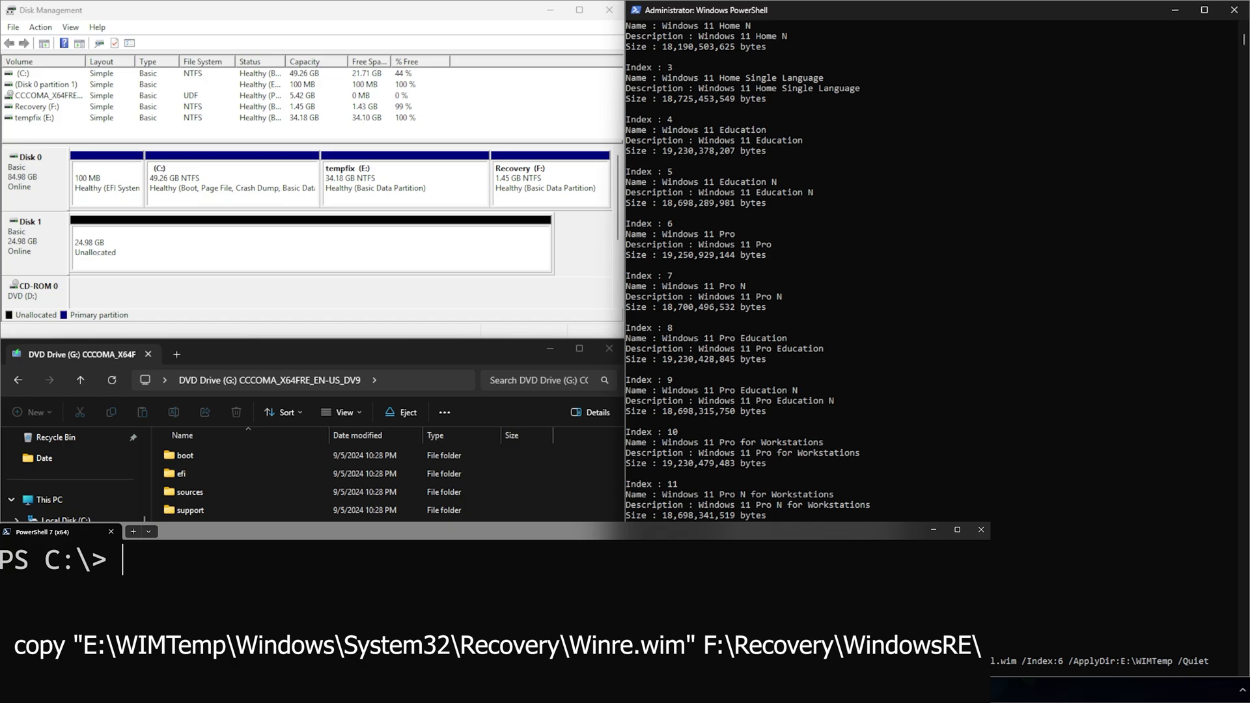
pyautogui.write('re.wim" F:\\Recovery\\WindowsRE\\')
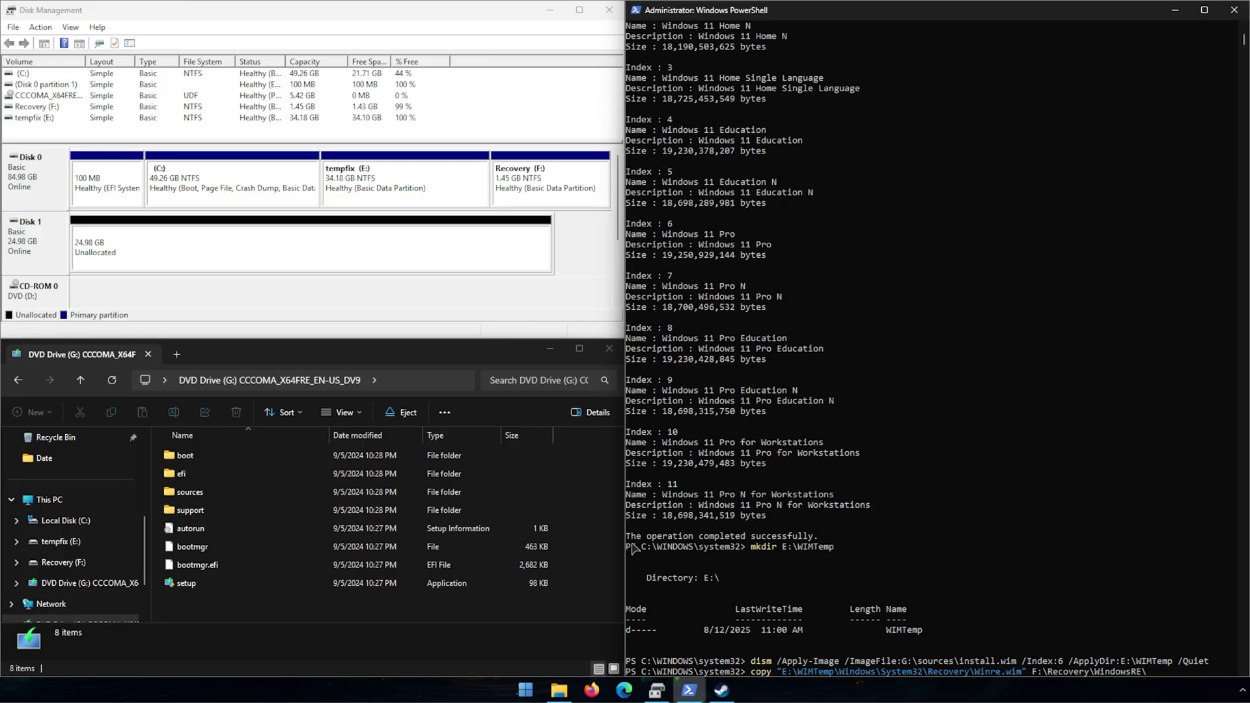
pyautogui.press('Return')
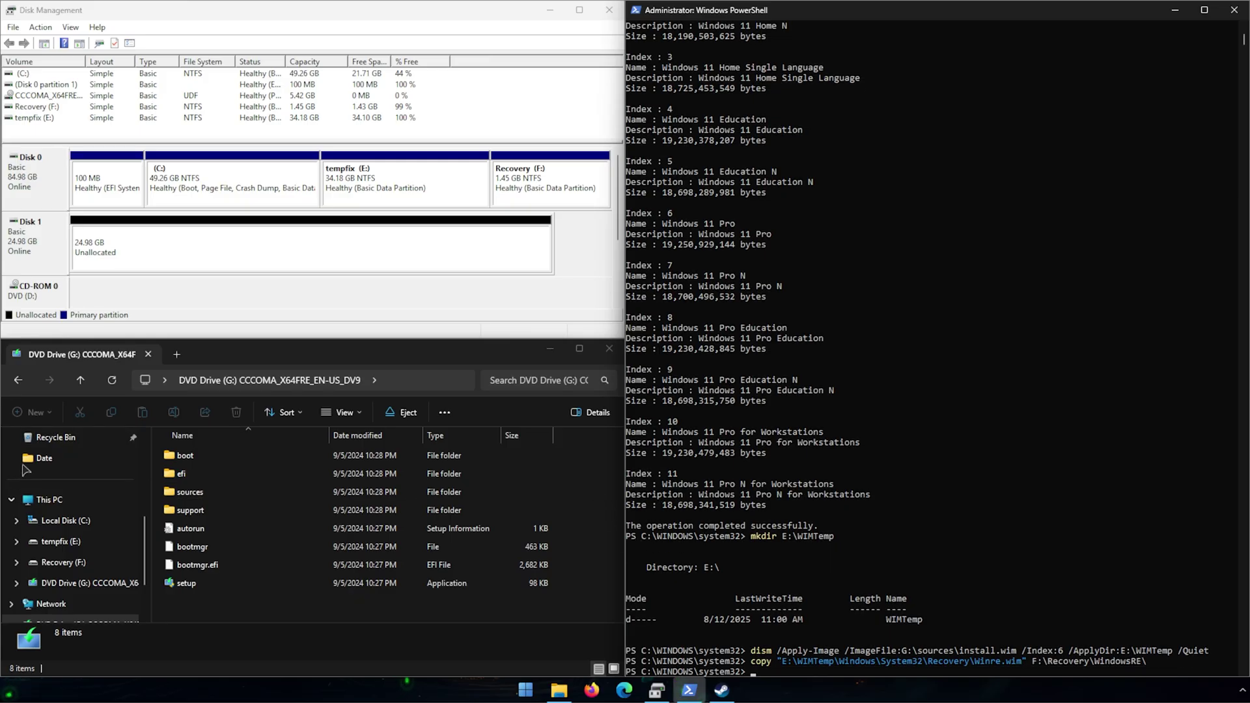
# Step: Open F:\Recovery\WindowsRE in a new File Explorer tab to check for Winre.wim, and return to the DVD drive tab
pyautogui.click(177, 354)
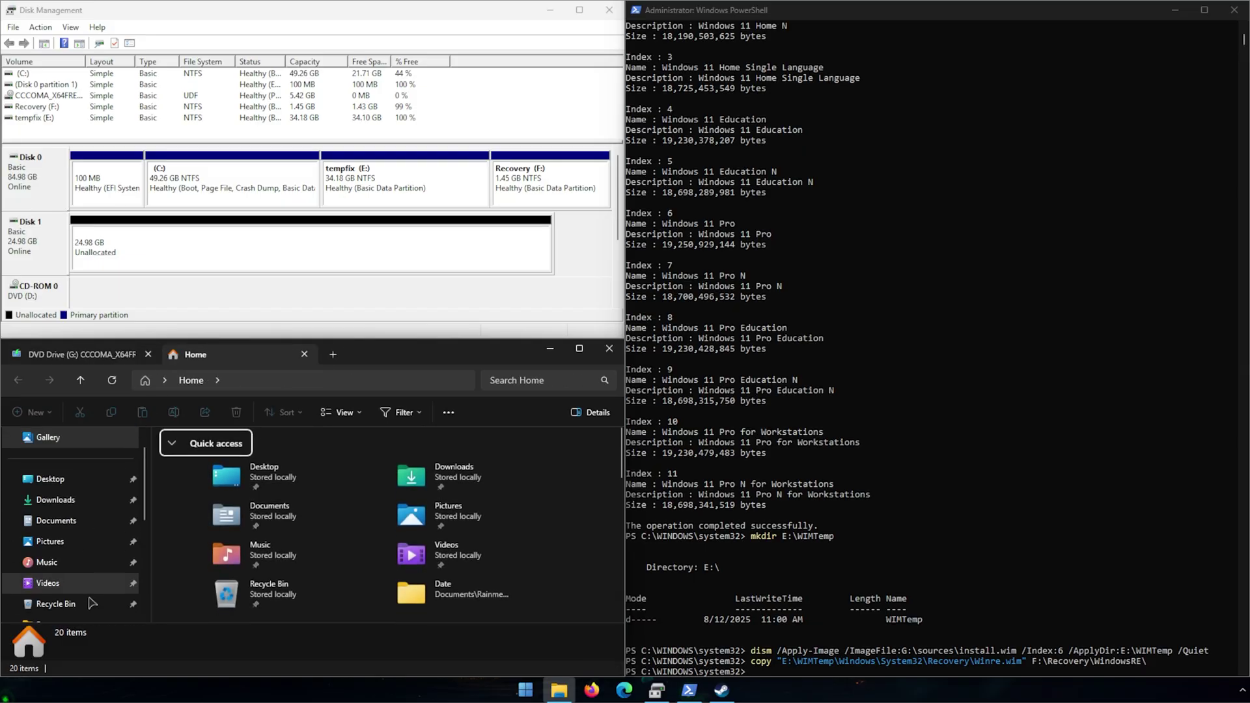
pyautogui.click(71, 520)
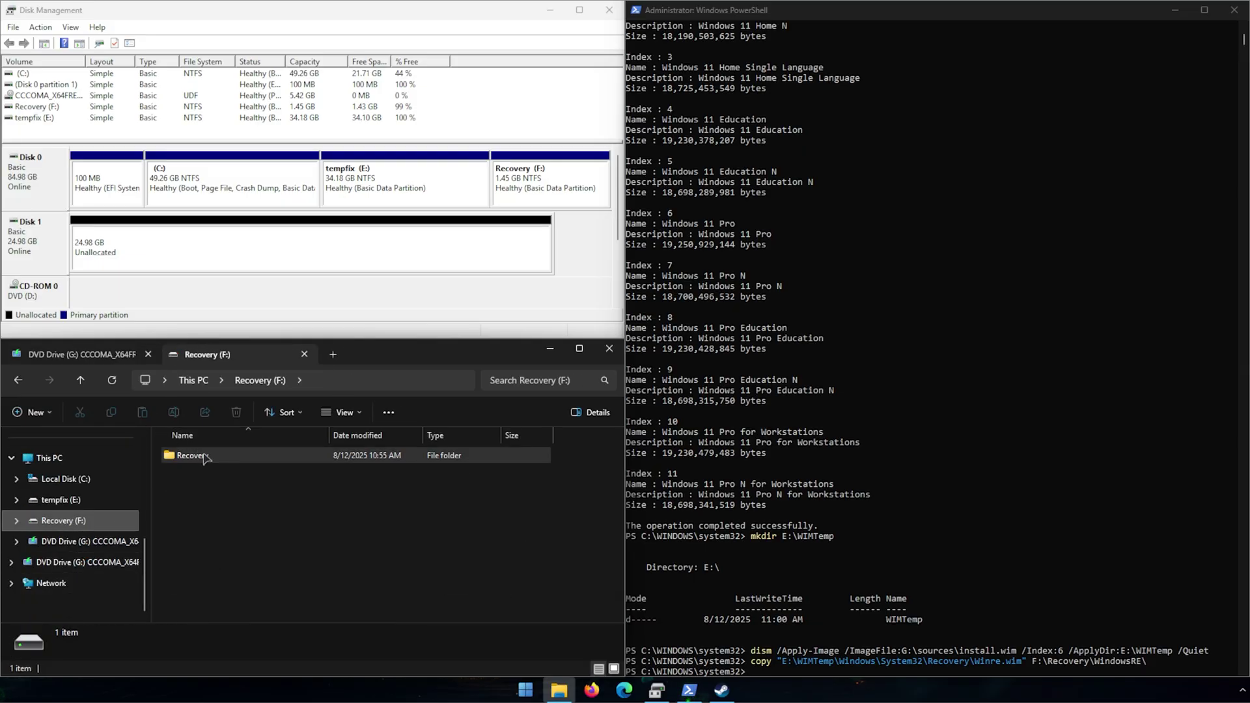
pyautogui.doubleClick(195, 455)
pyautogui.doubleClick(202, 455)
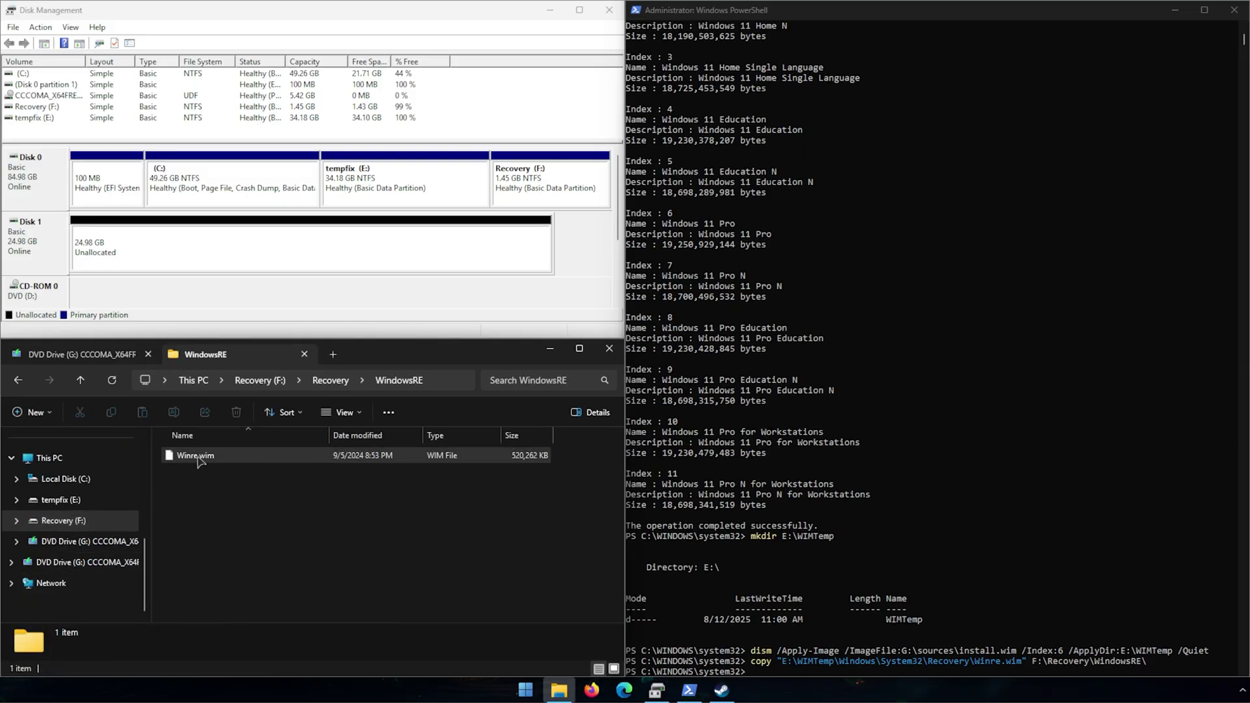
pyautogui.click(101, 357)
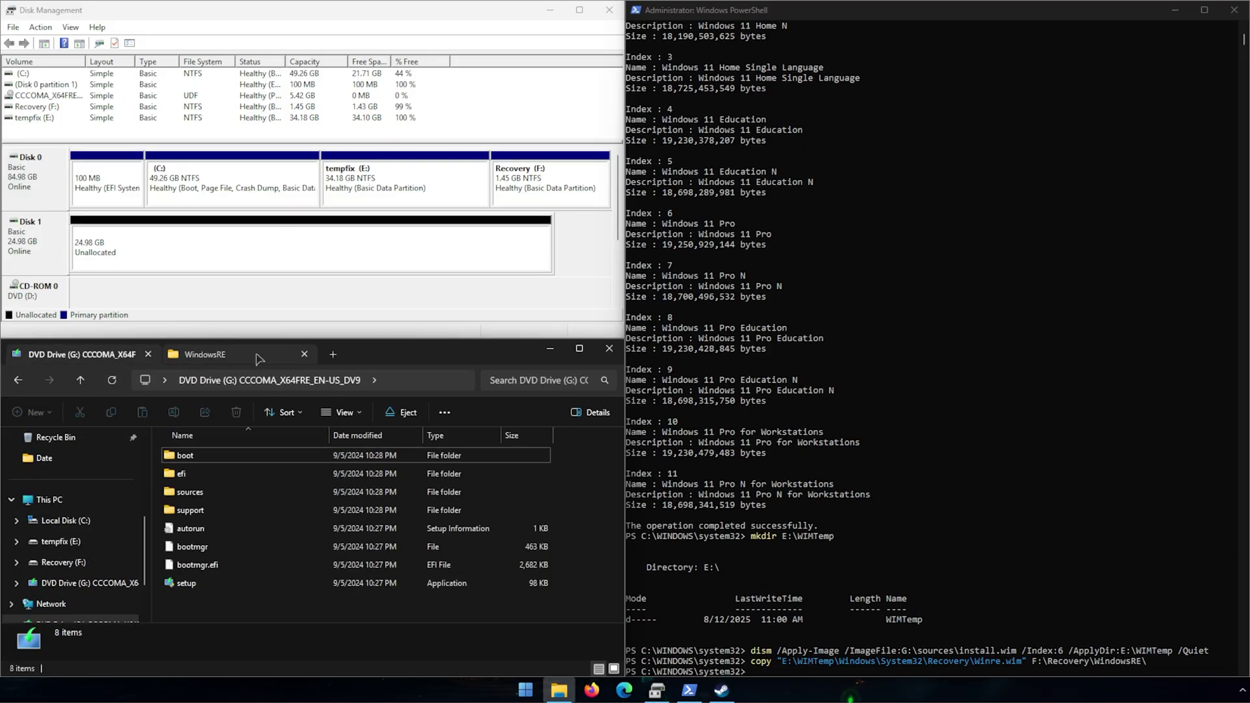
# Step: Register the recovery image with reagentc /setreimage /path F:\Recovery\WindowsRE\ and enable Windows RE with reagentc /enable
pyautogui.scroll(-2, 734, 615)
pyautogui.click(733, 615)
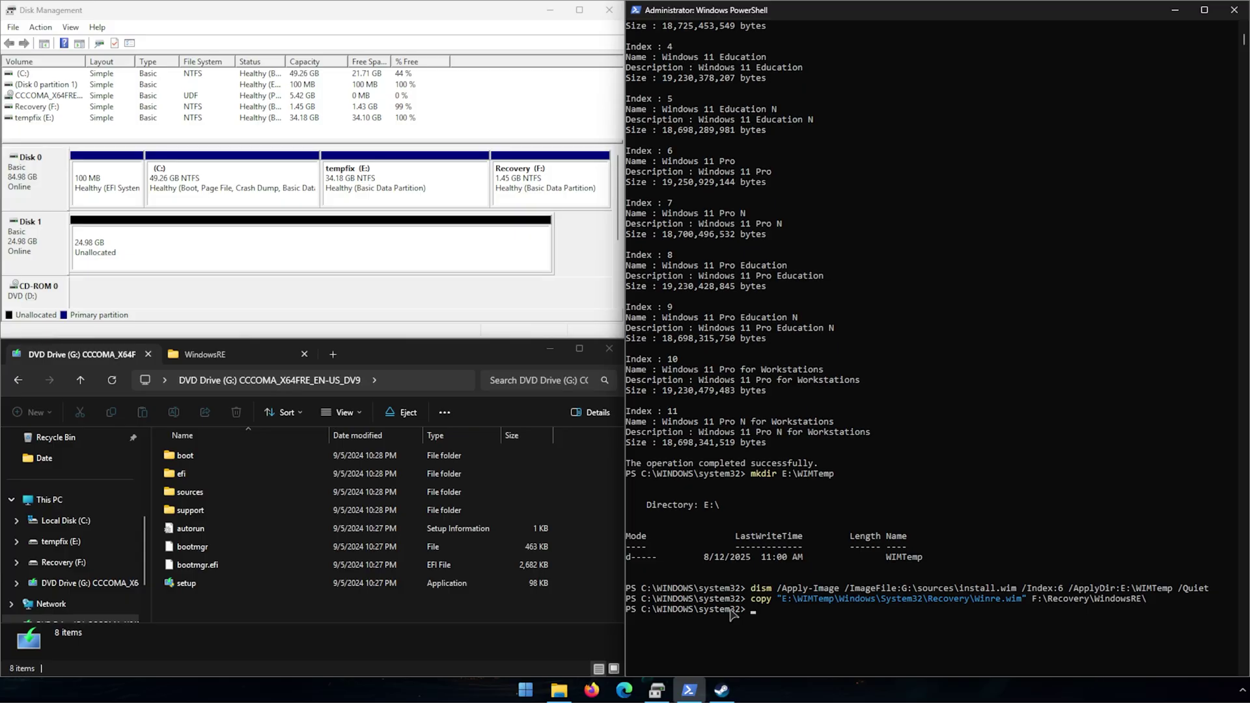
pyautogui.scroll(2, 734, 615)
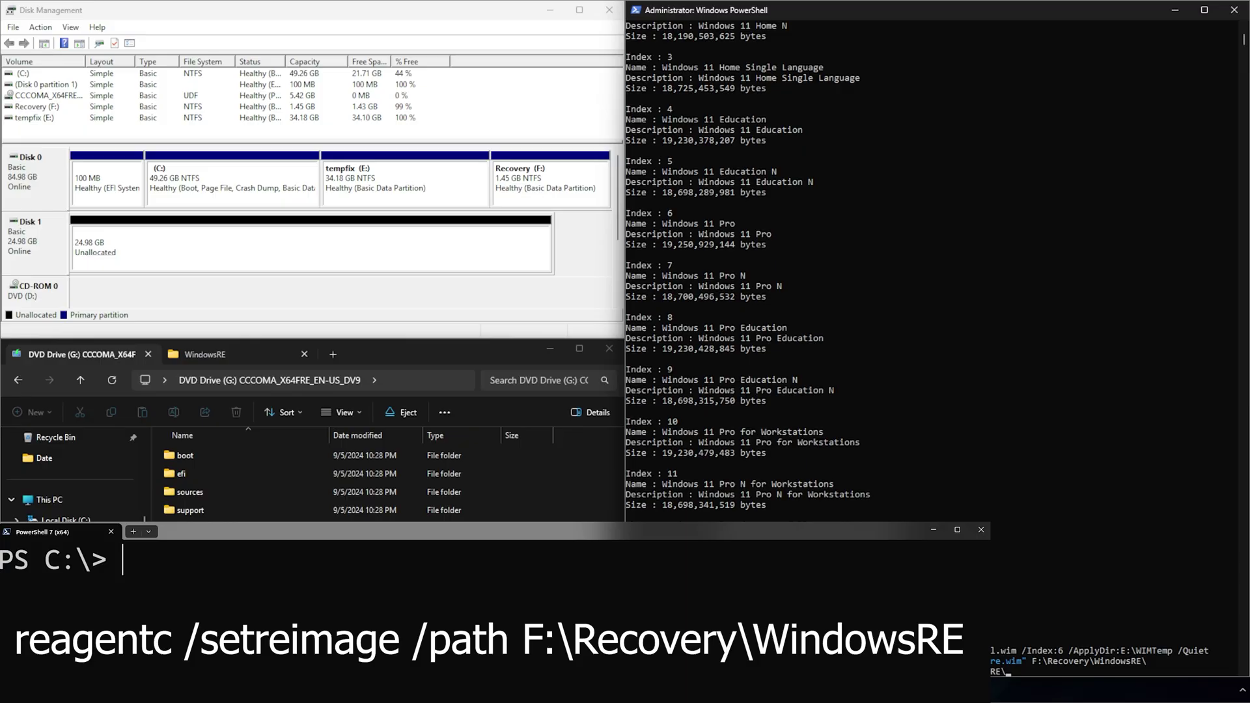
pyautogui.press('Return')
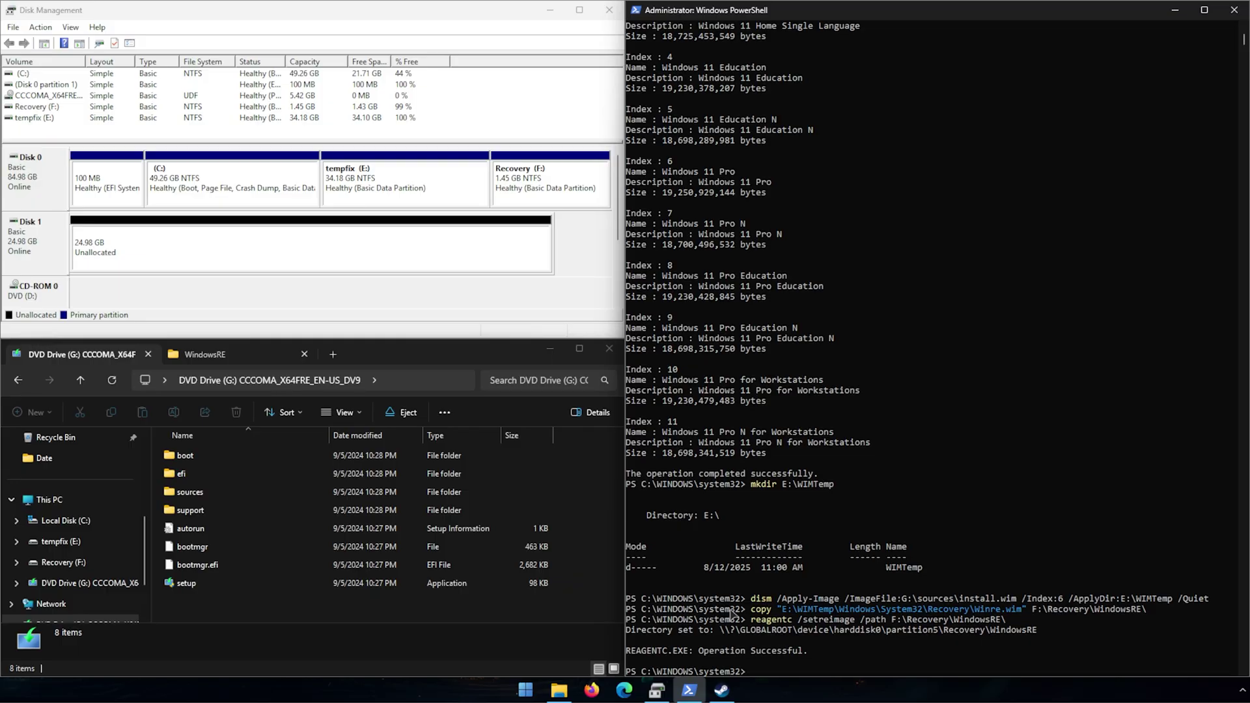
pyautogui.write('reagentc /enable')
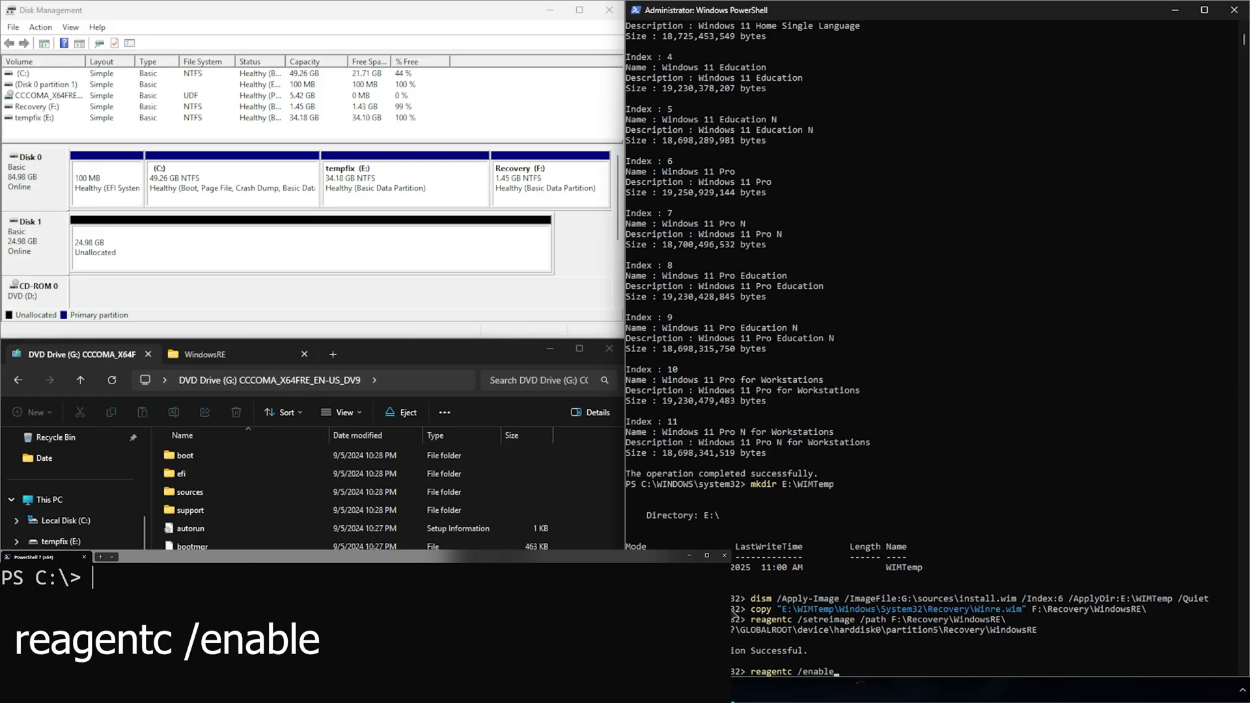
pyautogui.press('Return')
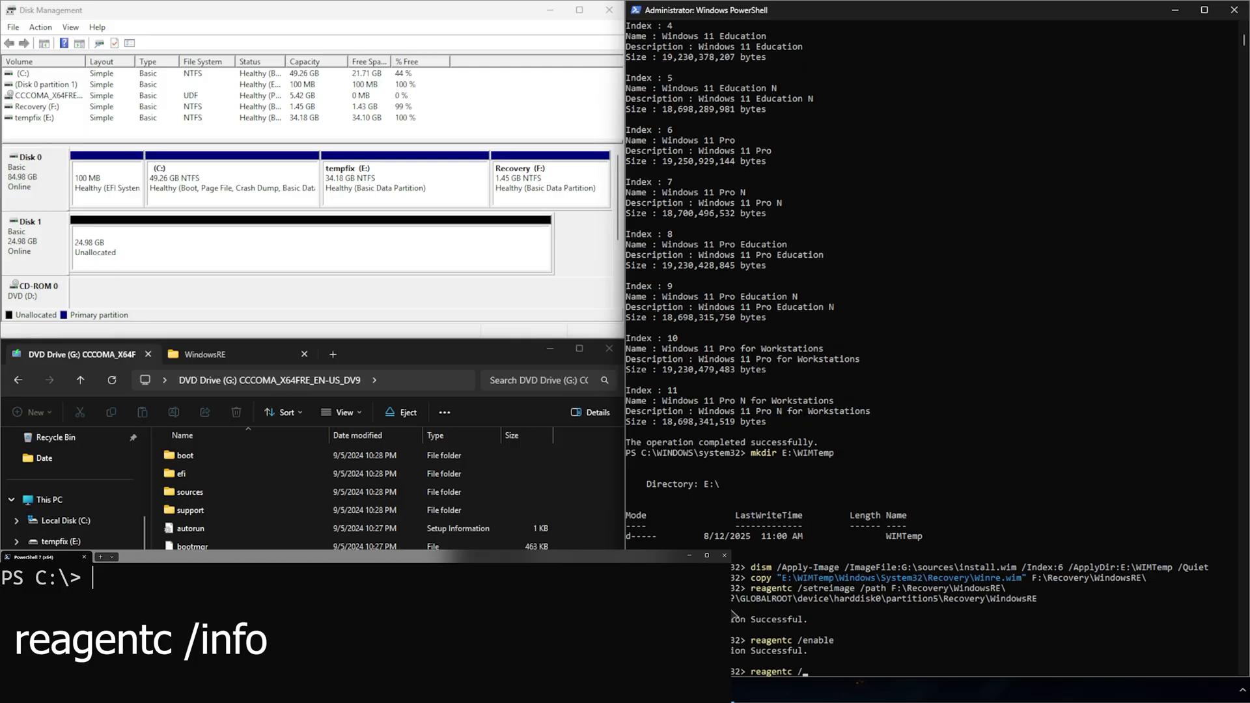
# Step: Run reagentc /info to examine the Windows RE status and location, and close the PowerShell window
pyautogui.write('reagentc /info')
pyautogui.press('Return')
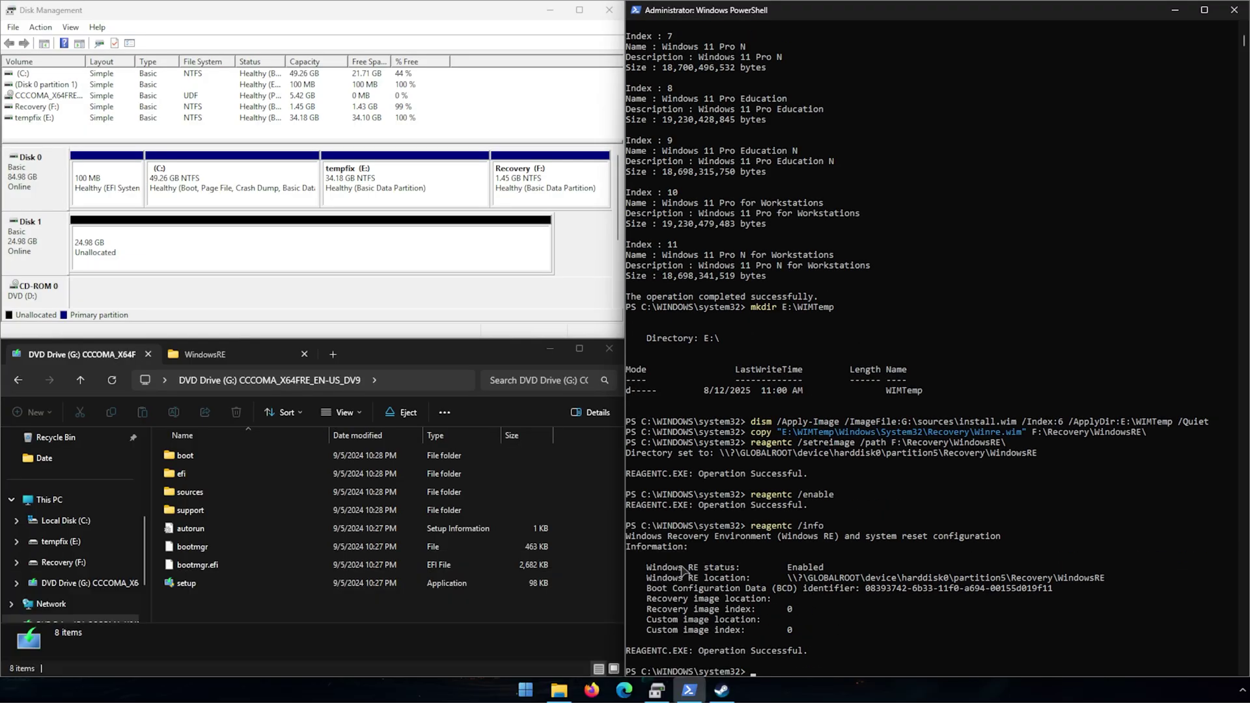
pyautogui.moveTo(647, 565); pyautogui.dragTo(905, 660)
pyautogui.click(905, 660)
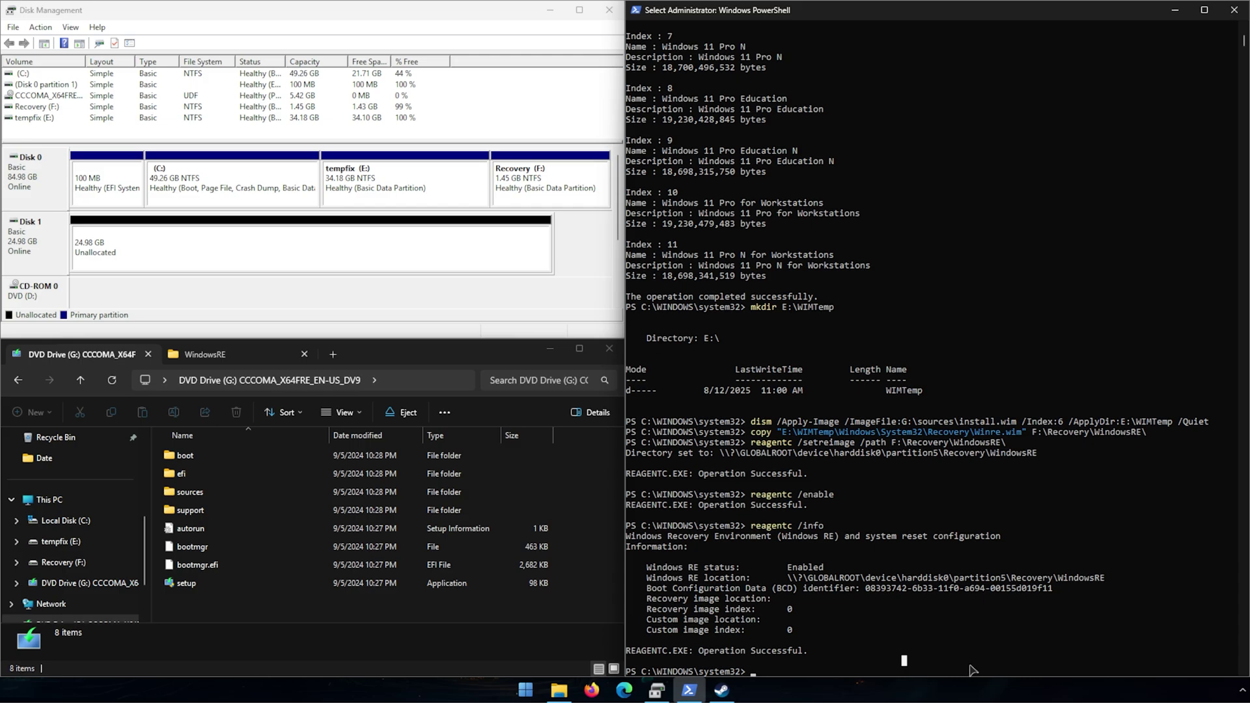
pyautogui.scroll(1, 898, 191)
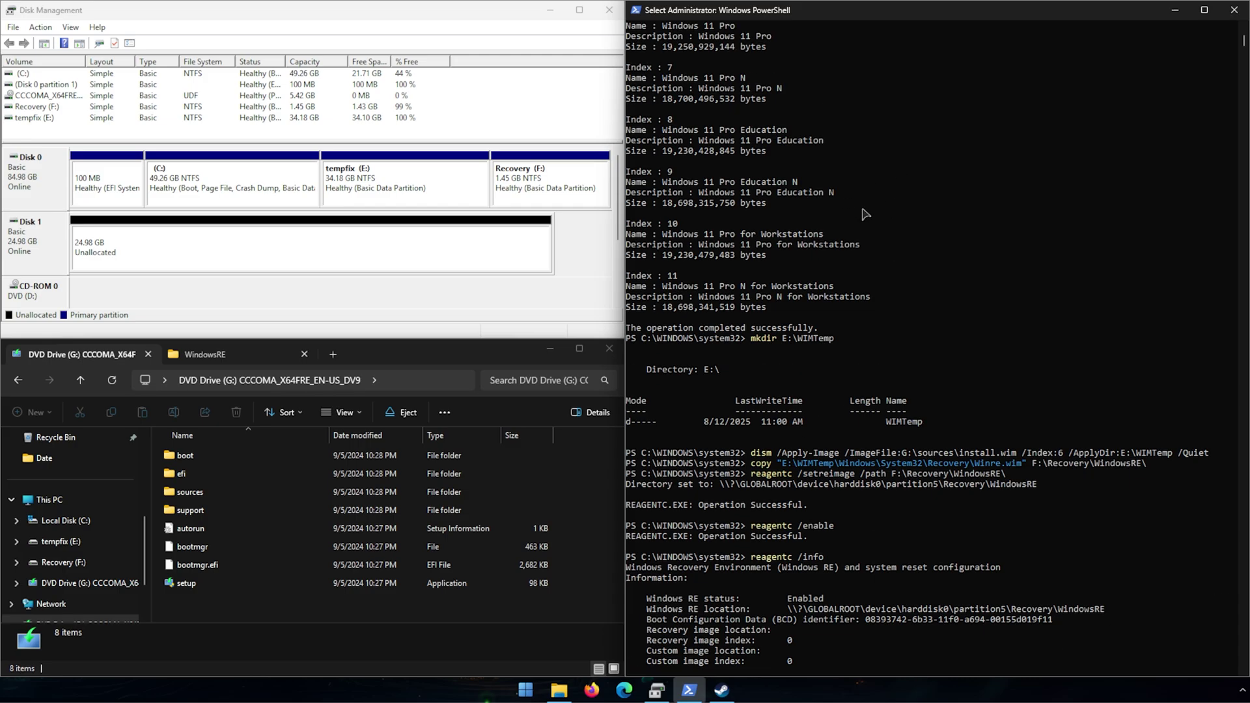
pyautogui.scroll(-7, 936, 319)
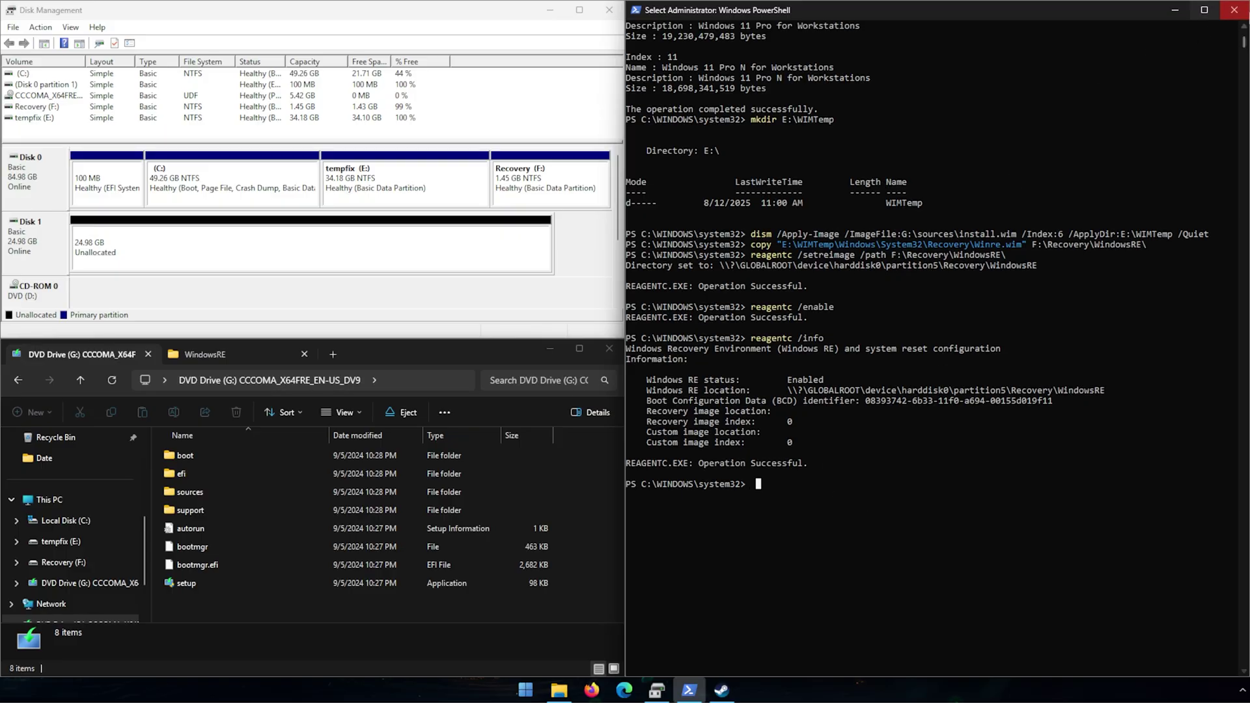
pyautogui.click(1233, 10)
pyautogui.click(559, 272)
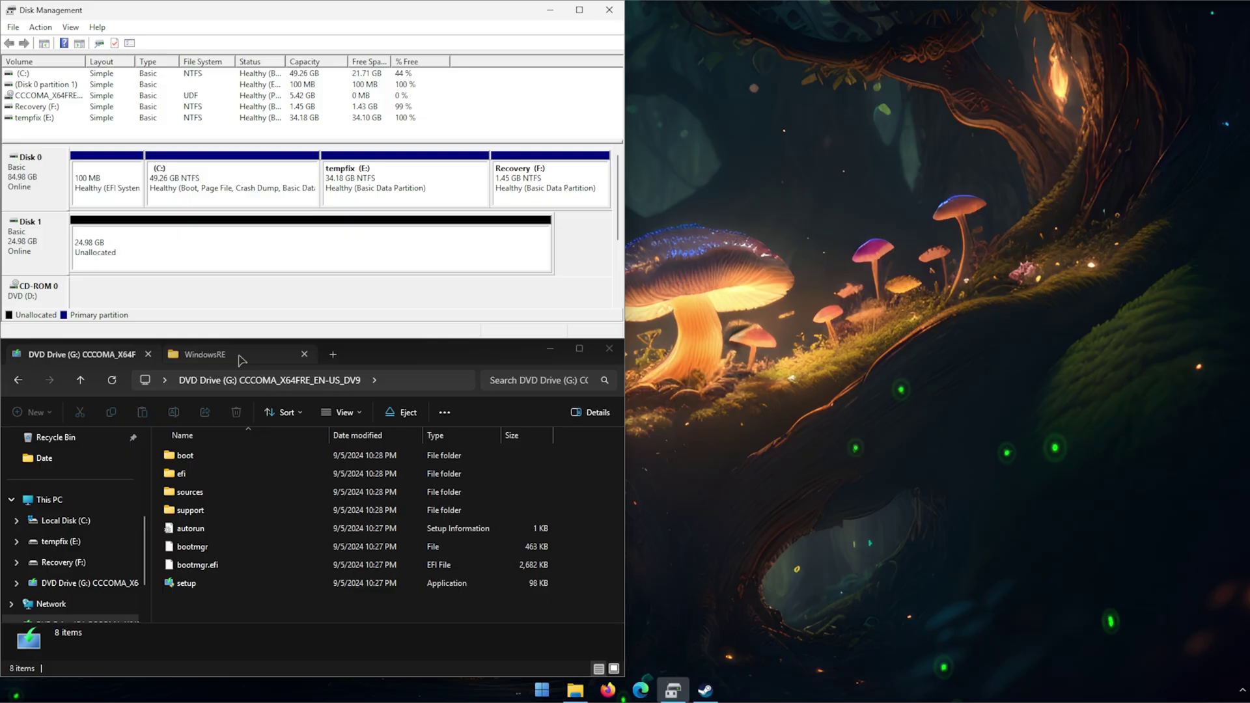
# Step: Inspect the extracted Windows folder inside WIMTemp on the tempfix (E:) drive, and close that File Explorer tab
pyautogui.click(205, 354)
pyautogui.click(58, 499)
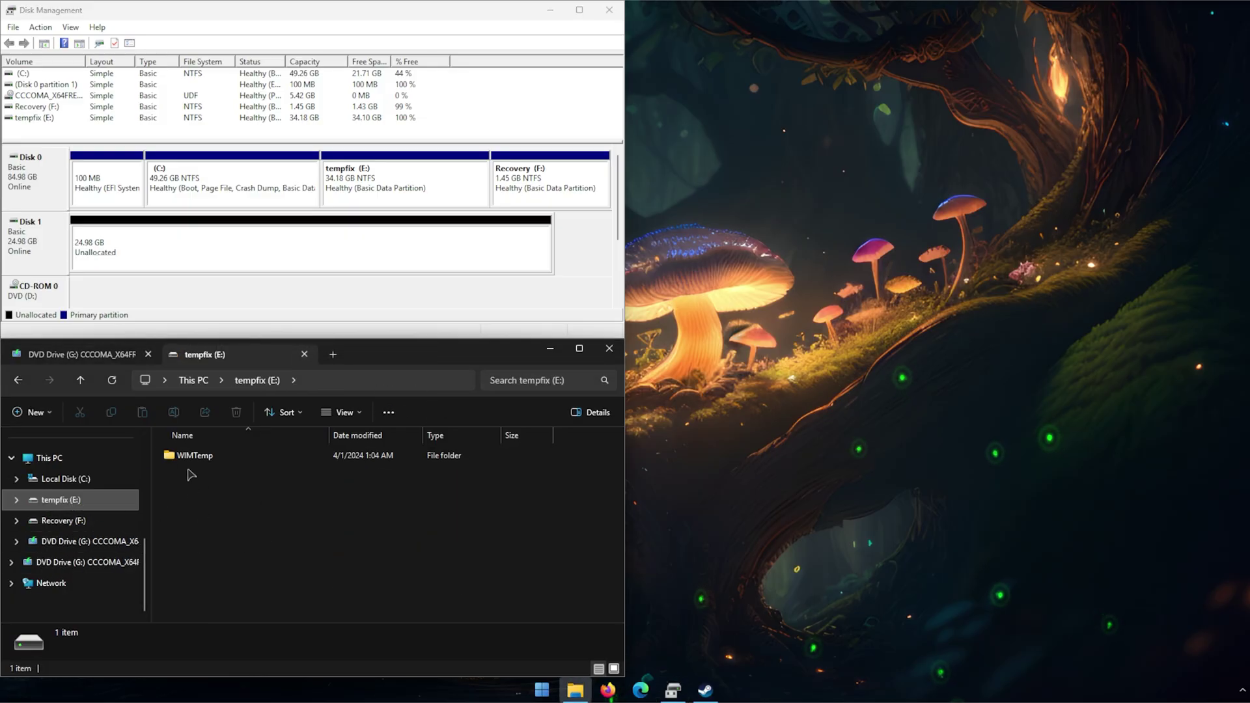
pyautogui.doubleClick(210, 455)
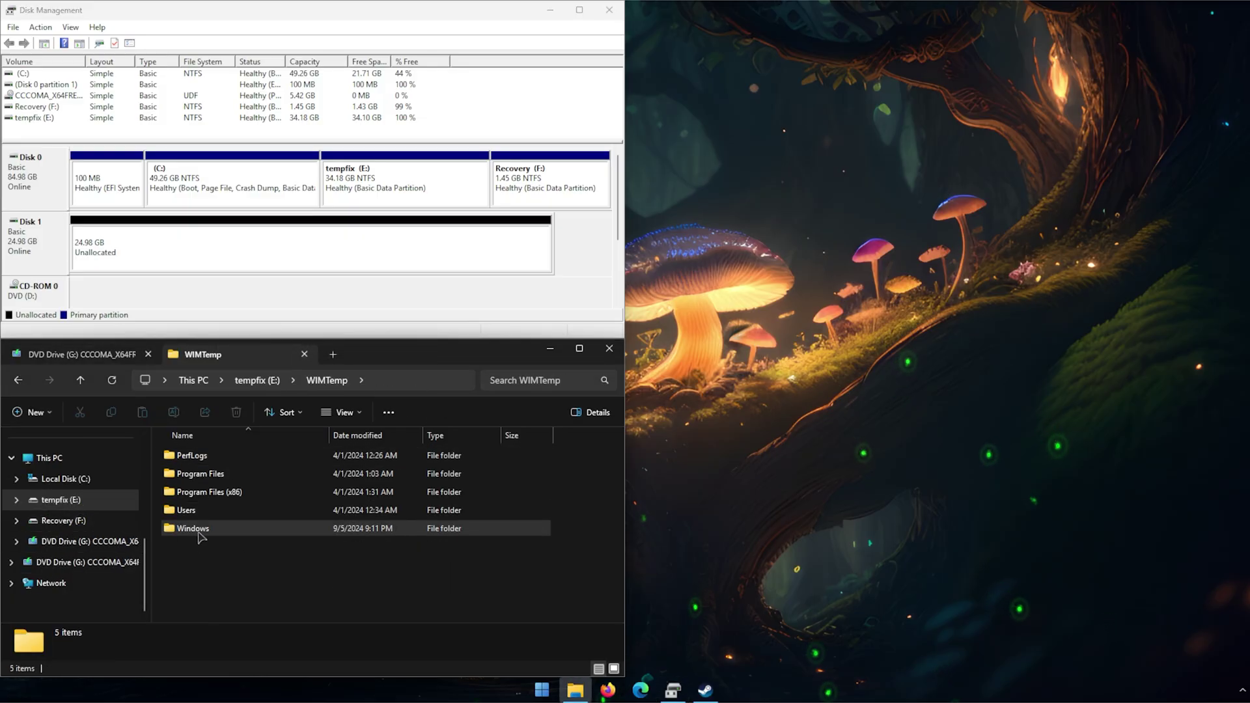
pyautogui.doubleClick(195, 528)
pyautogui.scroll(-2, 255, 507)
pyautogui.scroll(2, 254, 495)
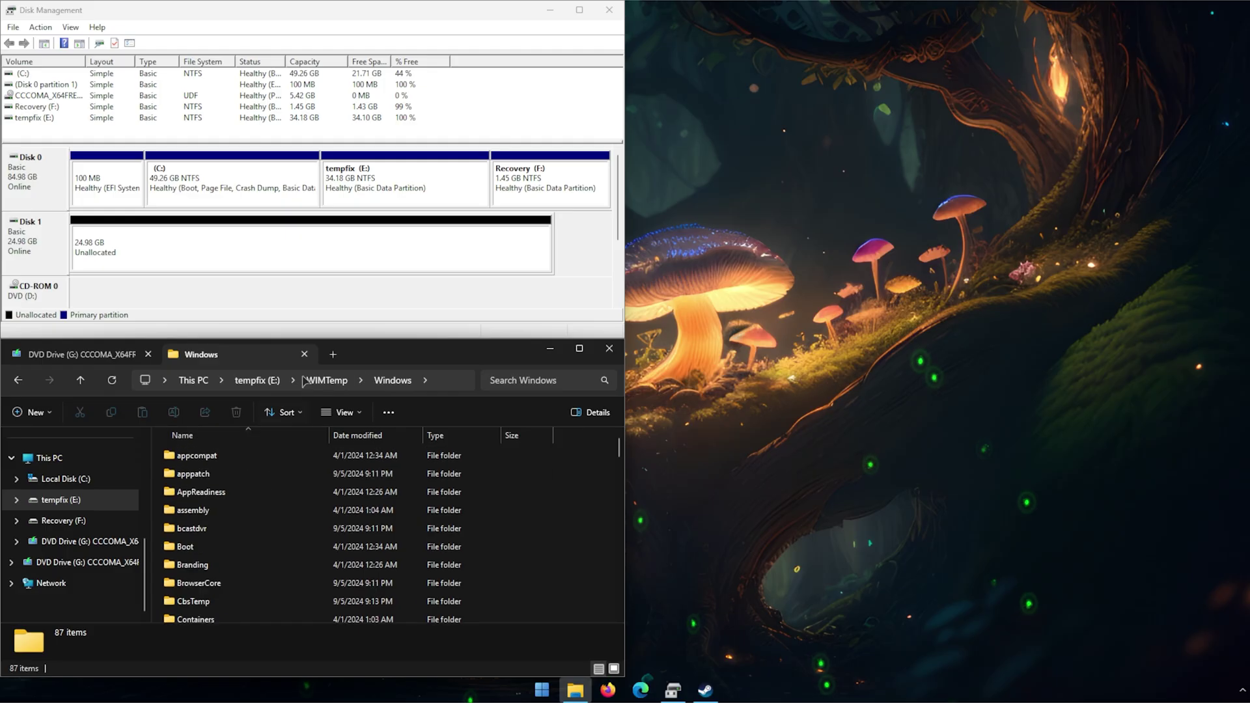
pyautogui.click(304, 354)
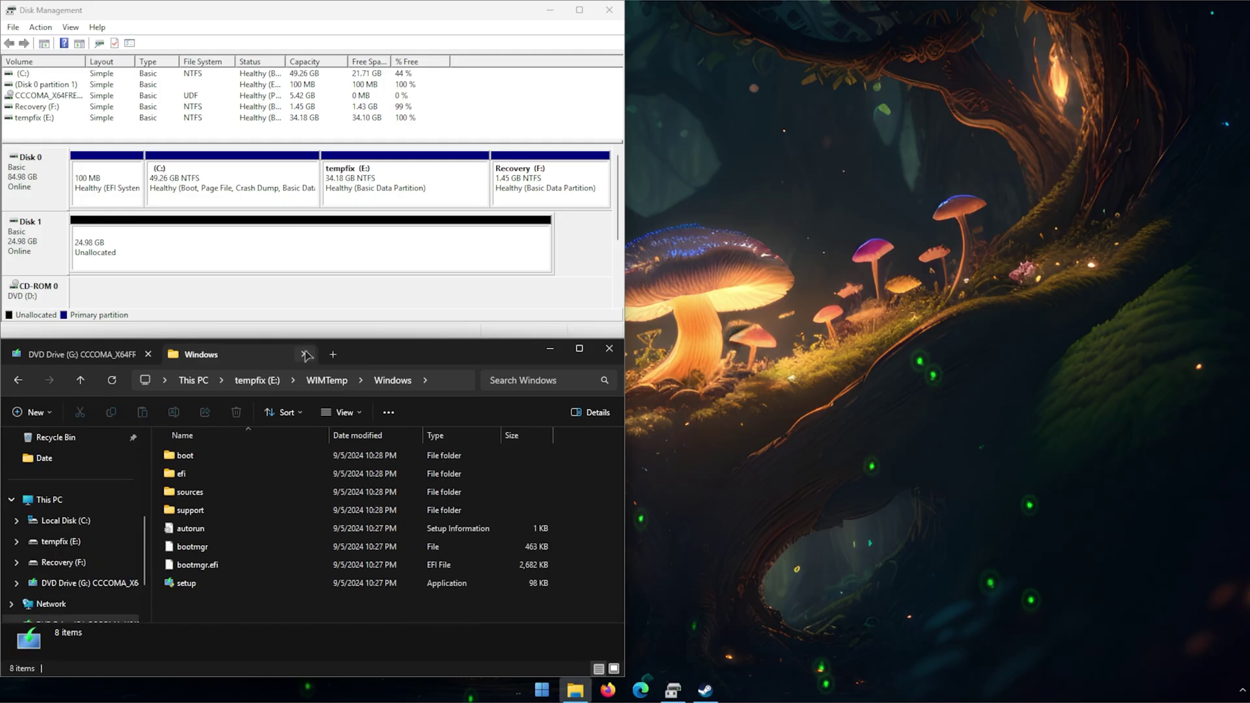
# Step: Delete the temporary tempfix (E:) volume on Disk 0
pyautogui.click(362, 181)
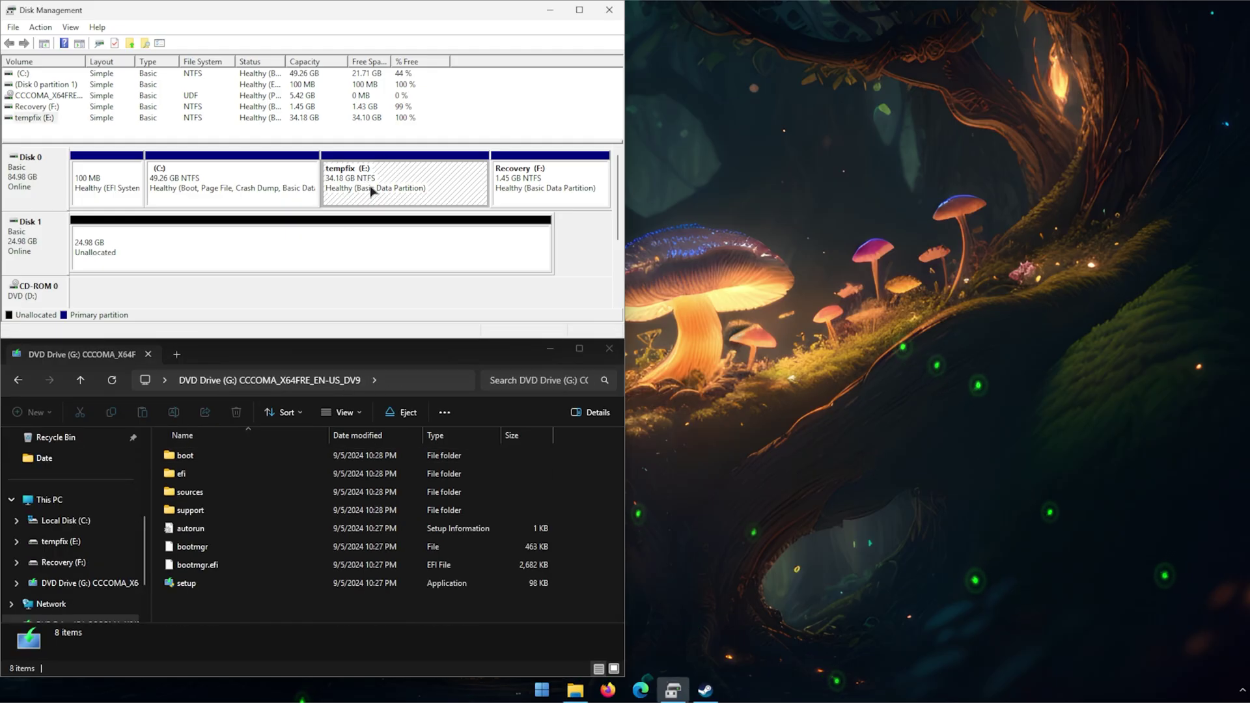
pyautogui.rightClick(373, 191)
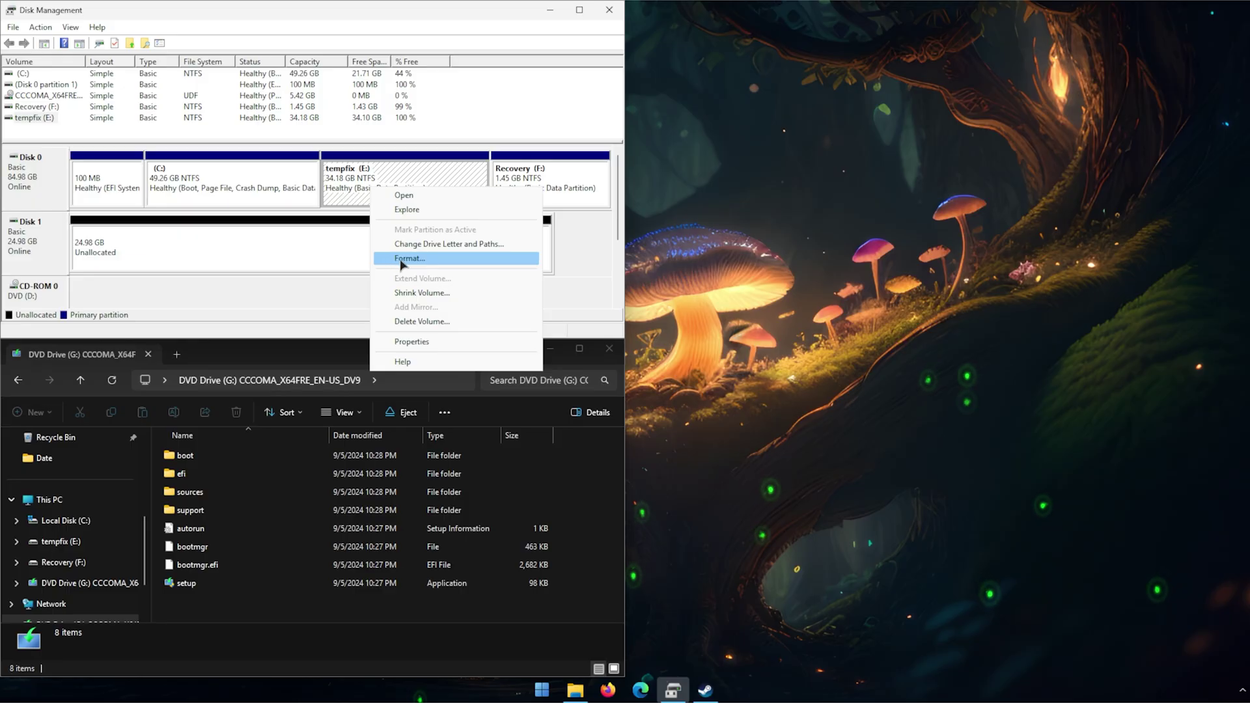
pyautogui.click(413, 322)
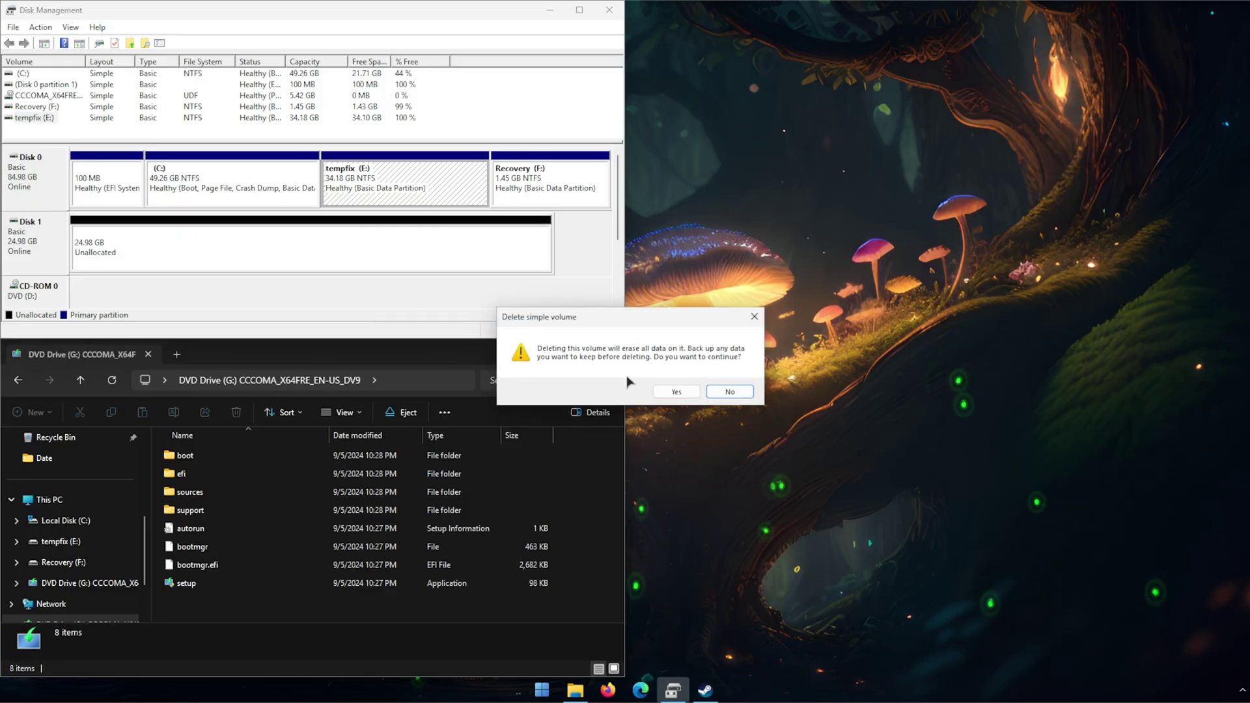
pyautogui.click(676, 392)
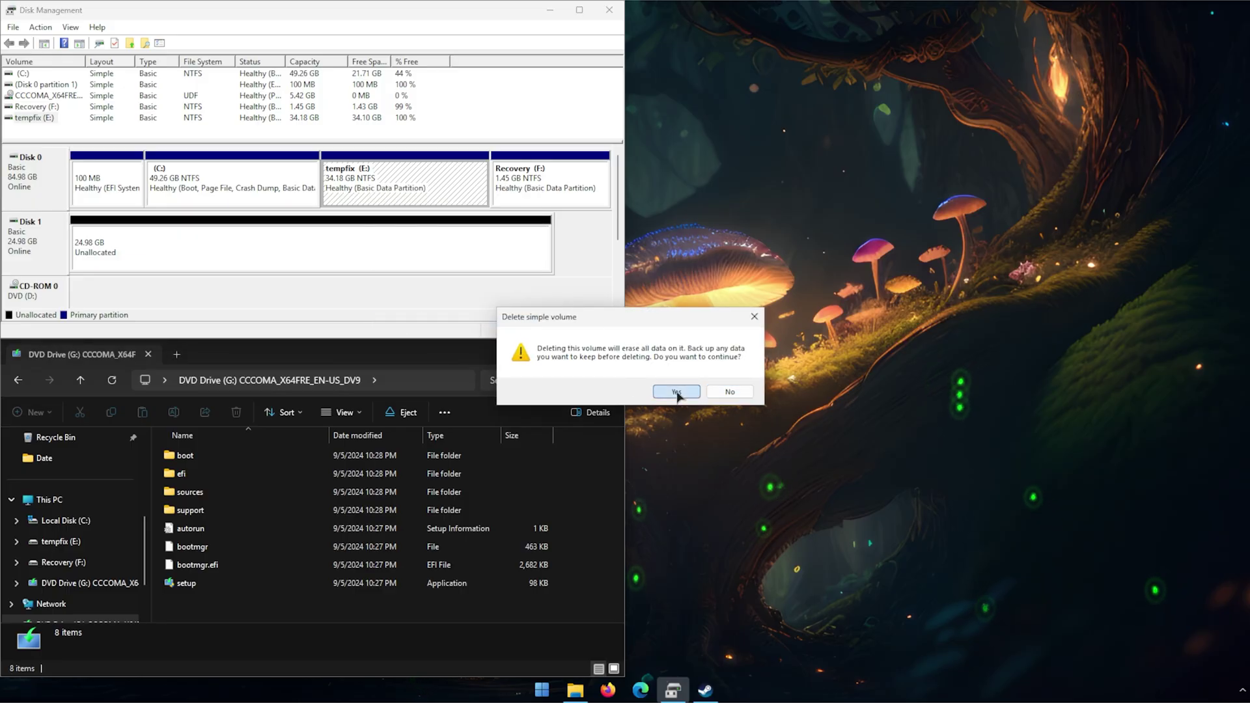
# Step: Extend the C: volume with the full 34999 MB of adjacent unallocated space on Disk 0
pyautogui.rightClick(278, 183)
pyautogui.click(325, 269)
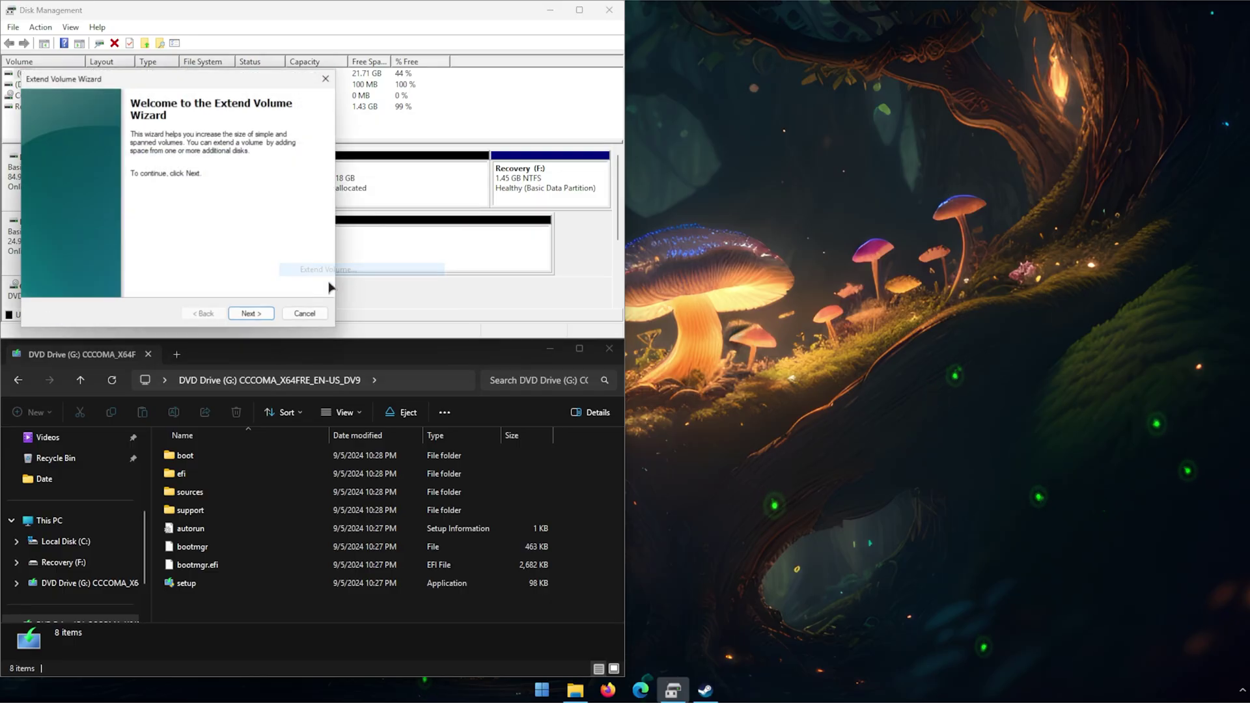
pyautogui.click(251, 314)
pyautogui.click(258, 319)
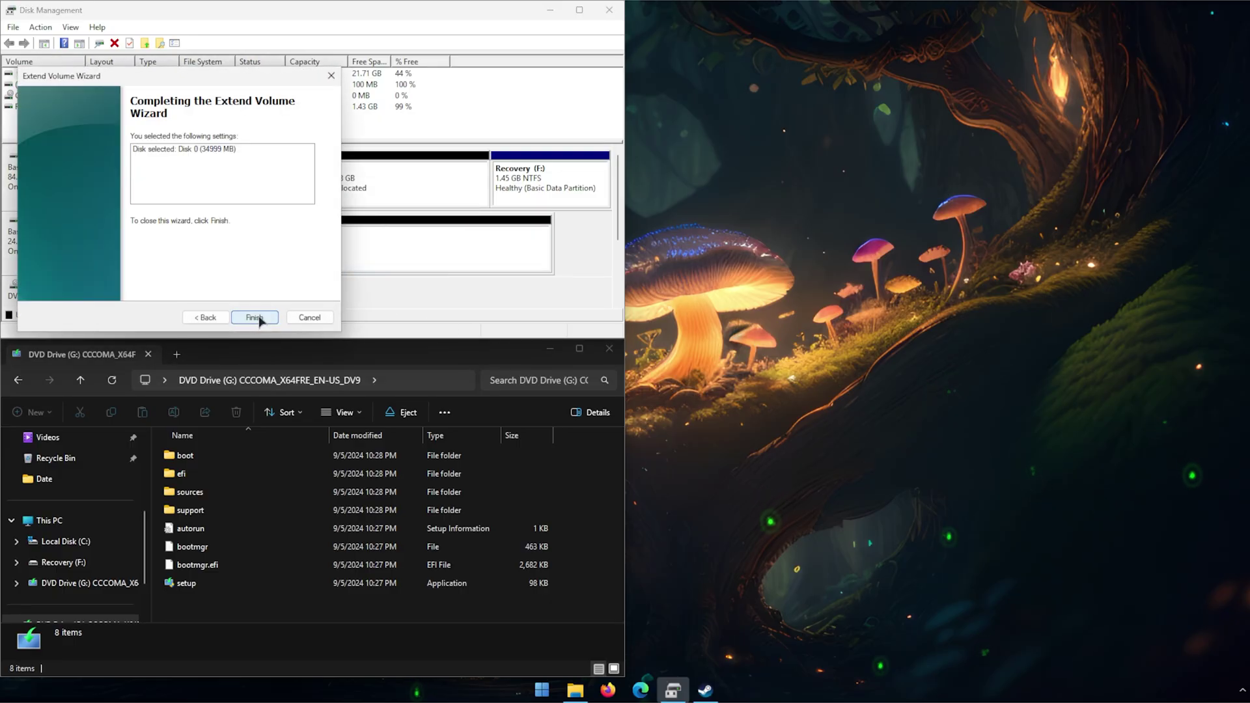
pyautogui.click(261, 316)
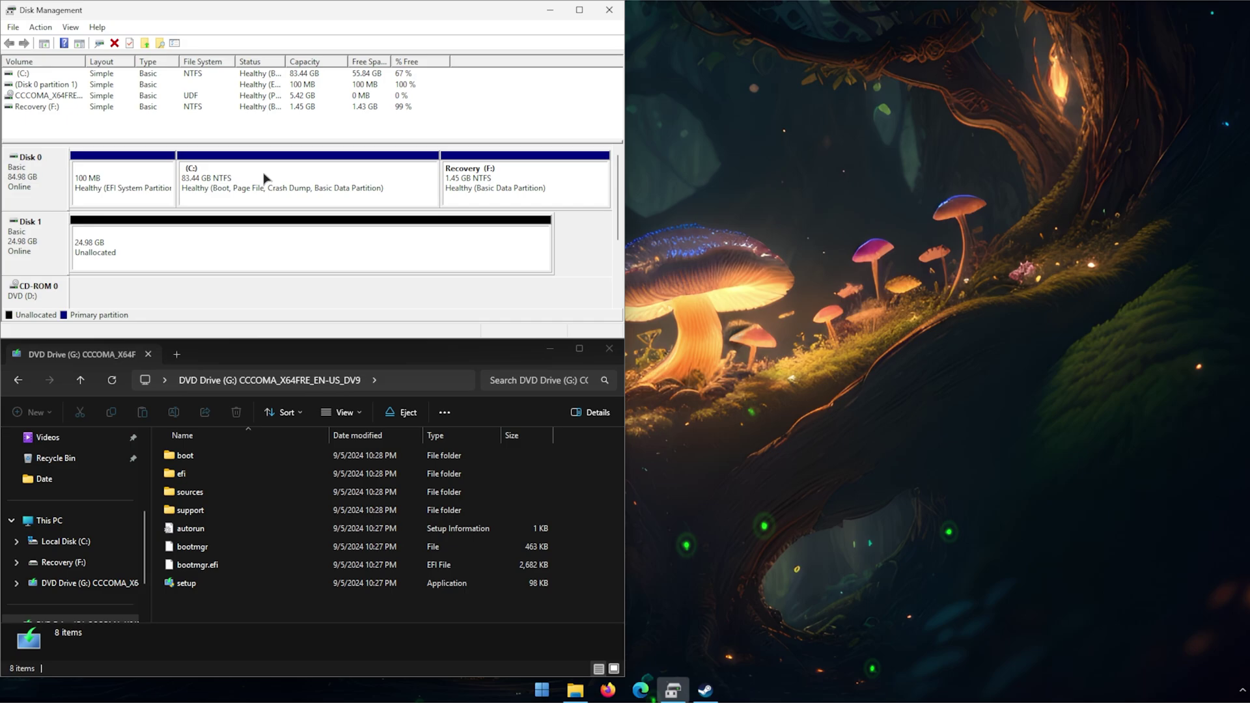
# Step: Remove the drive letter F: from the Recovery partition
pyautogui.rightClick(526, 181)
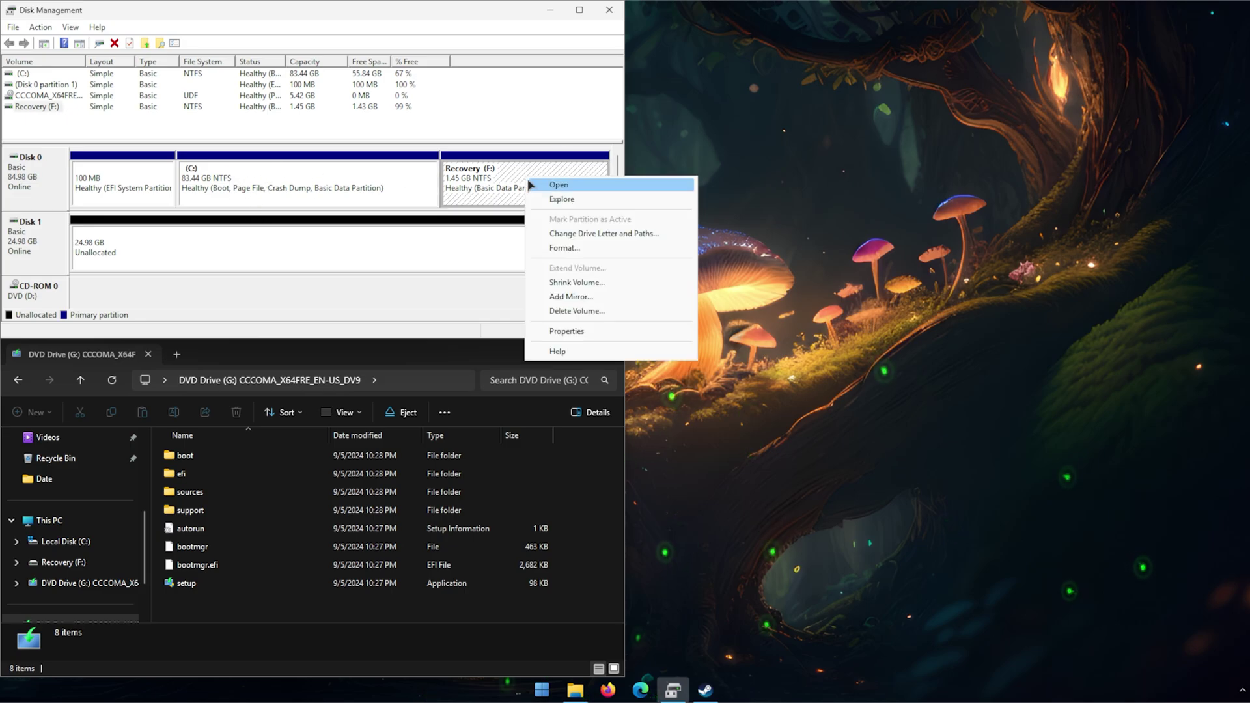
pyautogui.click(554, 234)
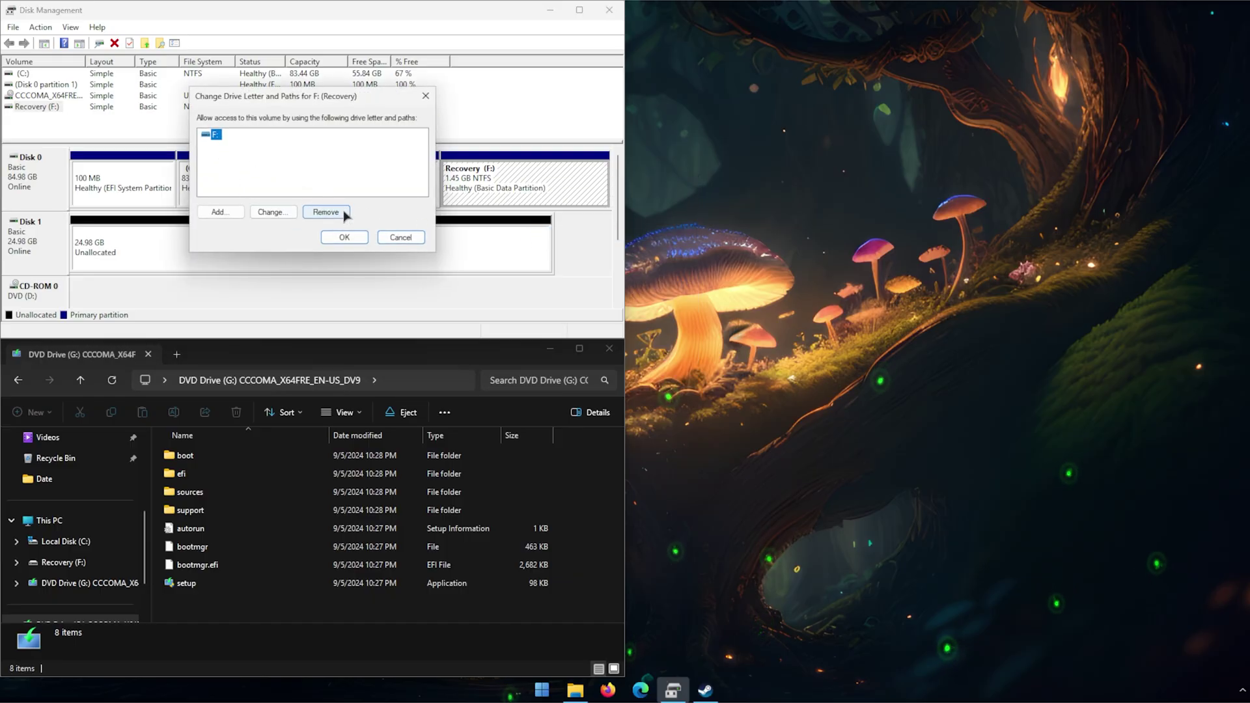
pyautogui.click(332, 214)
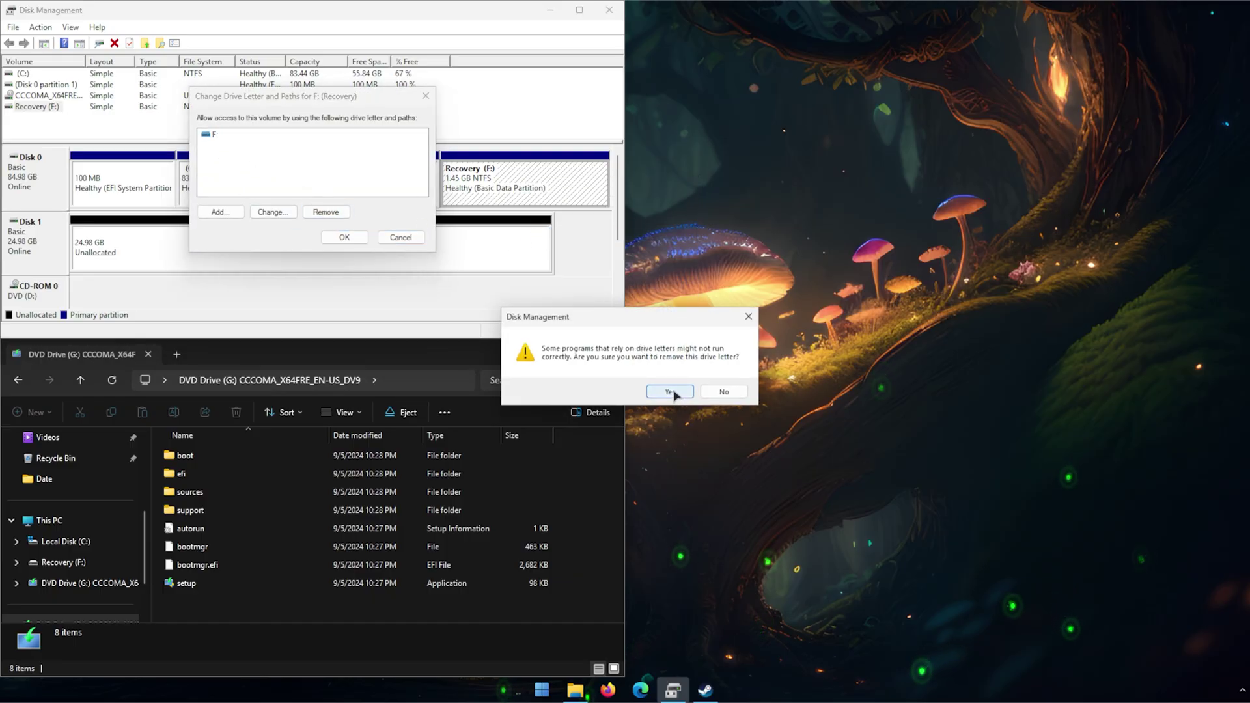
pyautogui.click(676, 389)
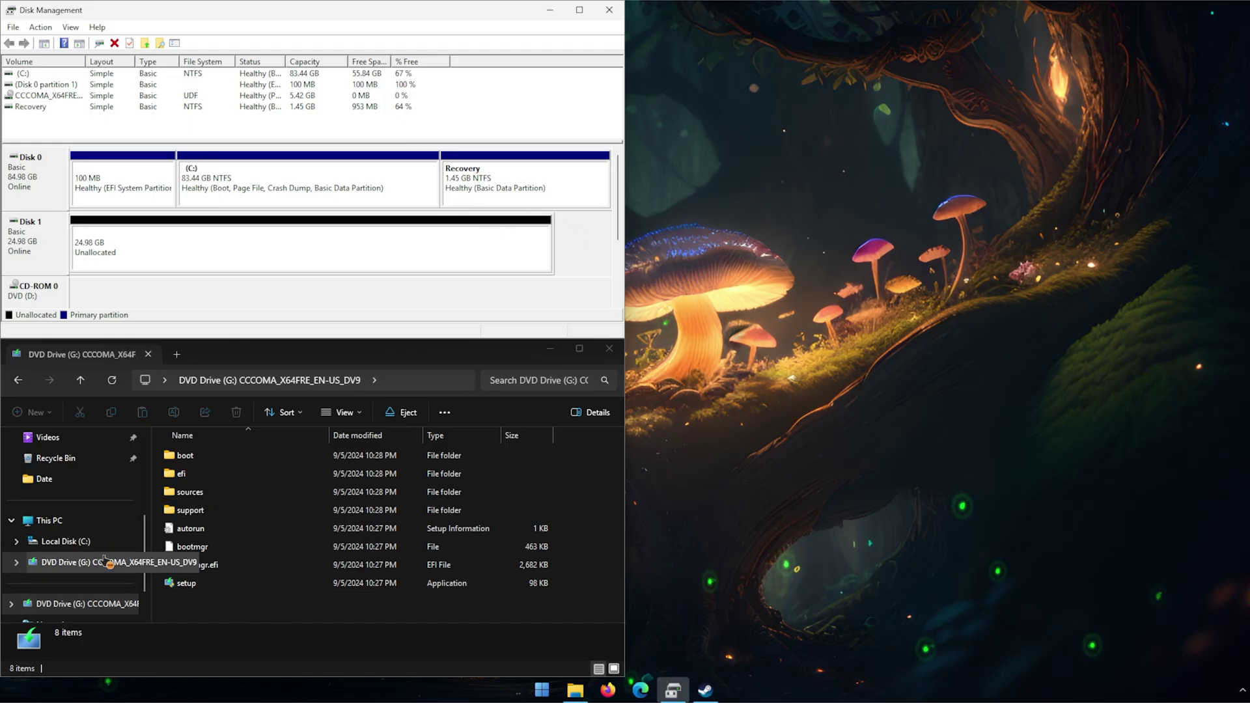
# Step: Eject the mounted Windows ISO in DVD Drive (G:), and close the File Explorer and Disk Management windows
pyautogui.rightClick(65, 563)
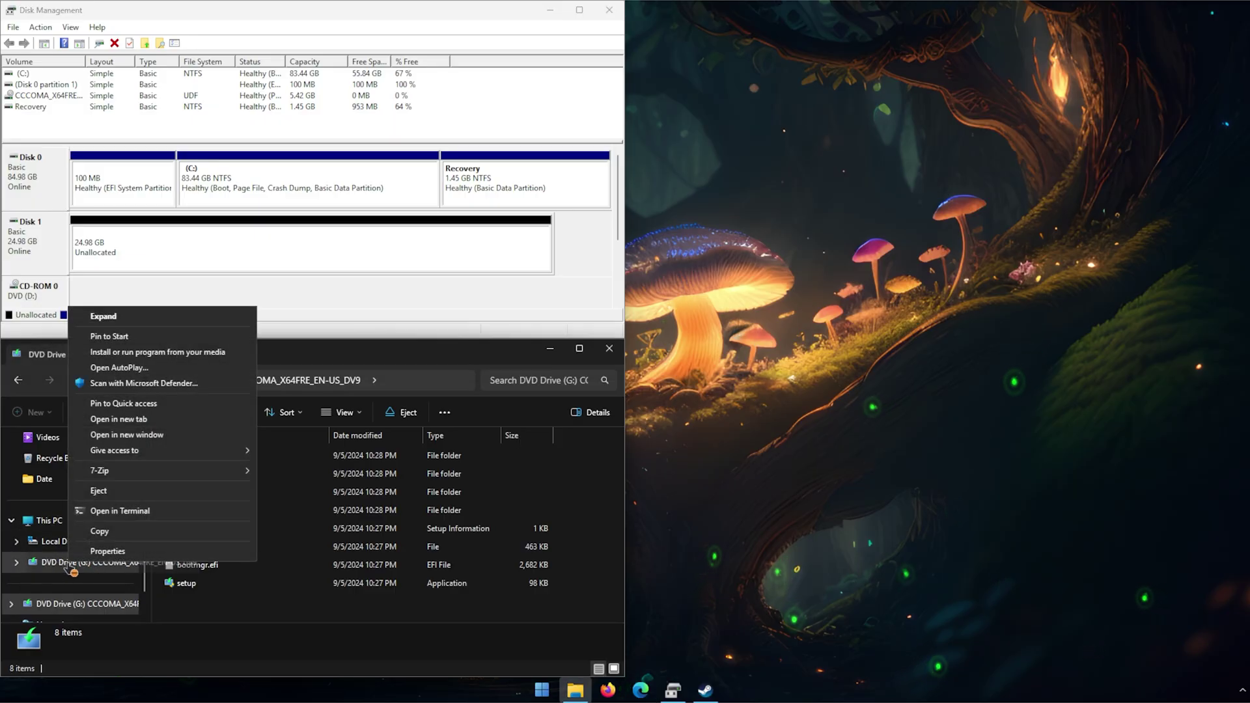
pyautogui.click(109, 492)
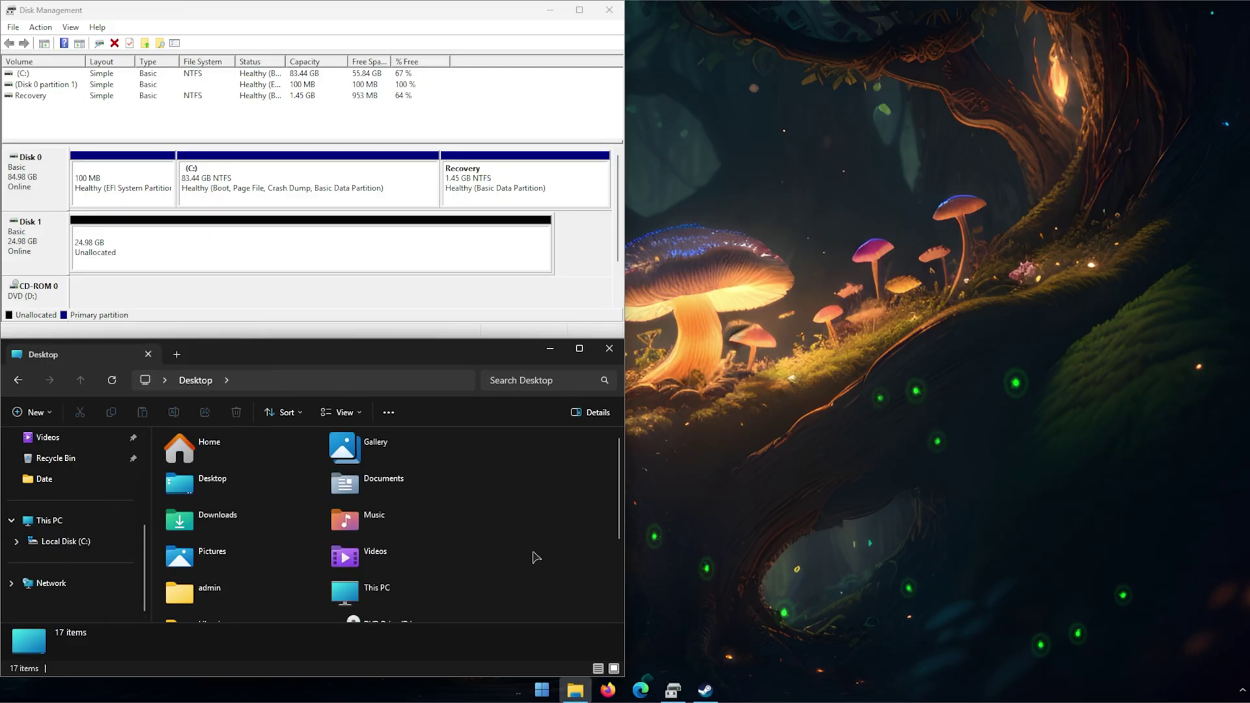
pyautogui.click(609, 348)
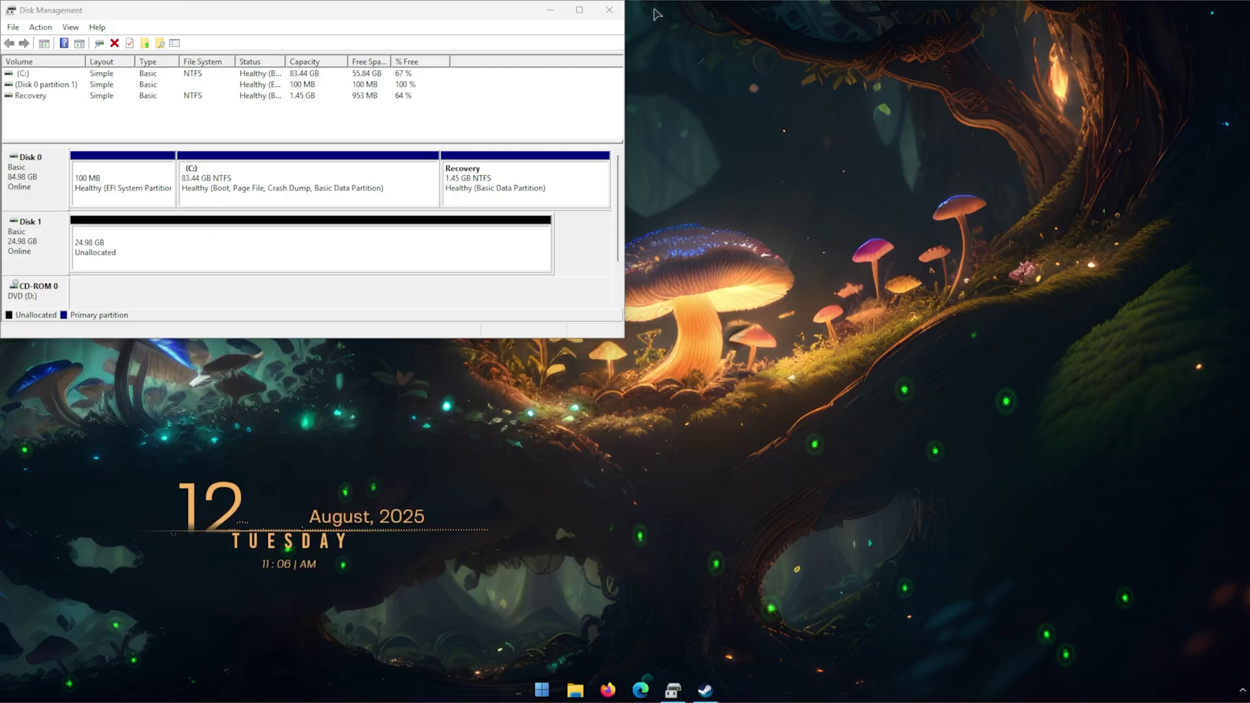
pyautogui.click(609, 9)
# Step: Open This PC in a new File Explorer window to check which drives are listed
pyautogui.click(591, 689)
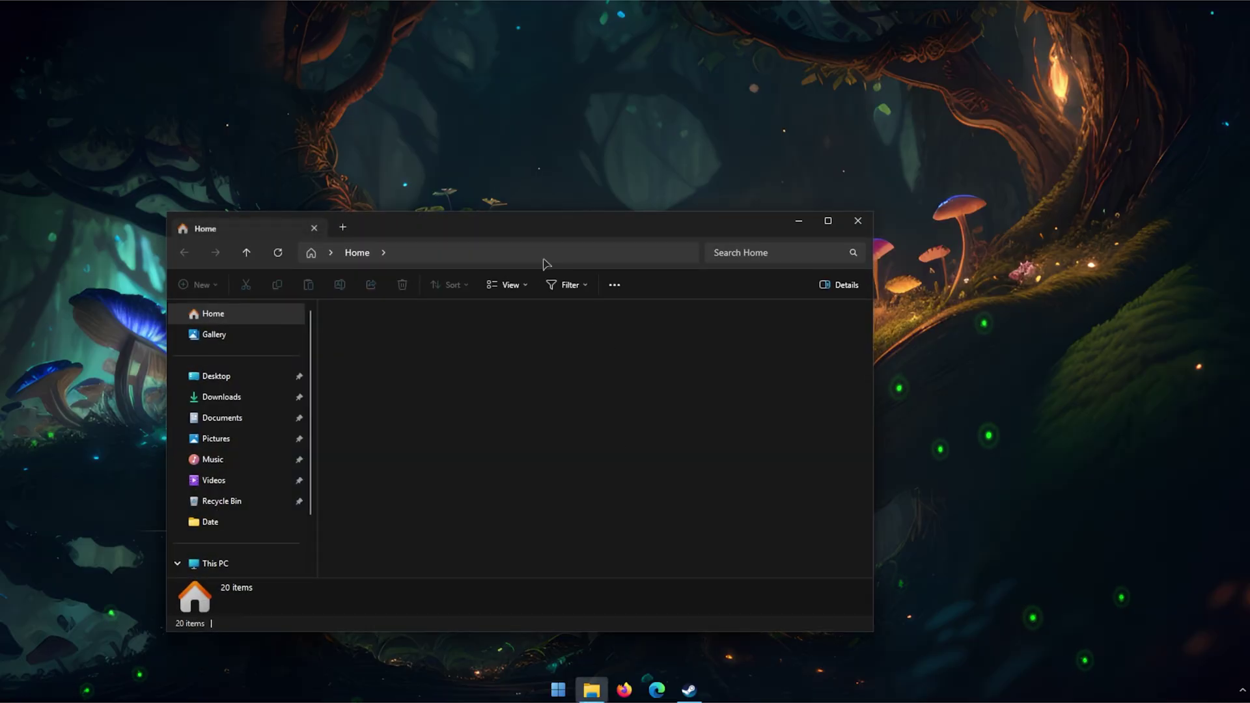
pyautogui.scroll(-2, 241, 520)
pyautogui.click(209, 476)
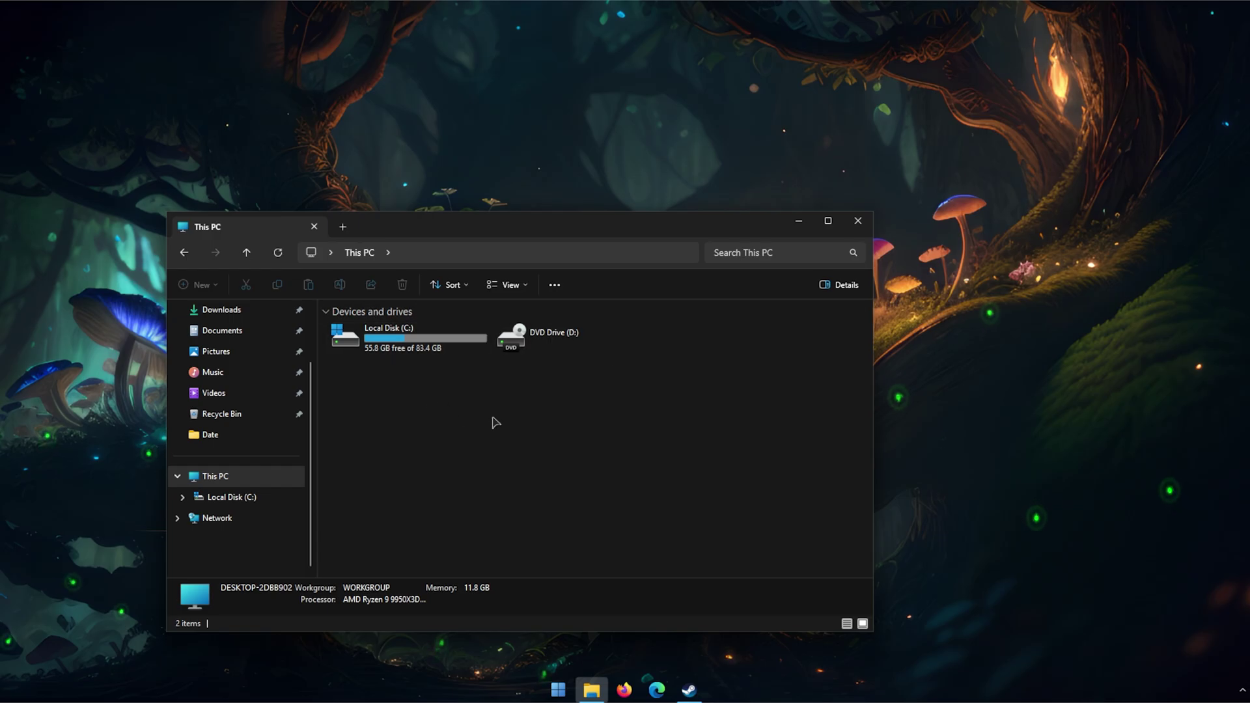
# Step: Permanently delete the Win11_24H2_English_x64 disc image from the Downloads folder
pyautogui.scroll(2, 227, 391)
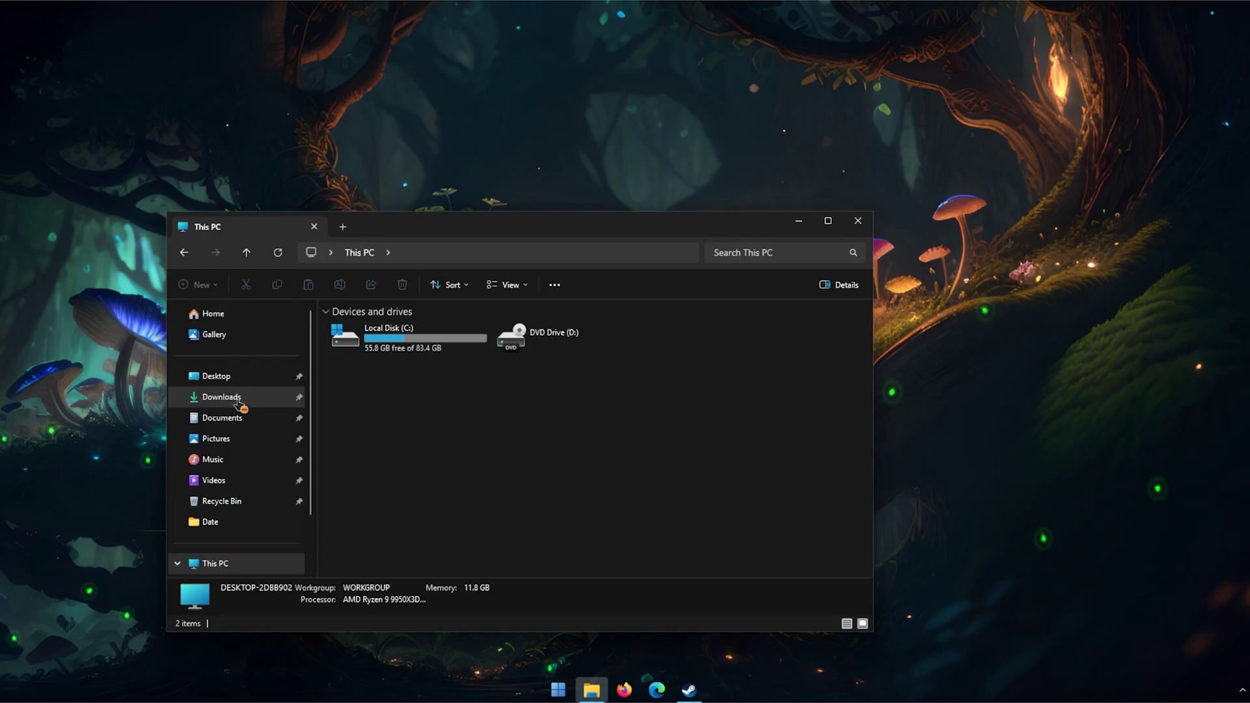
pyautogui.click(236, 398)
pyautogui.click(394, 345)
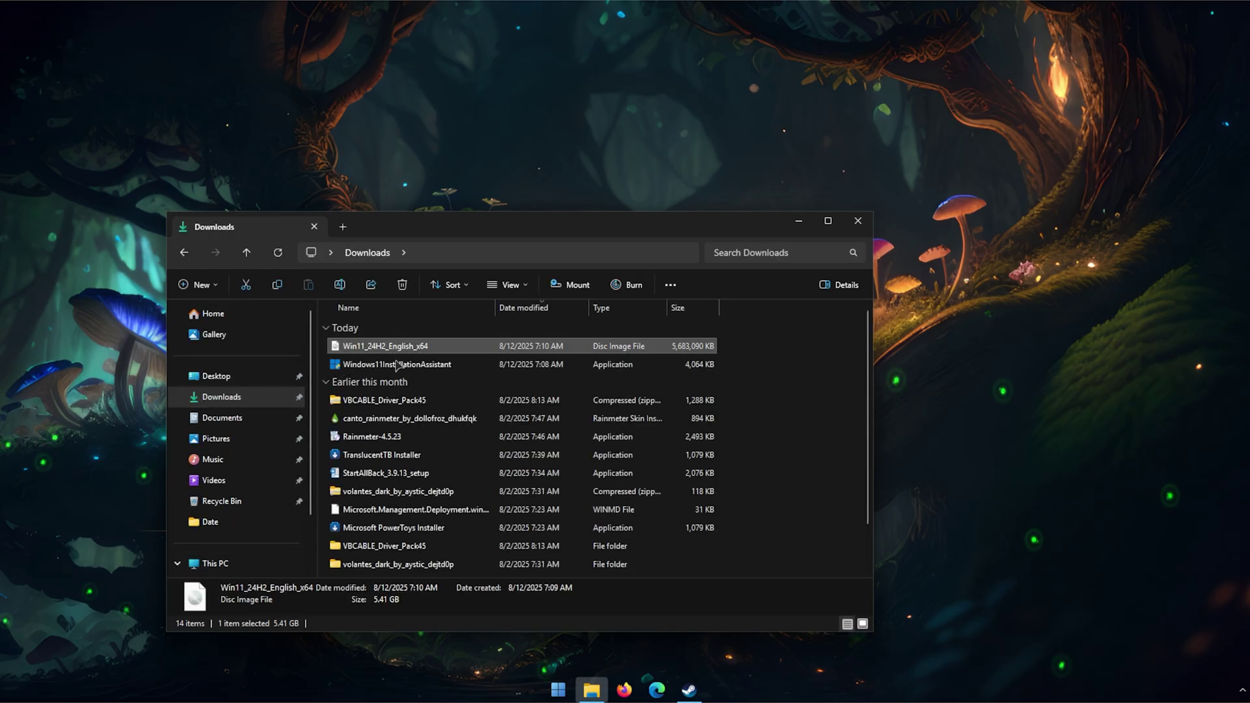
pyautogui.click(402, 285)
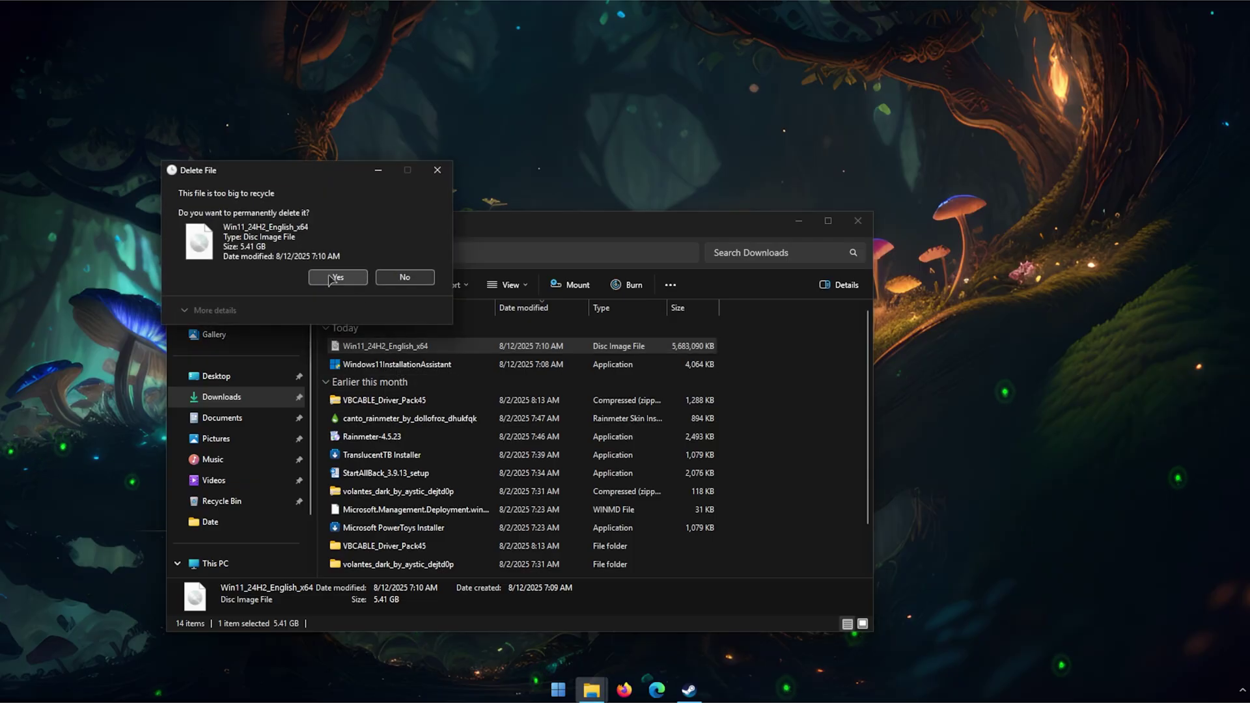
pyautogui.press('Return')
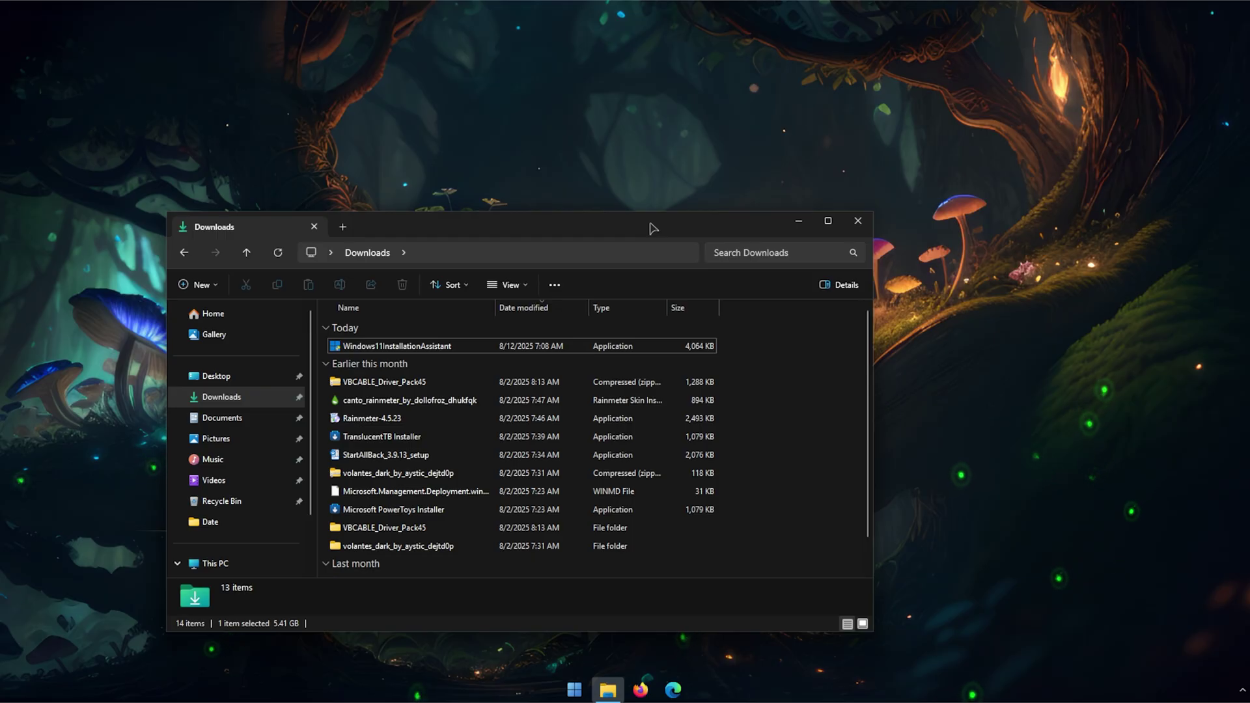
pyautogui.moveTo(653, 227)
pyautogui.mouseDown()
pyautogui.moveTo(737, 212)
pyautogui.moveTo(667, 232)
pyautogui.moveTo(638, 217)
pyautogui.mouseUp()
pyautogui.click(644, 194)
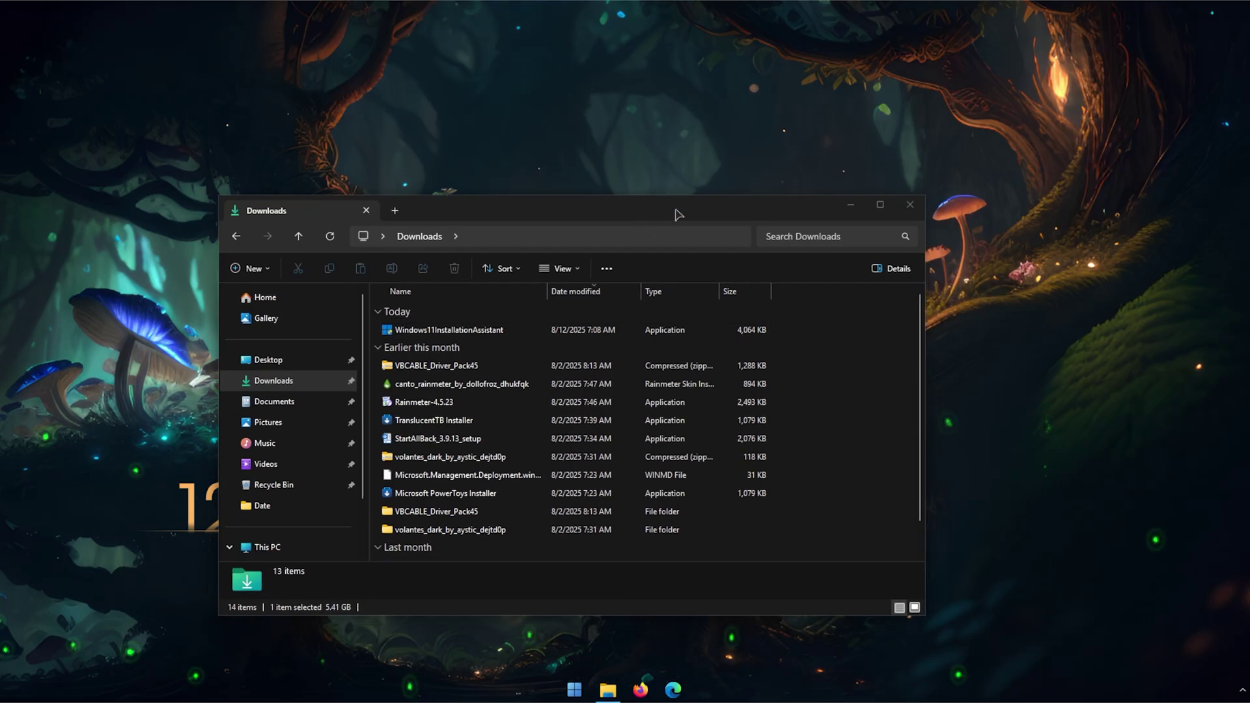